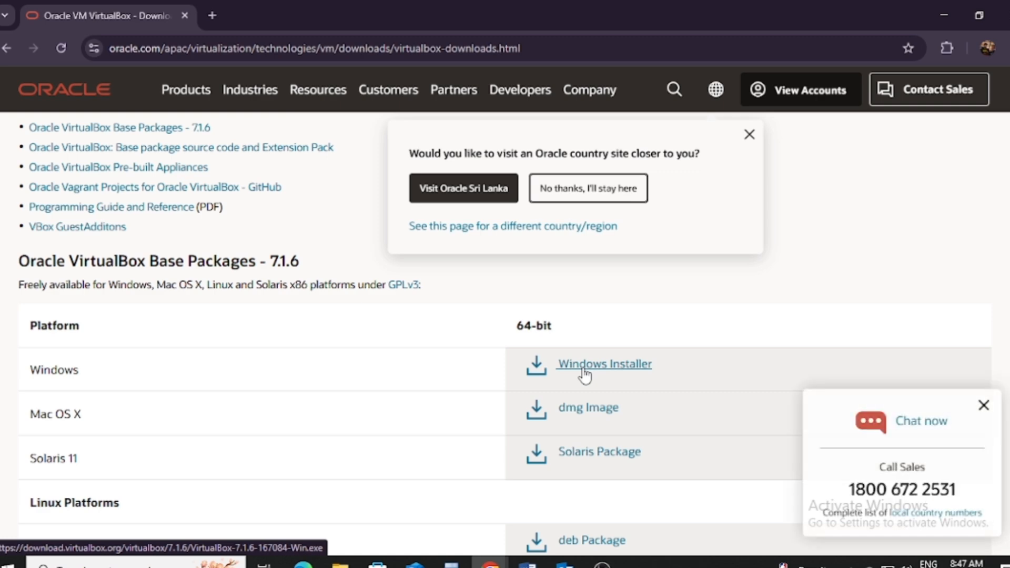
- Download the Windows installer from the Oracle VirtualBox 7.1.6 base packages and check it in the recent downloads
click(583, 369)
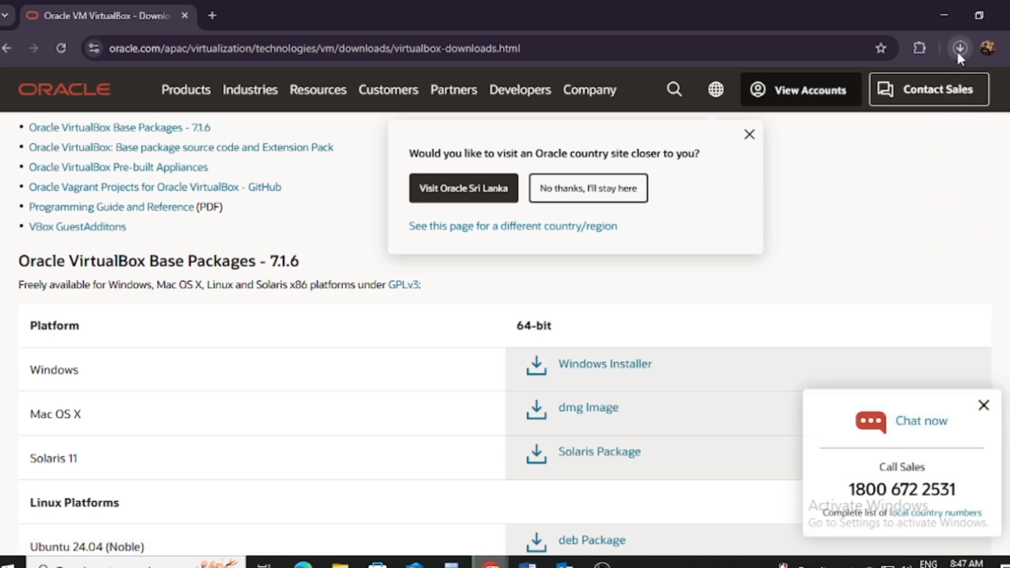
click(959, 49)
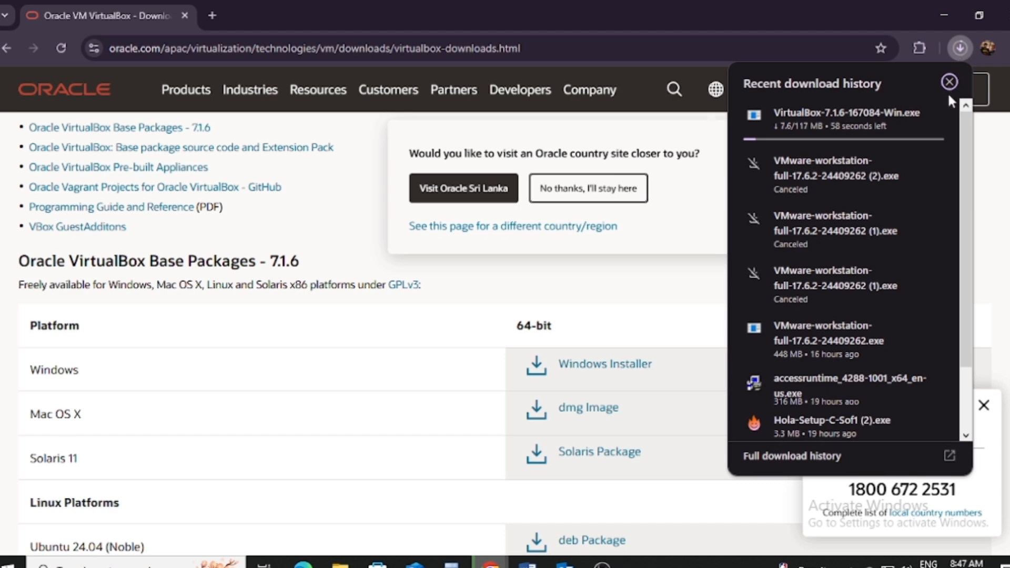
mouse_move(936, 112)
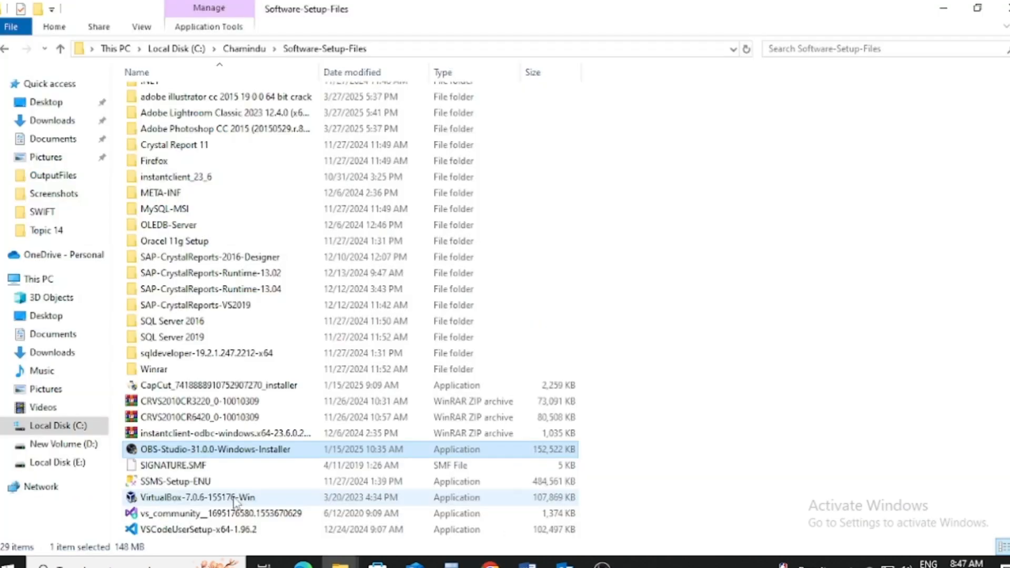
- Run the VirtualBox-7.0.6-155176-Win installer with the default features and location, accept the network reset, and start VirtualBox on finishing
double_click(234, 498)
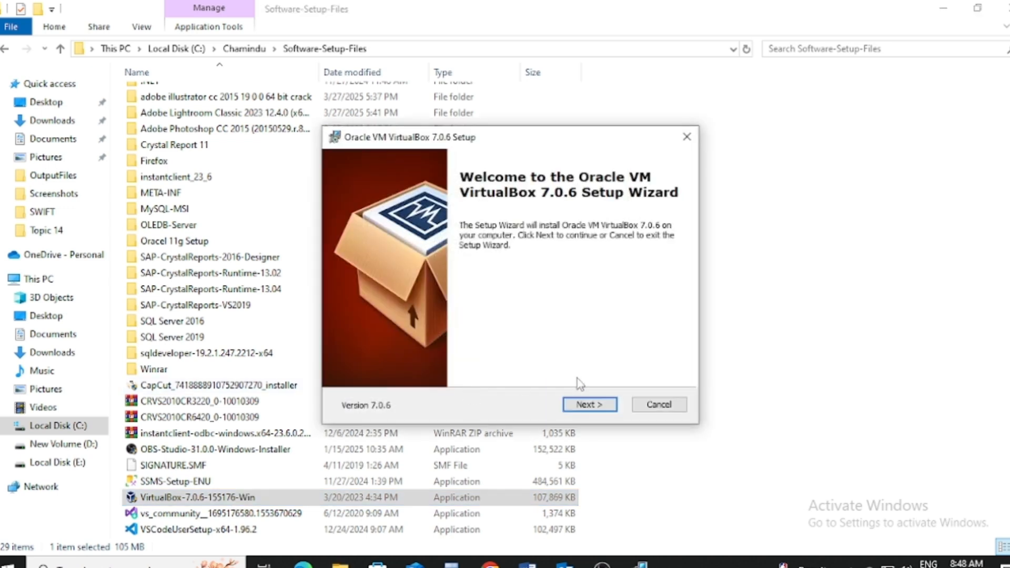
click(590, 408)
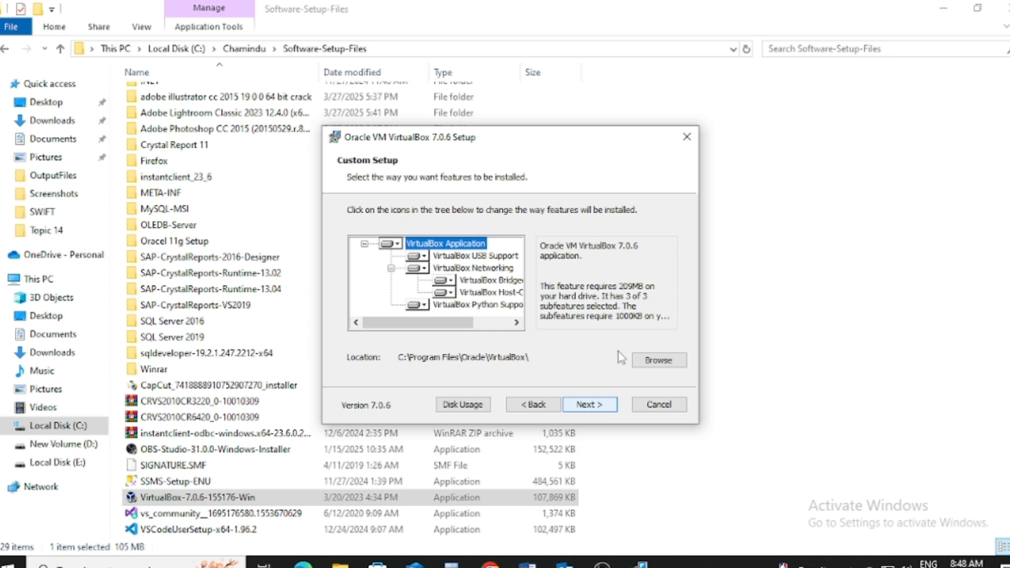
click(591, 406)
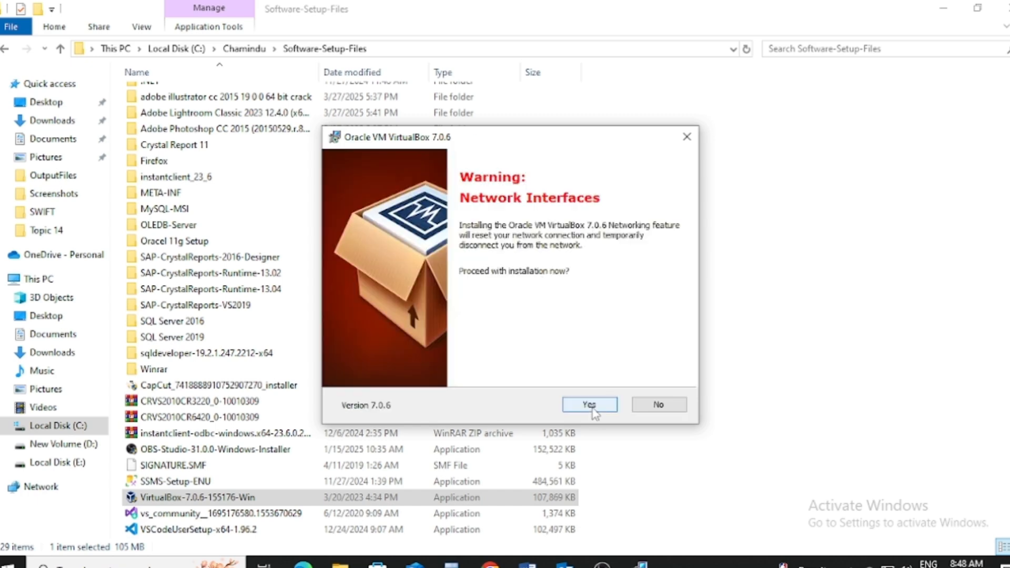
click(589, 405)
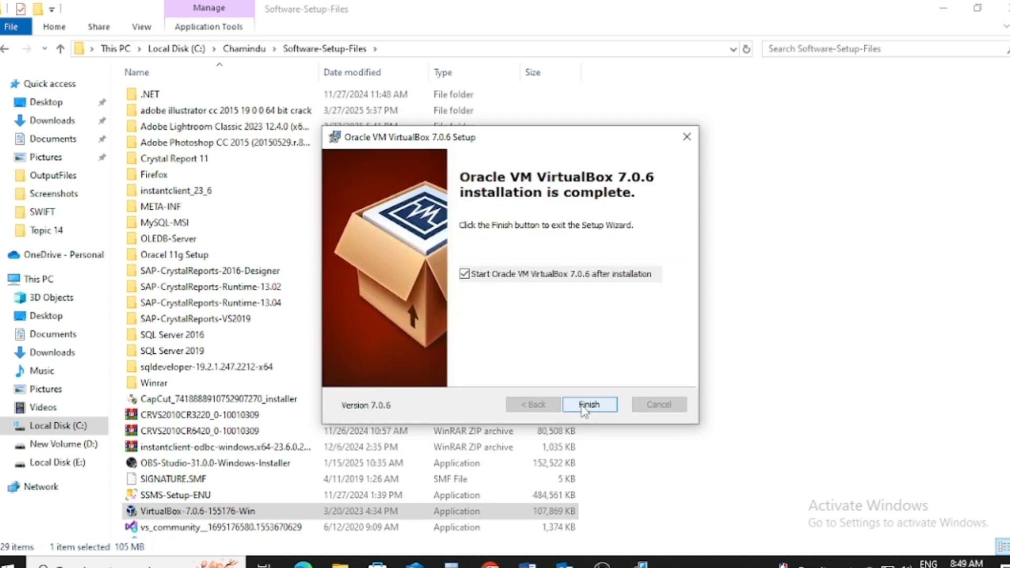
click(589, 404)
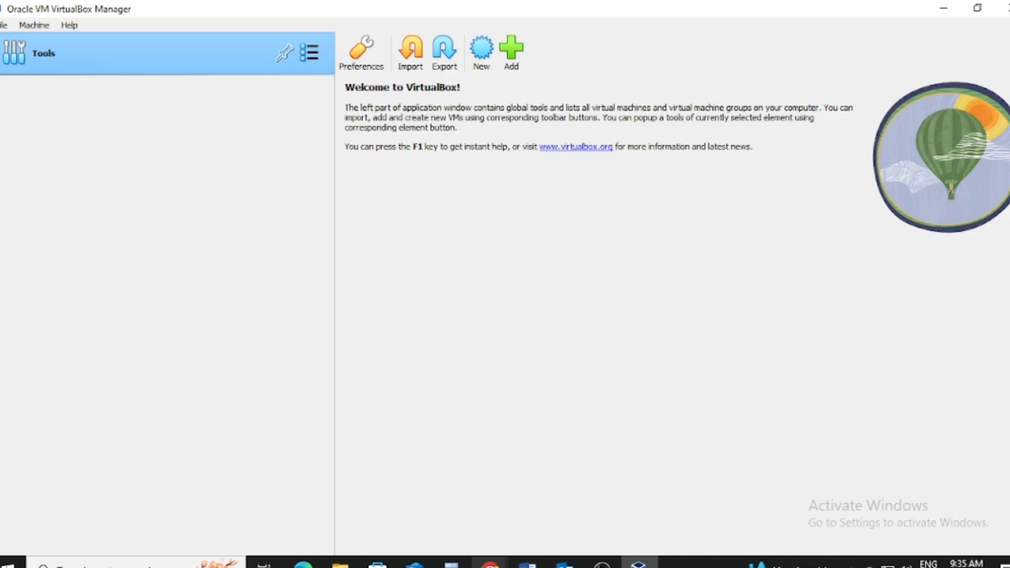
- Switch to Chrome and search Google for "download ubuntu iso file"
mouse_move(489, 563)
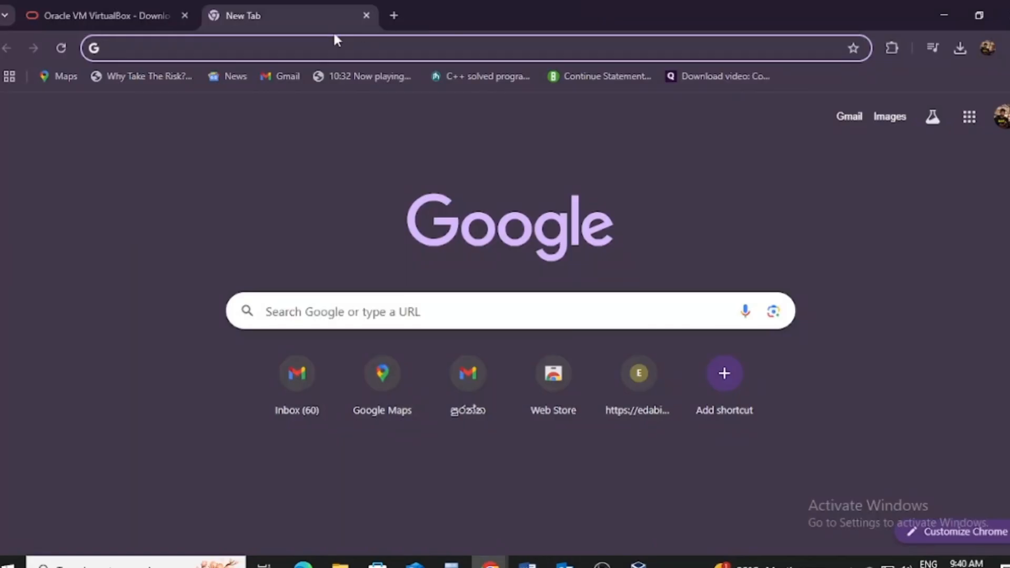
click(290, 42)
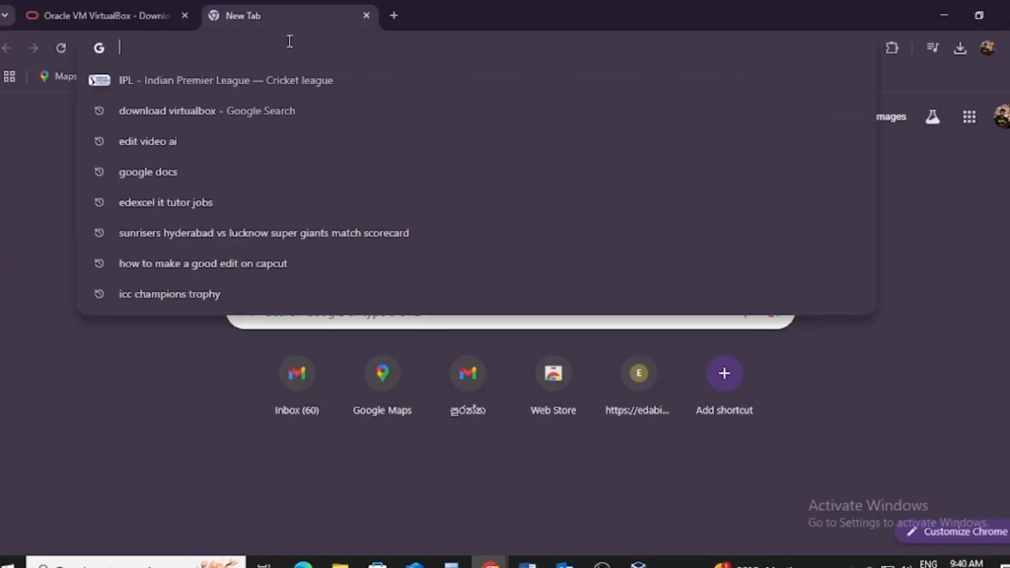
text(Down)
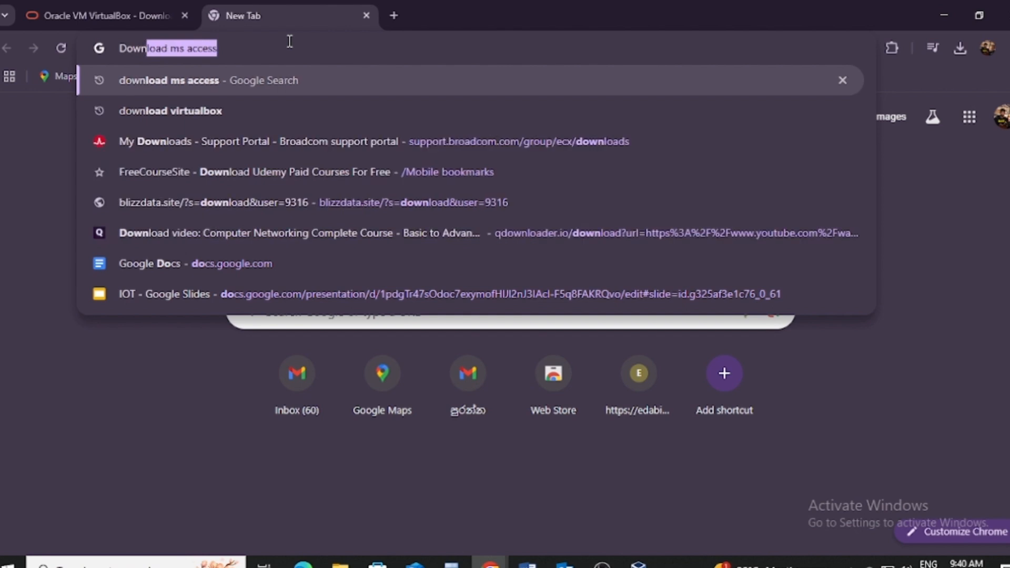
text(load)
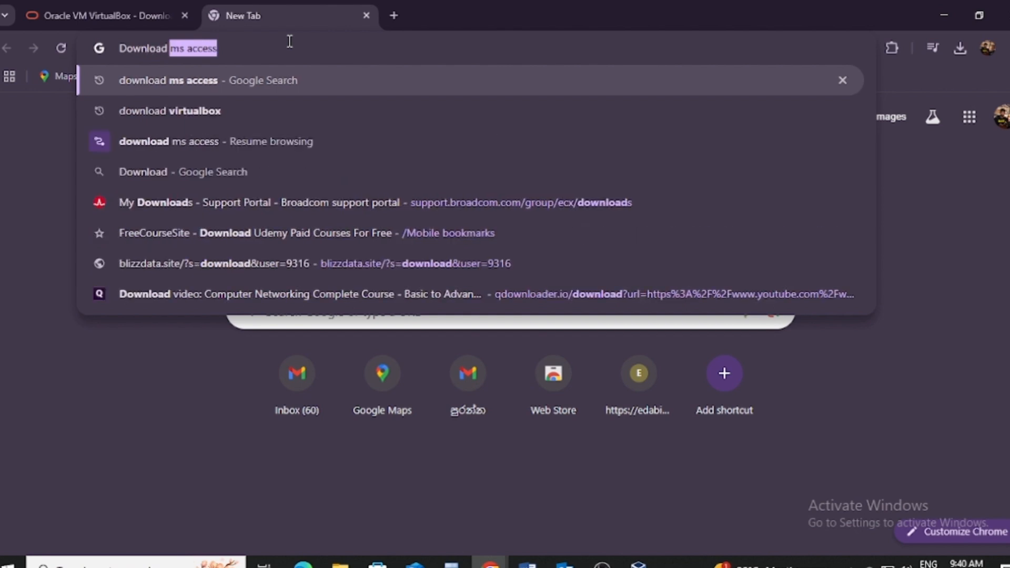
text( ub)
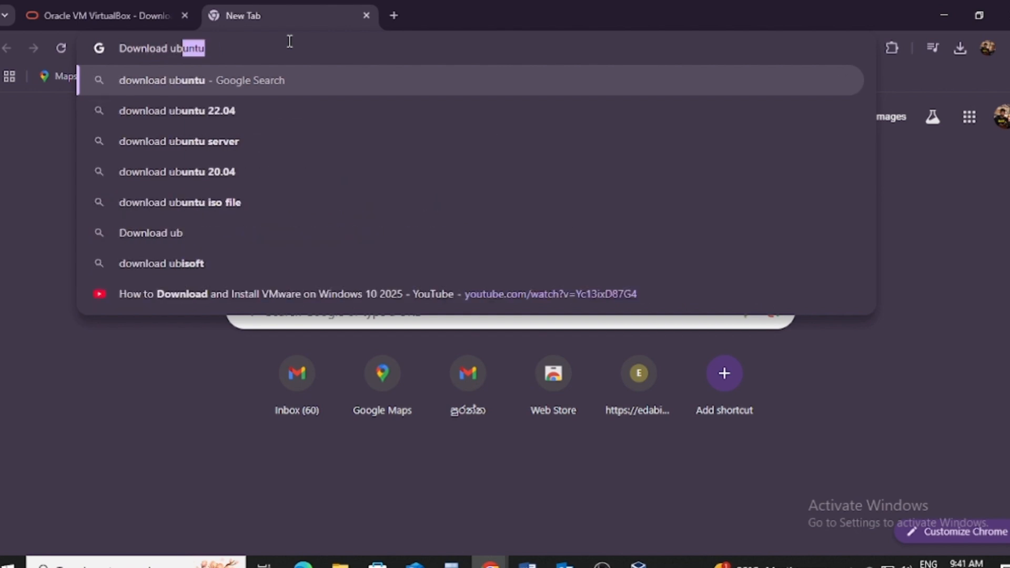
text(untu)
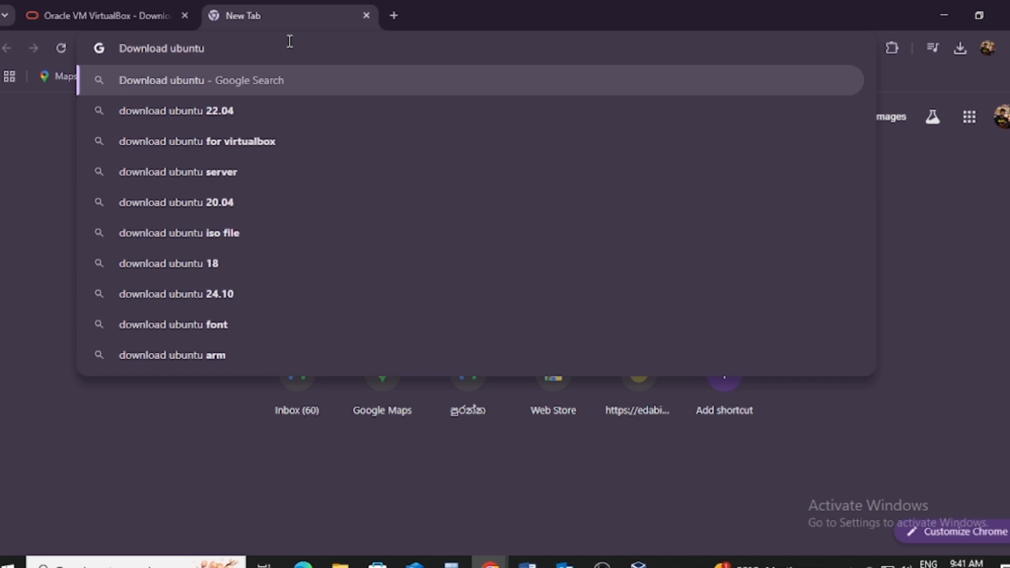
click(243, 232)
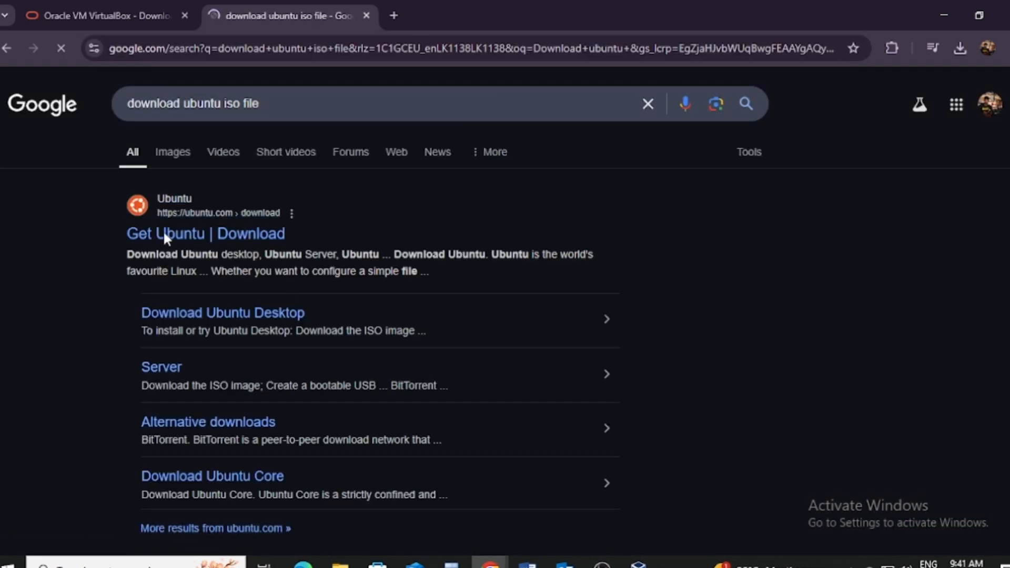
- Open the Get Ubuntu download page from the results, accept all trackers, and choose the Ubuntu Desktop download
click(235, 238)
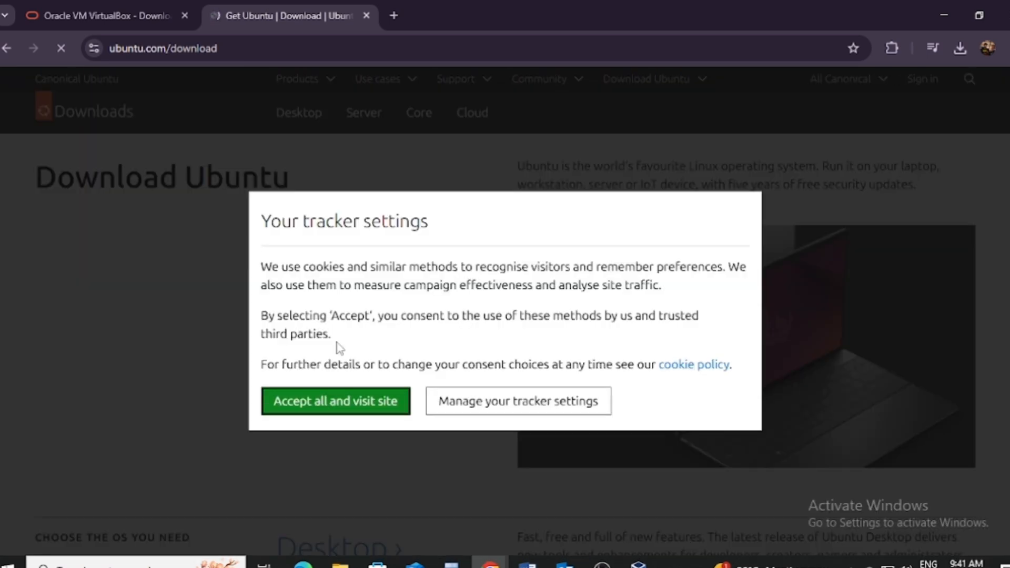
click(346, 405)
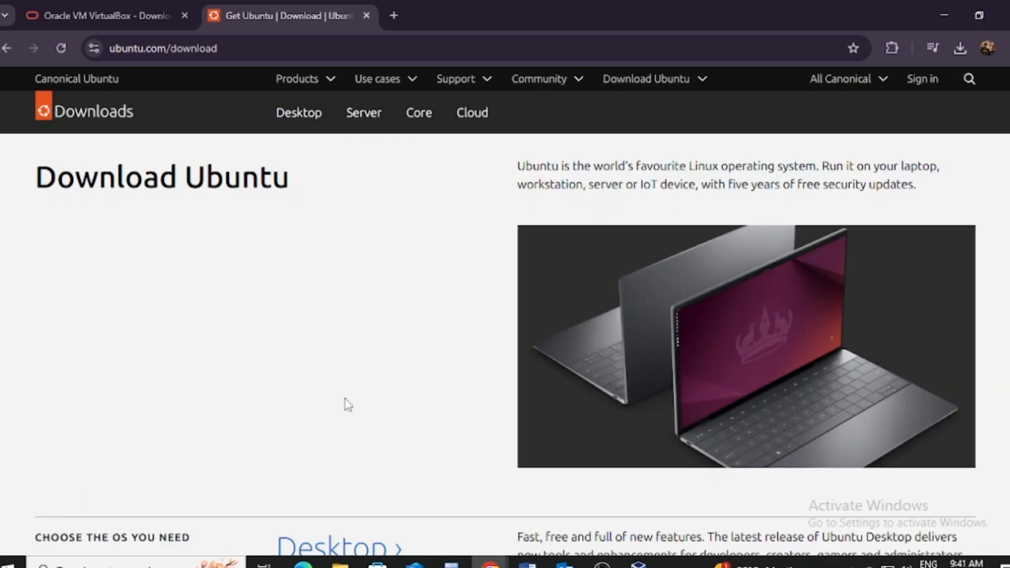
scroll(679, 273, down, 4)
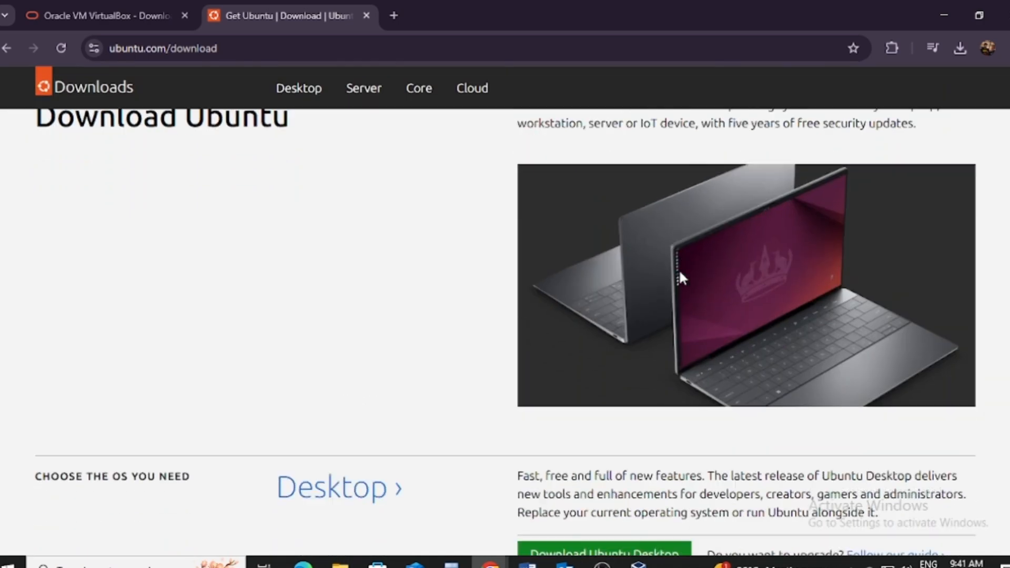
scroll(683, 278, up, 4)
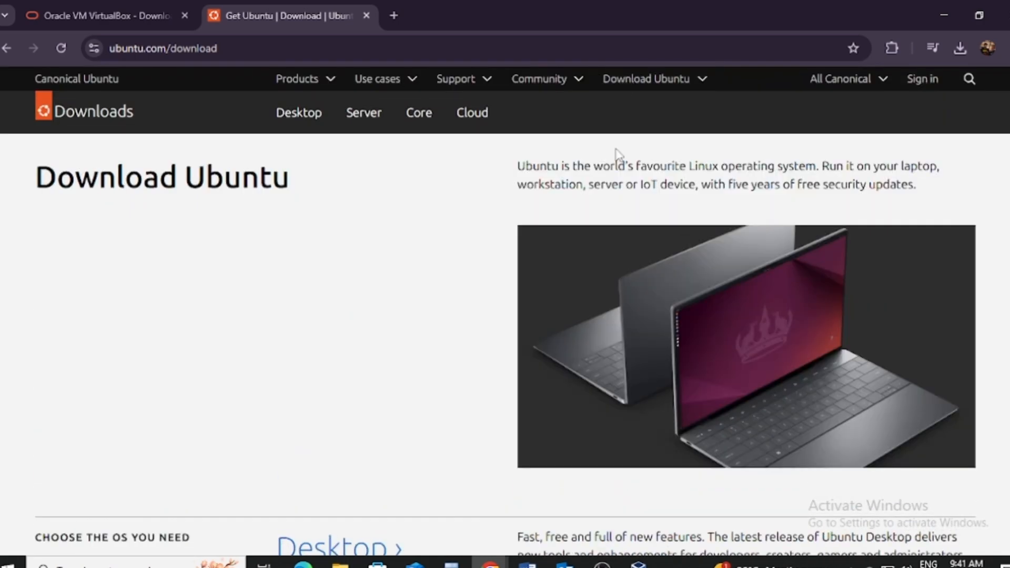
click(679, 84)
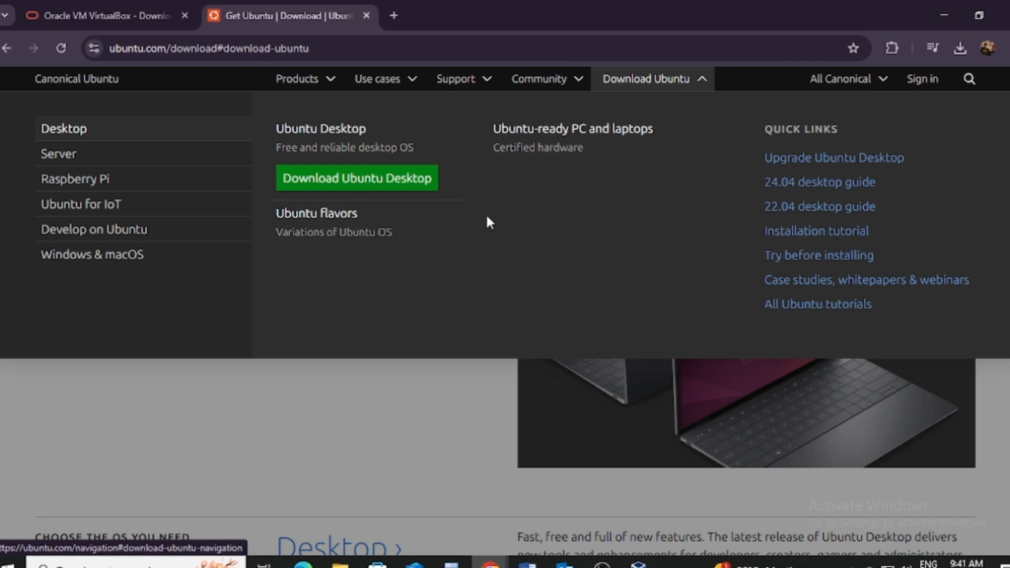
click(390, 179)
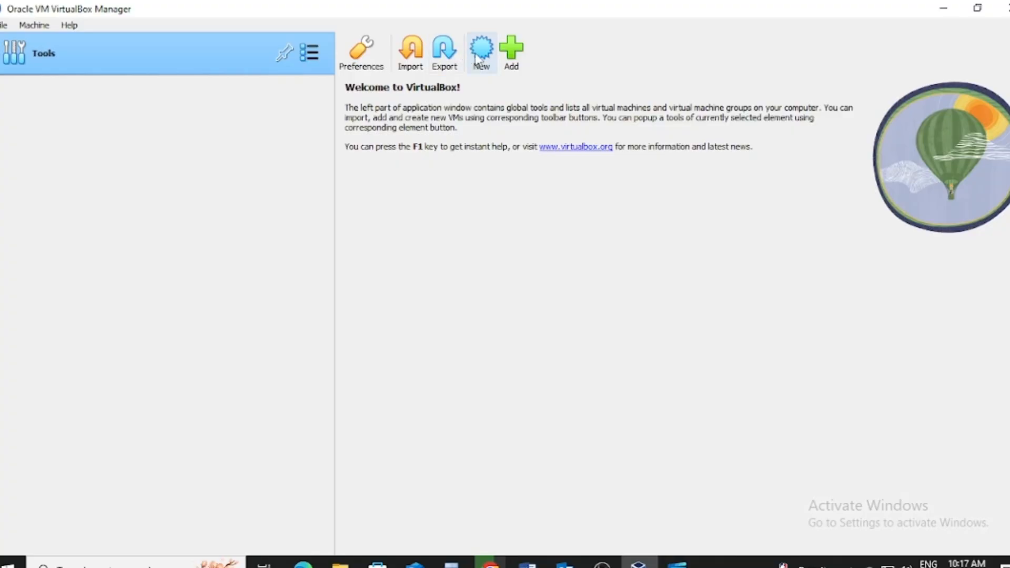
- Switch to VirtualBox Manager and begin creating a new virtual machine named Ubuntu
click(478, 55)
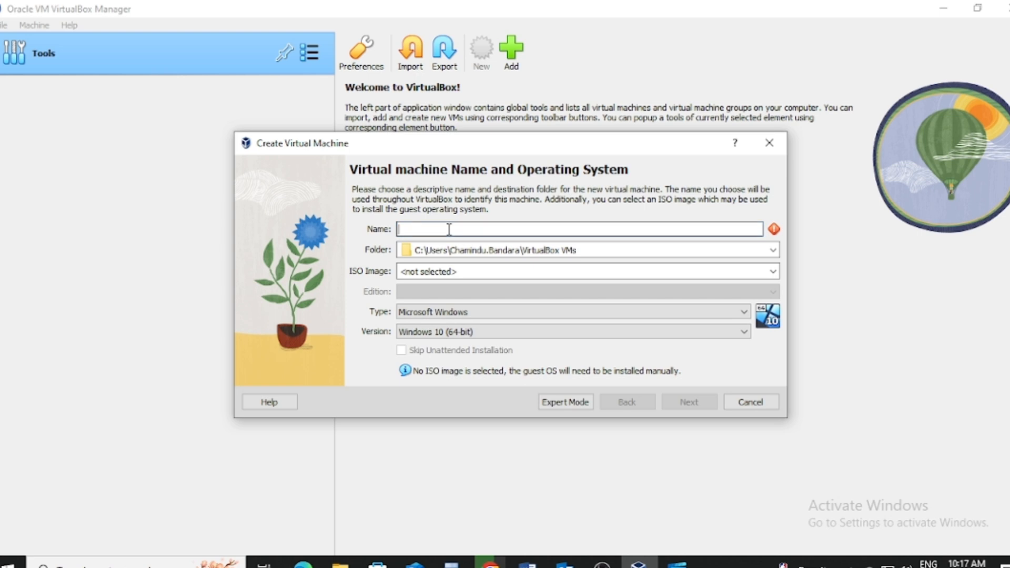
text(Ub)
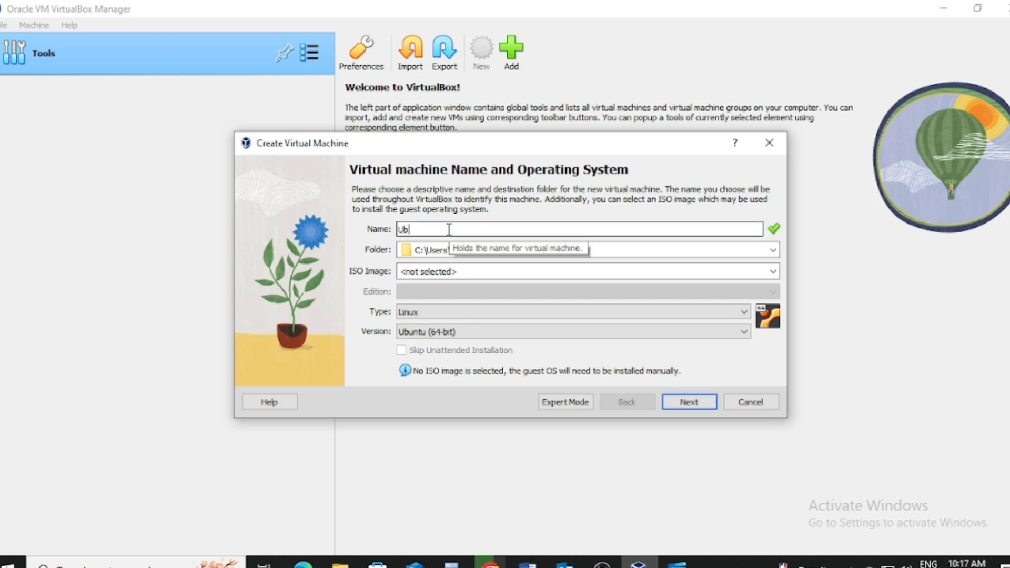
text(untu)
- Set the machine's destination folder to the existing Ubuntu VM folder on the D: drive and continue to the hardware settings
click(773, 251)
click(639, 277)
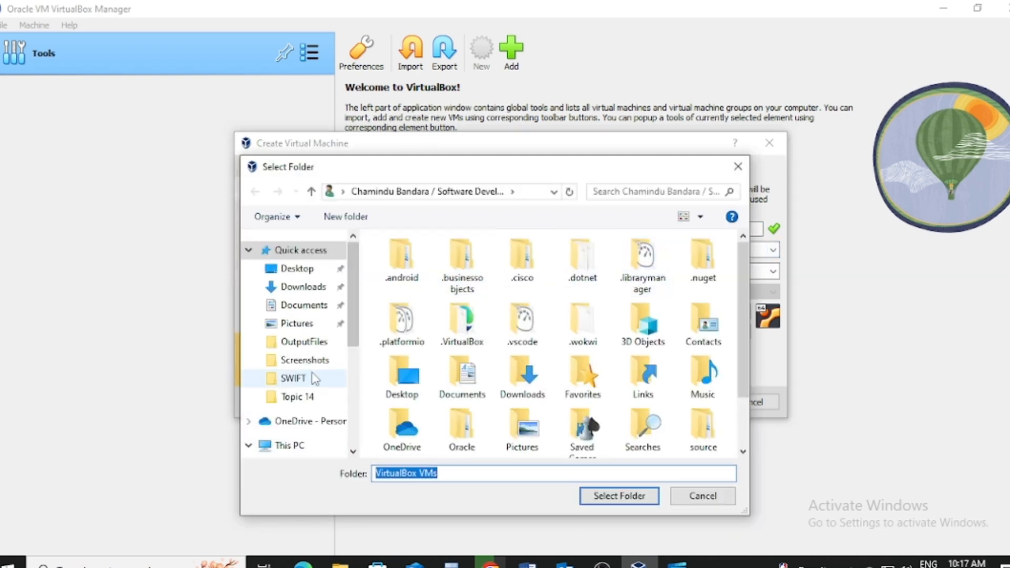
scroll(316, 379, down, 1)
scroll(325, 421, down, 1)
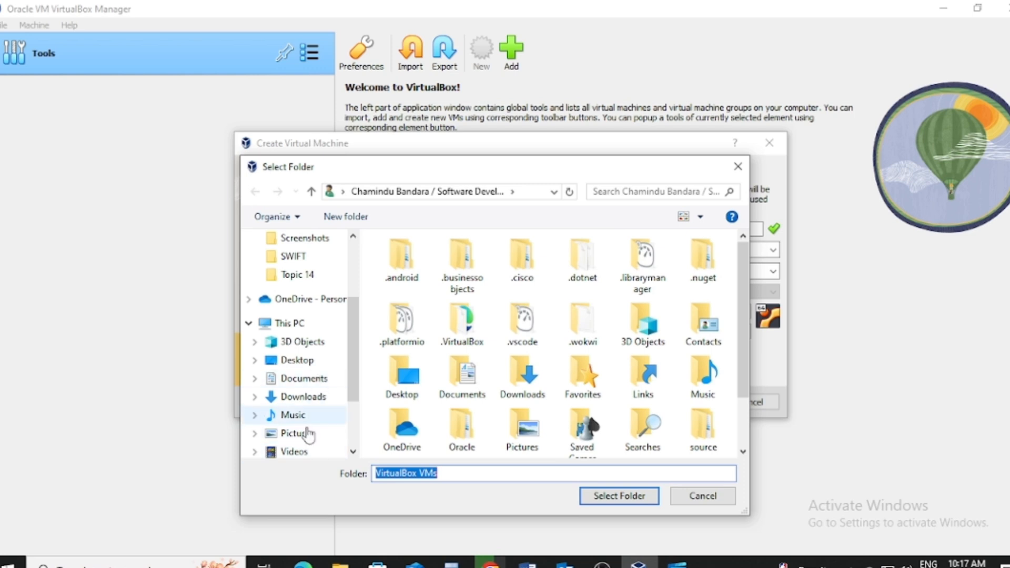
scroll(313, 400, down, 1)
scroll(310, 387, down, 1)
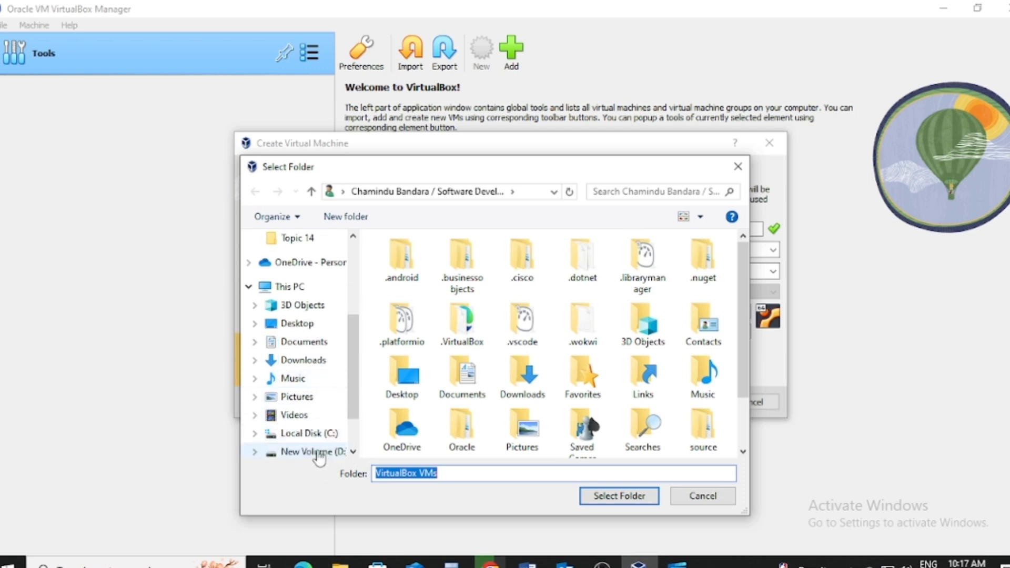
click(307, 451)
double_click(439, 309)
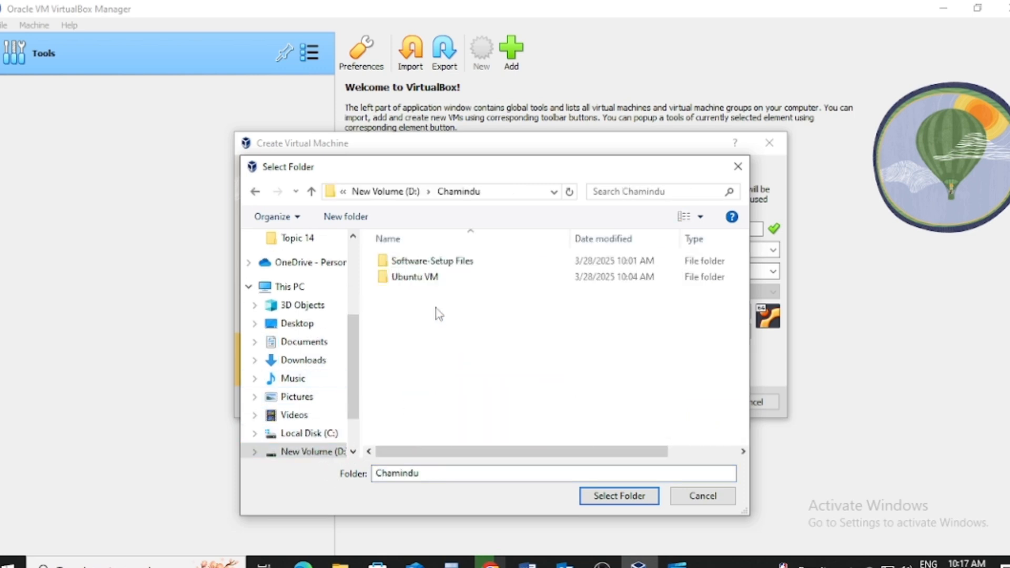
click(433, 280)
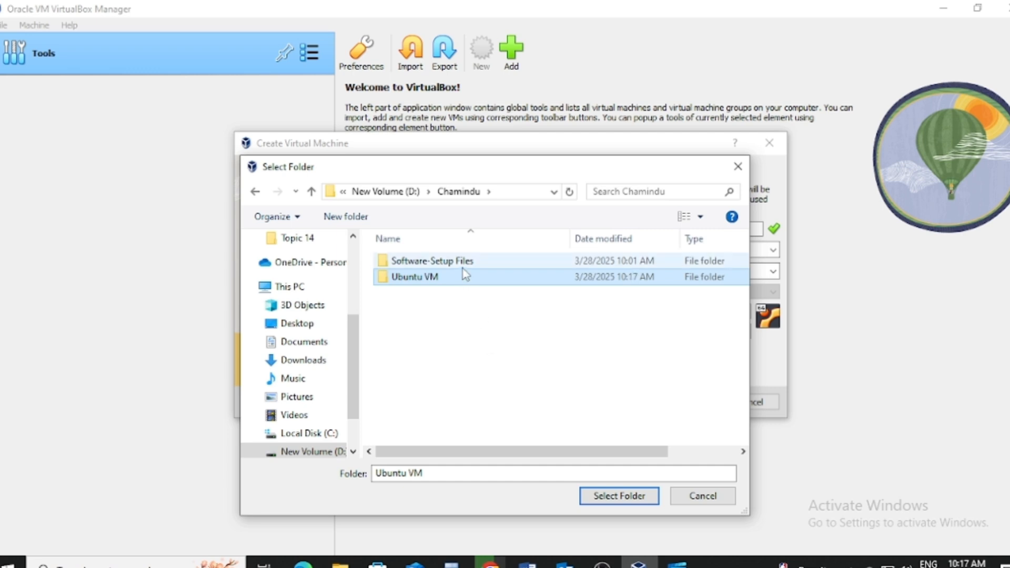
double_click(461, 282)
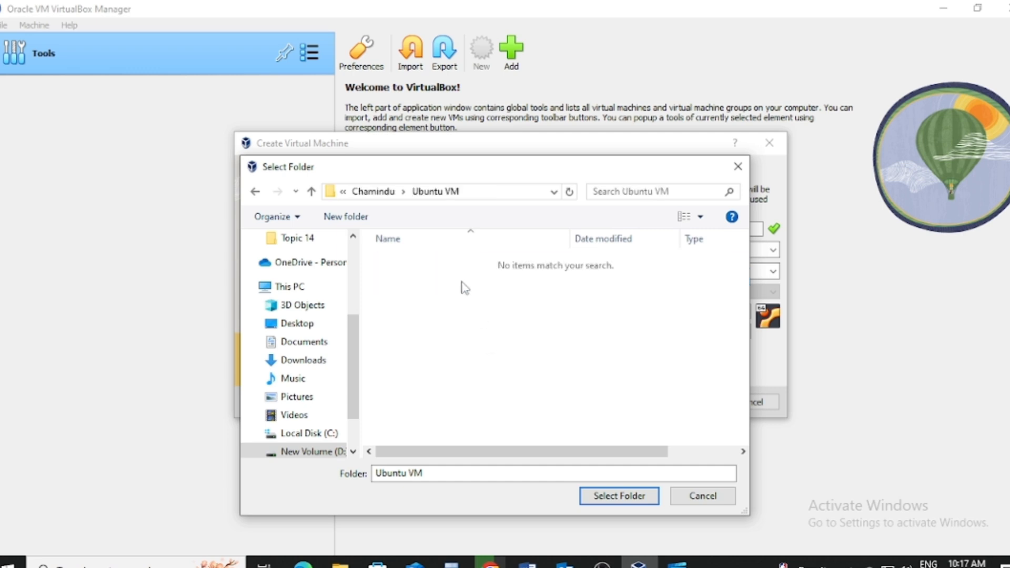
click(600, 498)
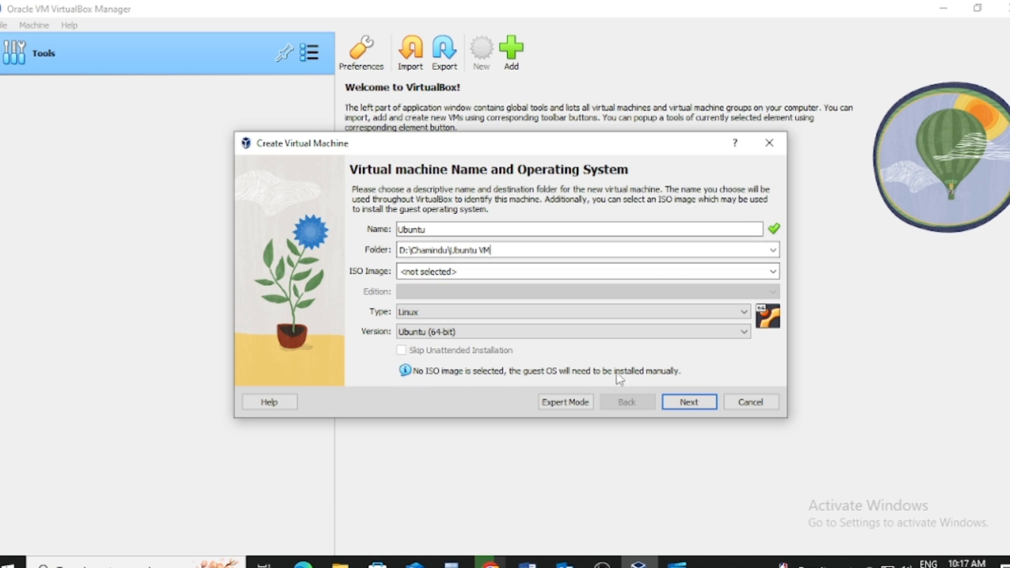
click(689, 403)
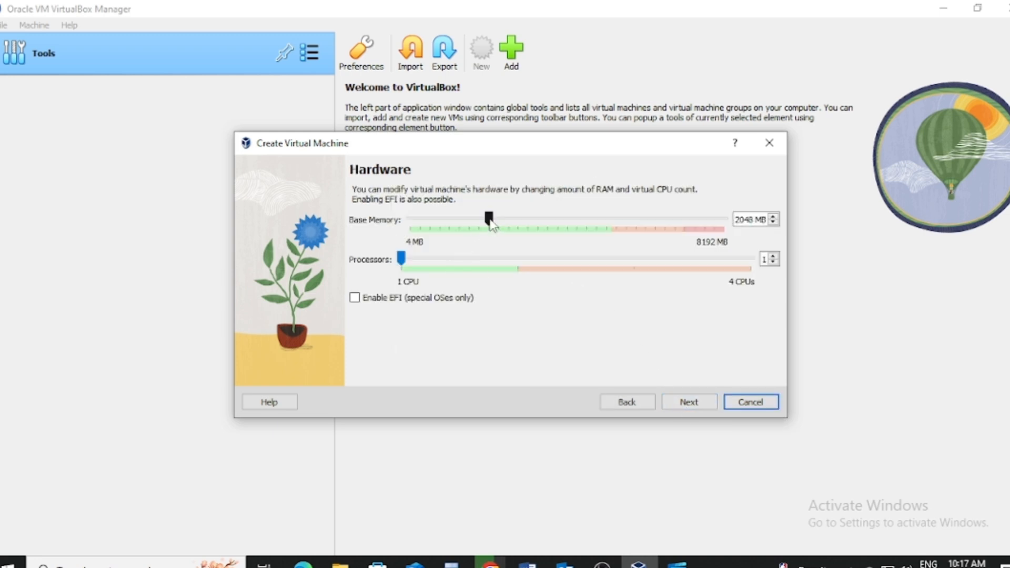
- Give the virtual machine 4096 MB of base memory and 2 processors, enable EFI, and continue to the hard disk settings
drag(490, 221, 567, 236)
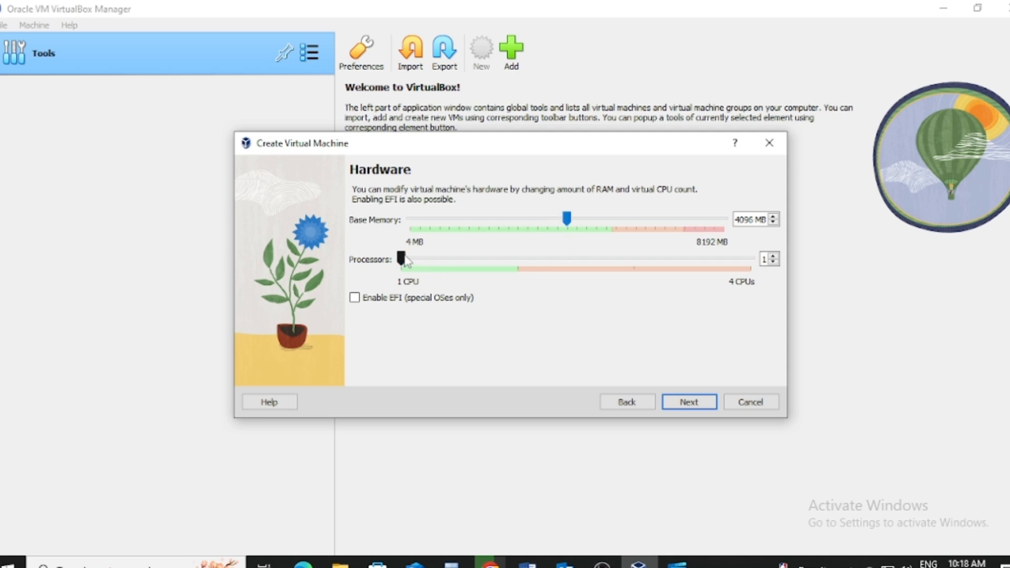
drag(402, 259, 418, 263)
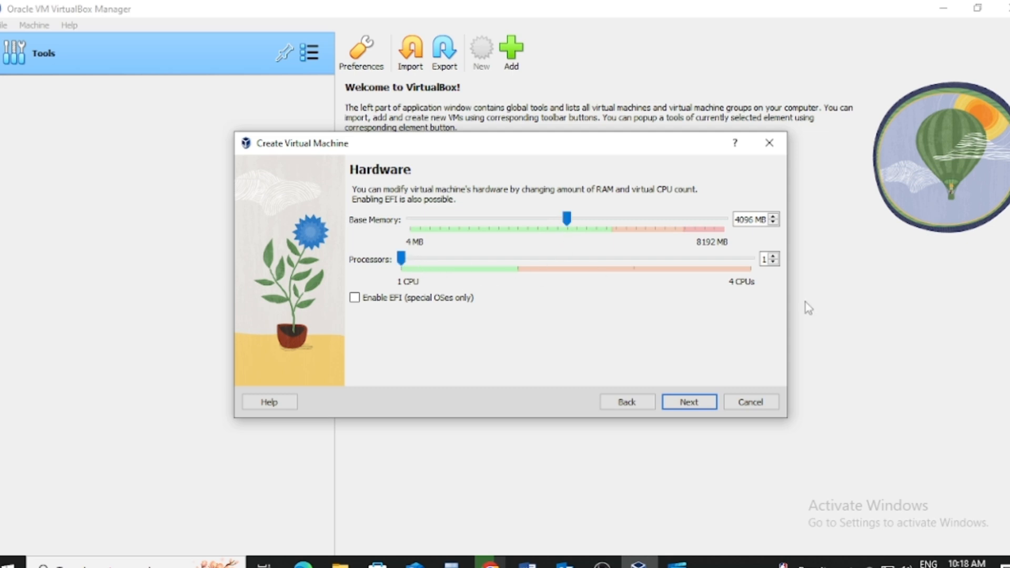
click(774, 256)
click(352, 299)
click(353, 299)
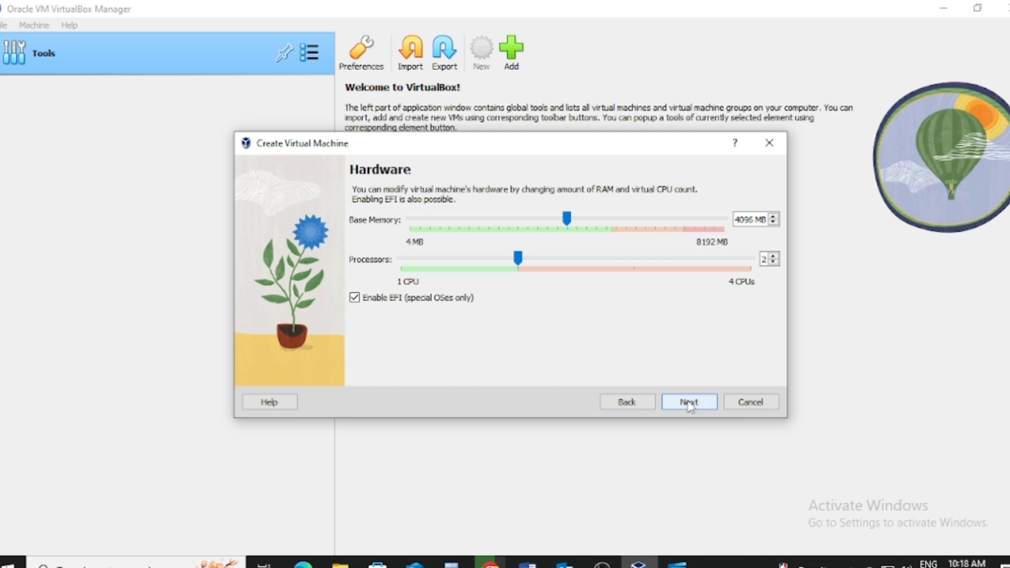
click(689, 403)
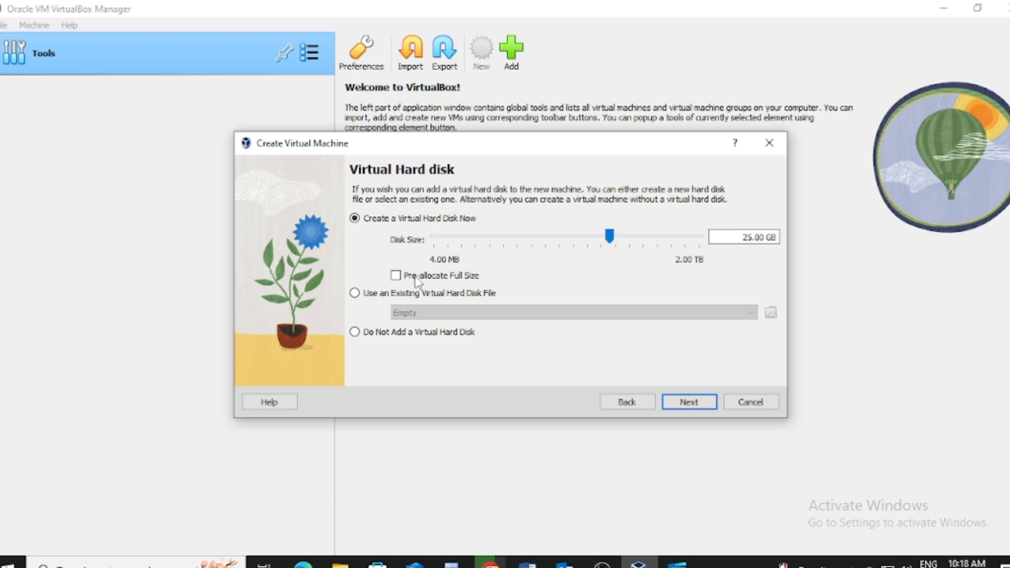
- Pre-allocate the full size of the new 25.00 GB virtual hard disk and finish creating the machine
click(399, 279)
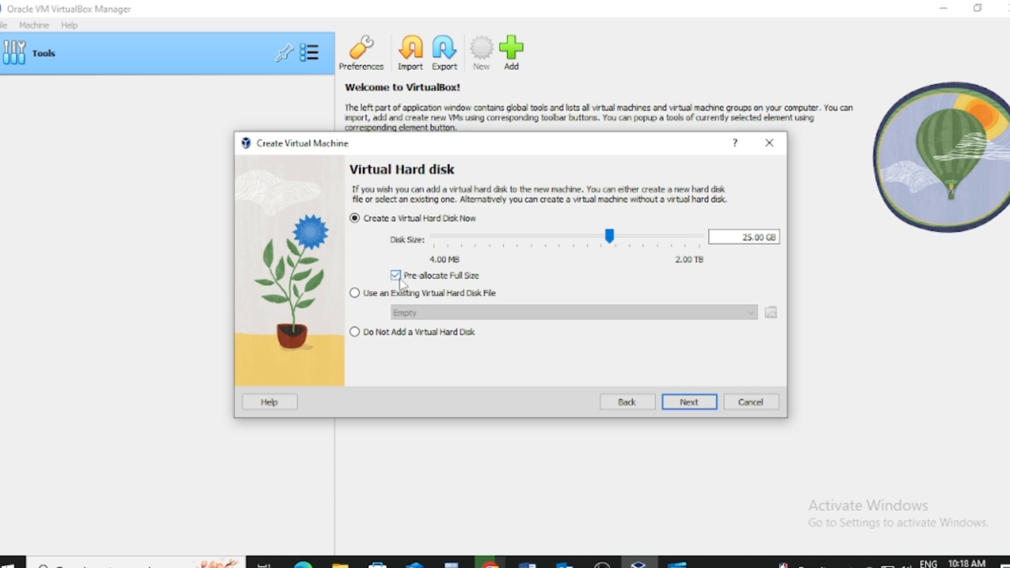
click(702, 405)
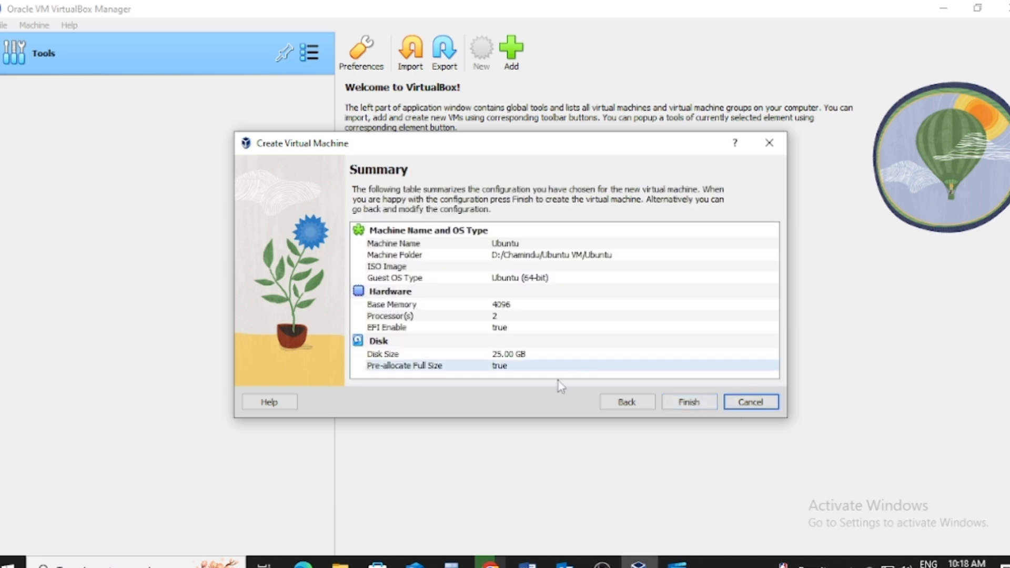
click(687, 403)
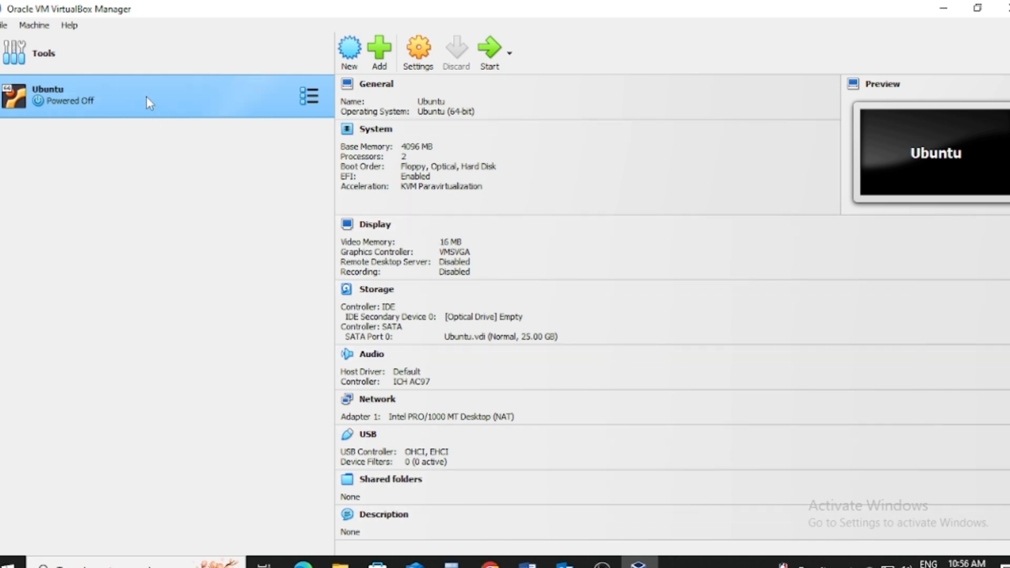
- In the Ubuntu machine's advanced general settings, set both Shared Clipboard and Drag'n'Drop to Bidirectional
right_click(150, 93)
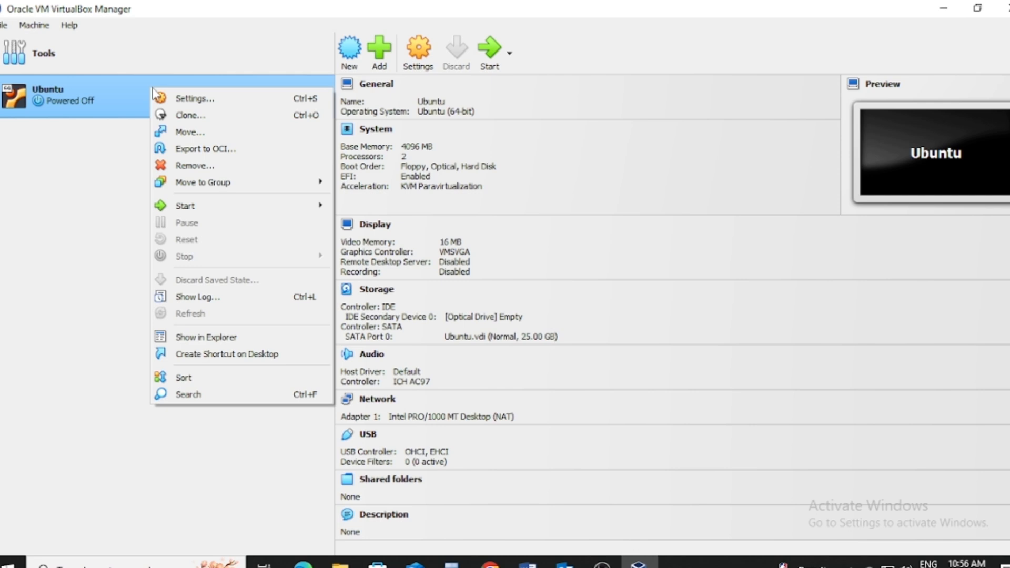
click(204, 101)
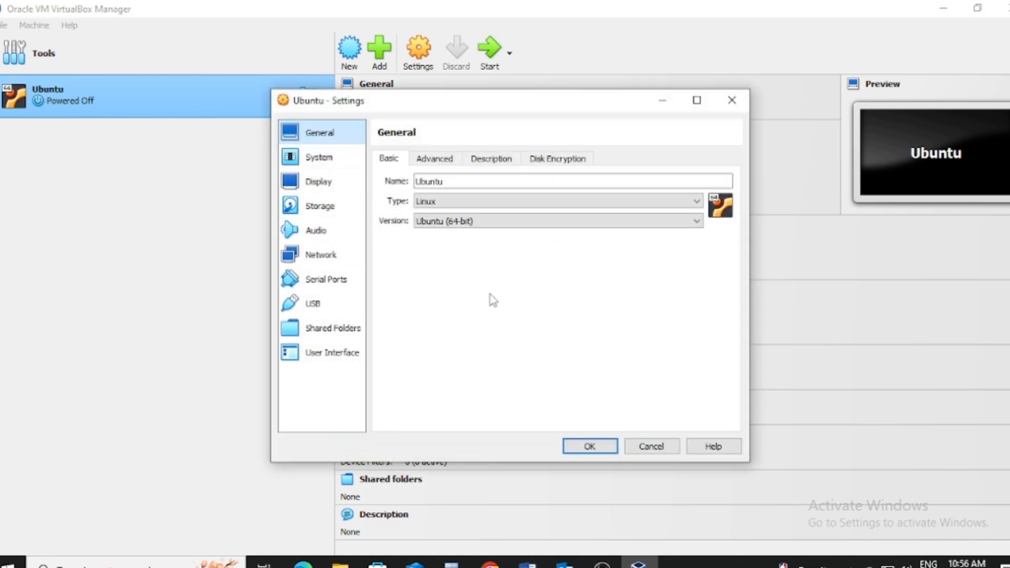
click(435, 158)
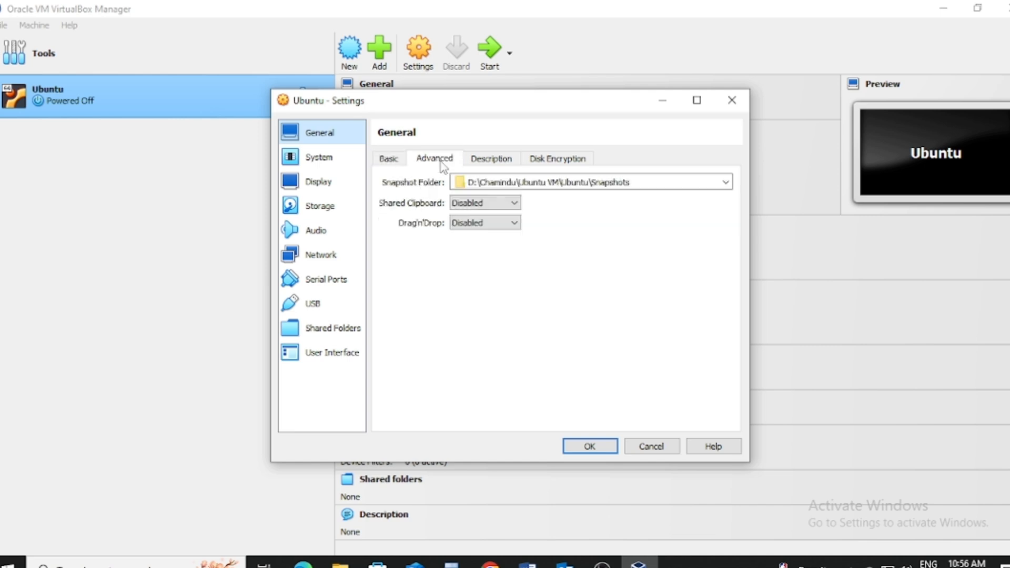
click(511, 206)
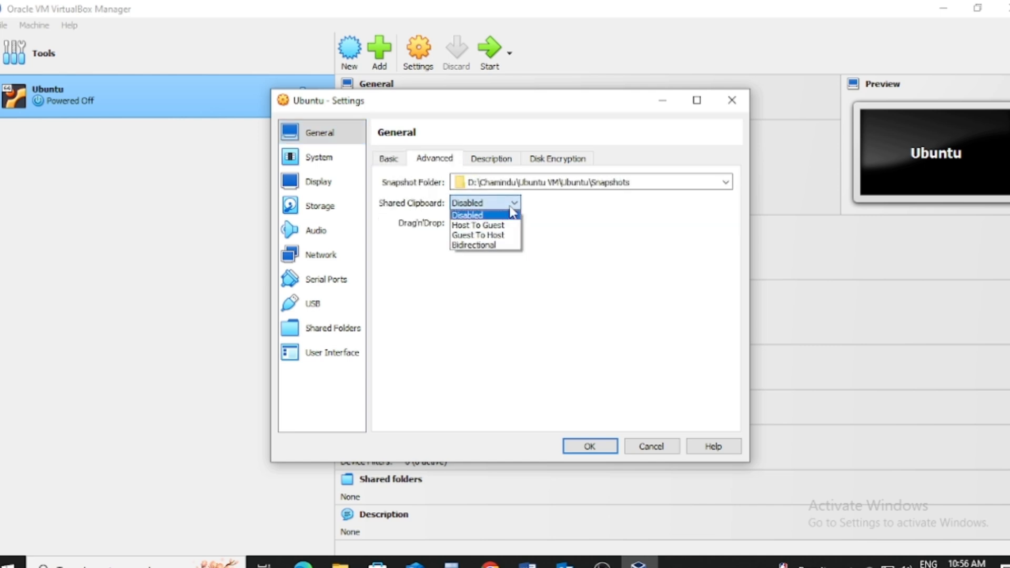
click(507, 244)
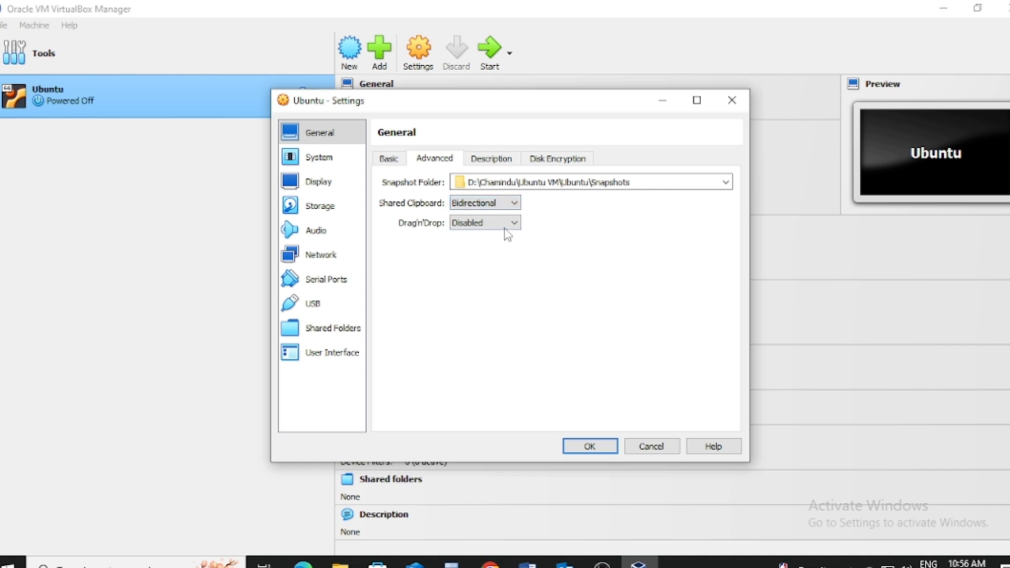
click(505, 227)
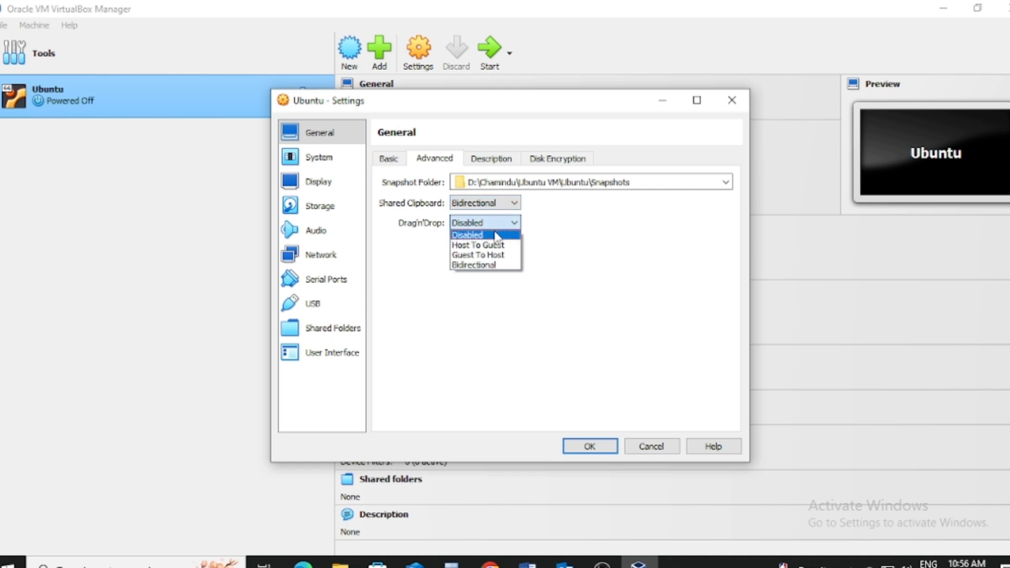
click(484, 265)
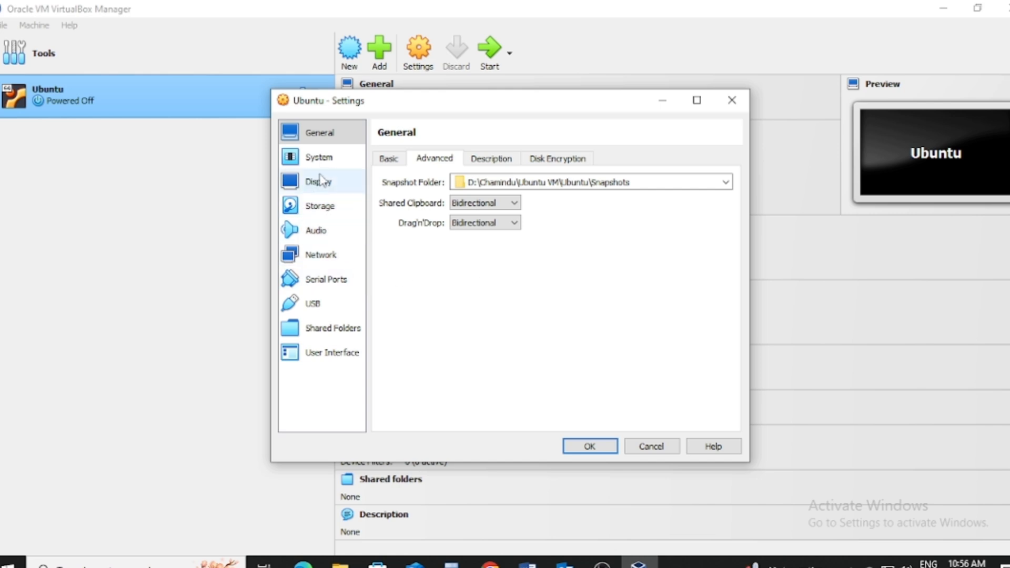
- Disable Floppy in the machine's boot order and move it below Hard Disk
click(321, 158)
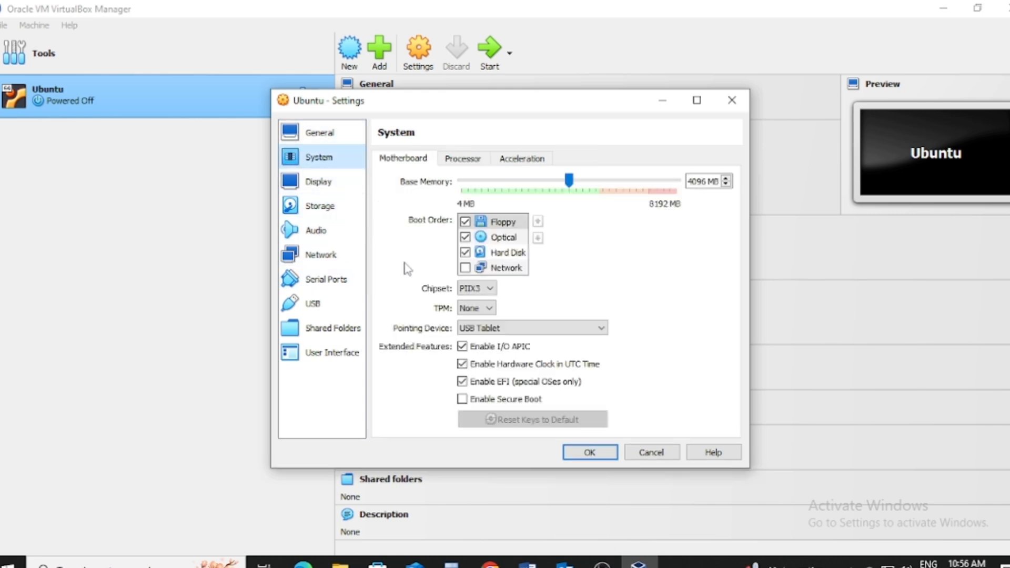
click(465, 222)
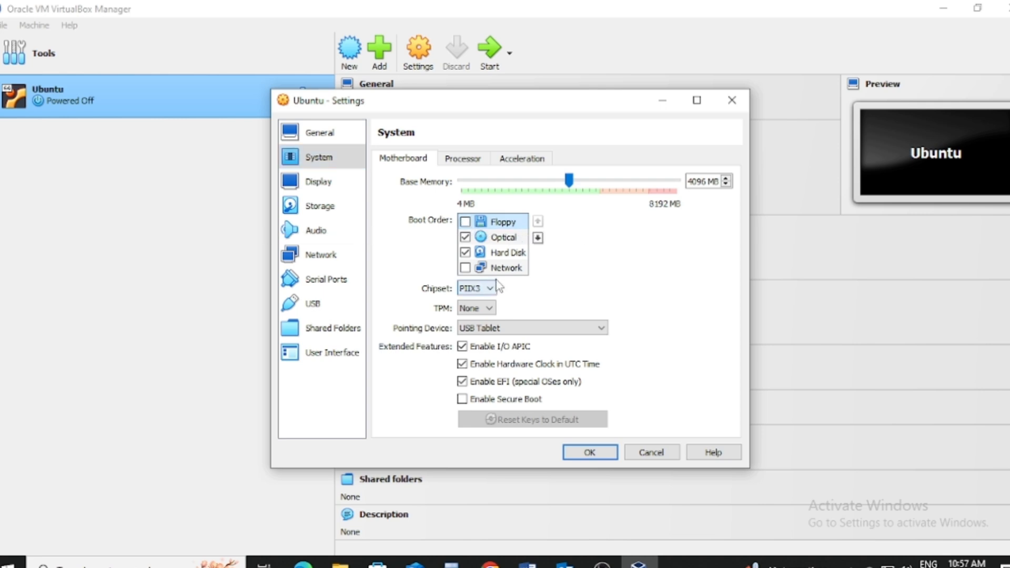
click(538, 240)
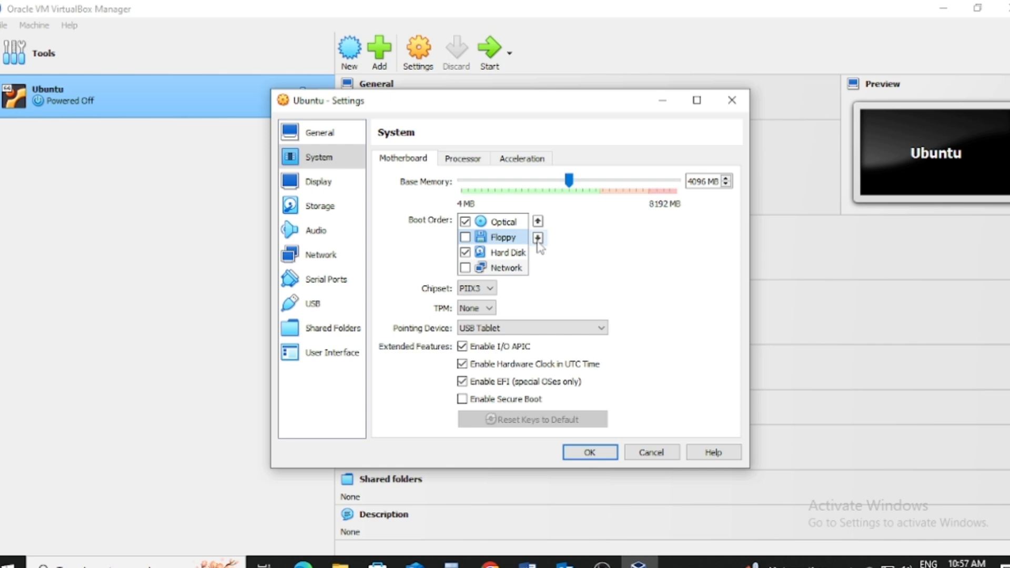
click(537, 238)
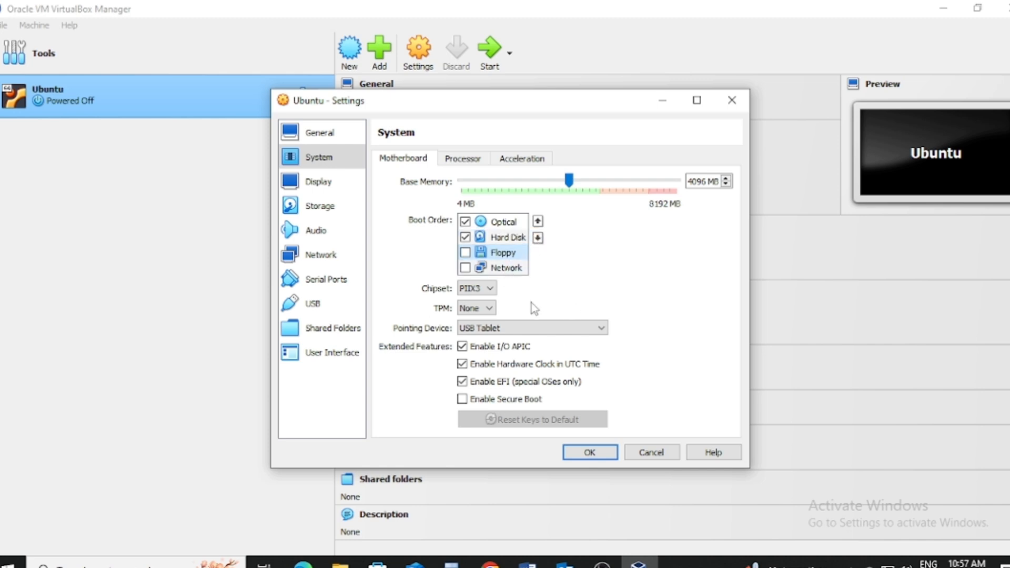
- Load the ubuntu-24.04.2-desktop-amd64 disk image from the Ubuntu ISO folder on the D: drive into the machine's empty optical drive
click(319, 207)
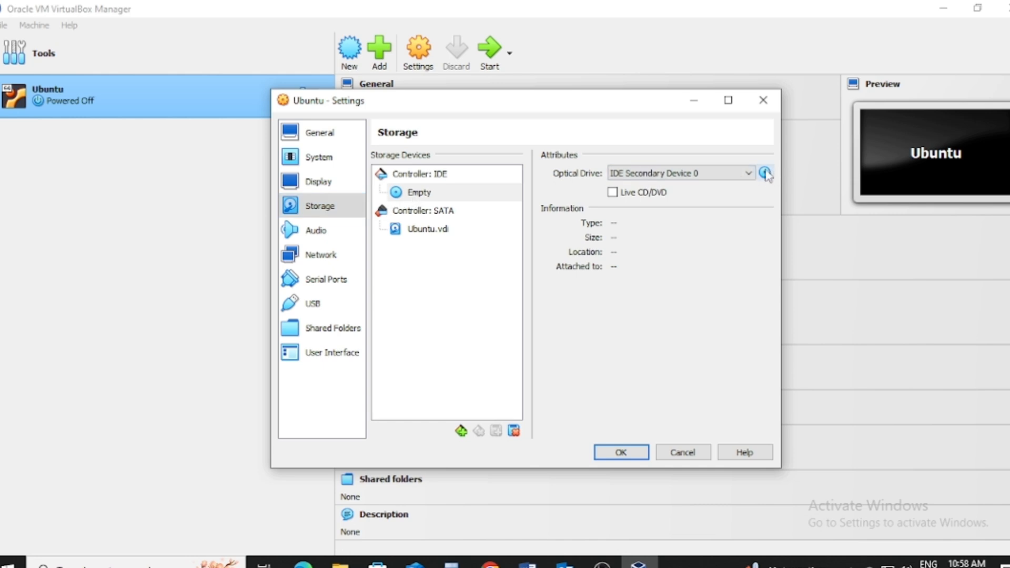
click(409, 195)
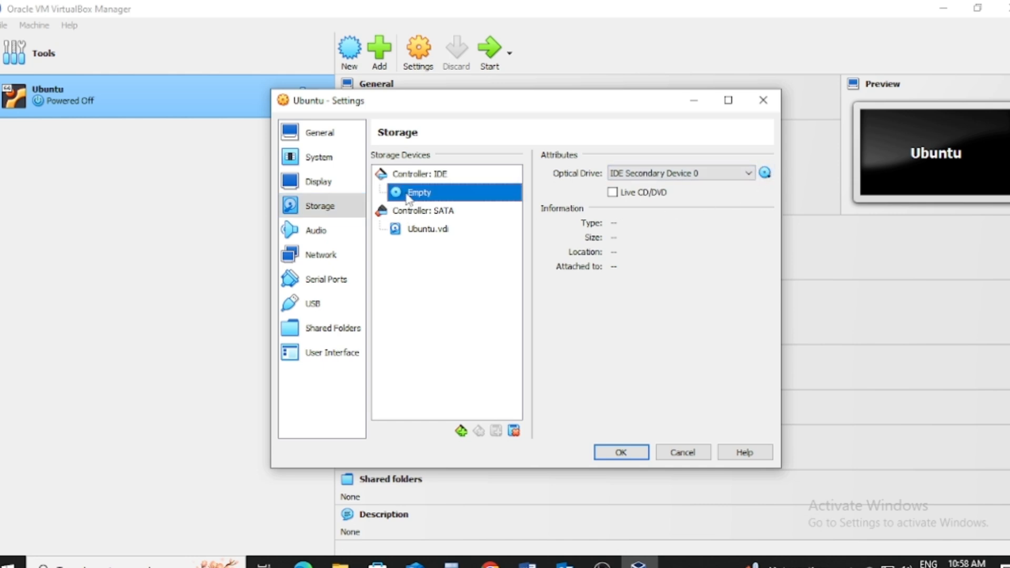
click(765, 174)
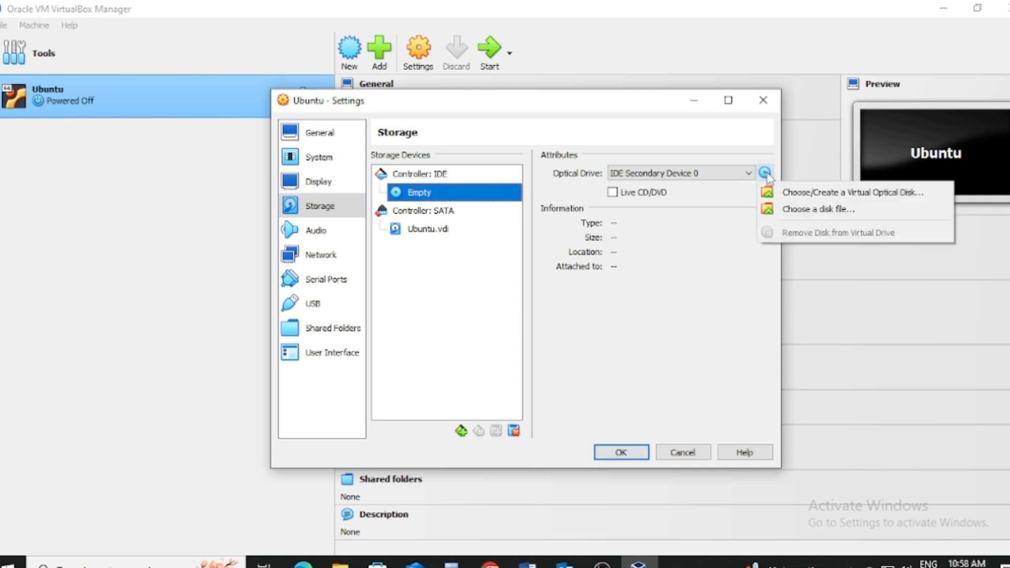
click(799, 210)
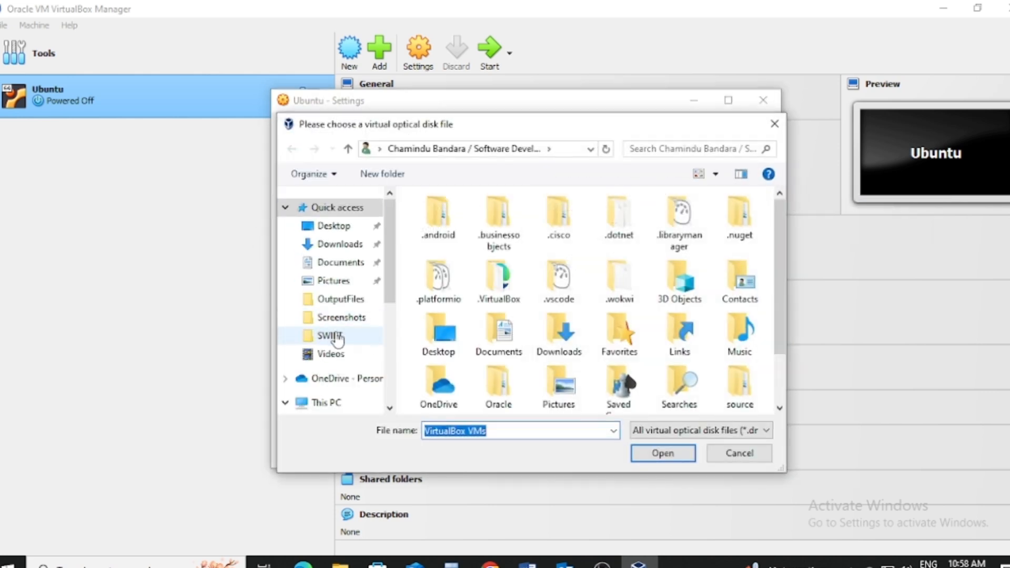
scroll(337, 337, down, 5)
scroll(338, 339, down, 2)
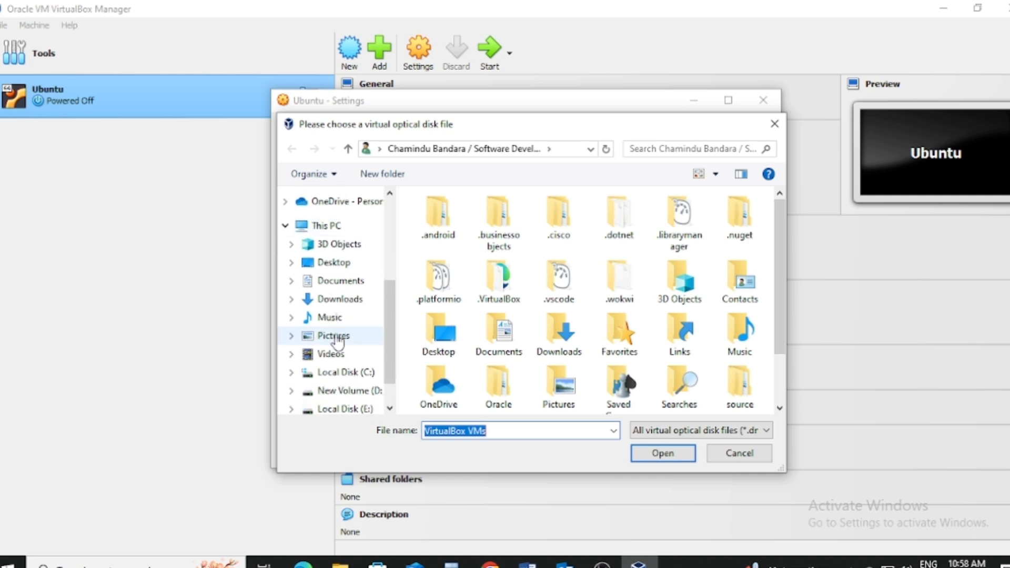
click(331, 391)
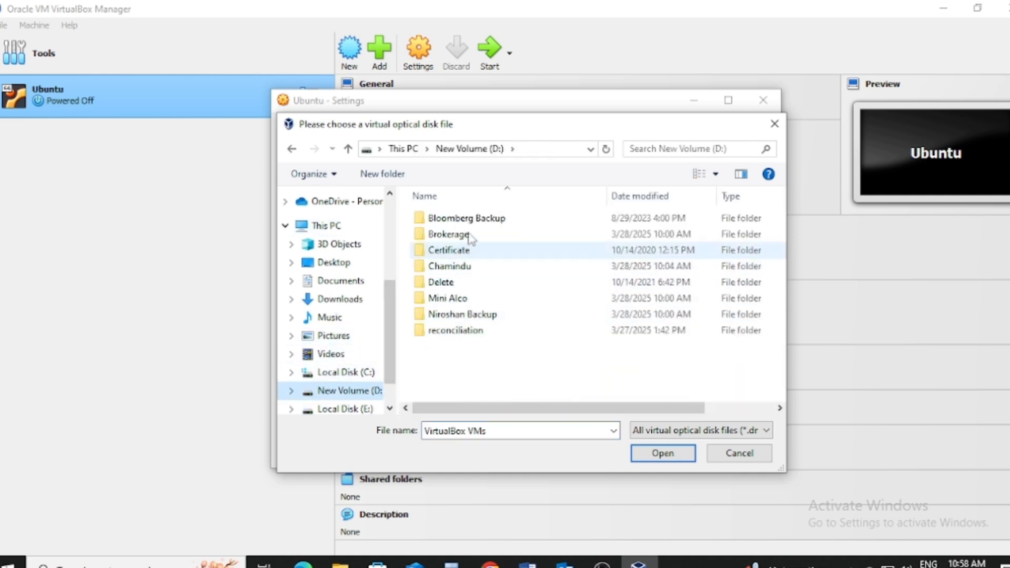
double_click(468, 267)
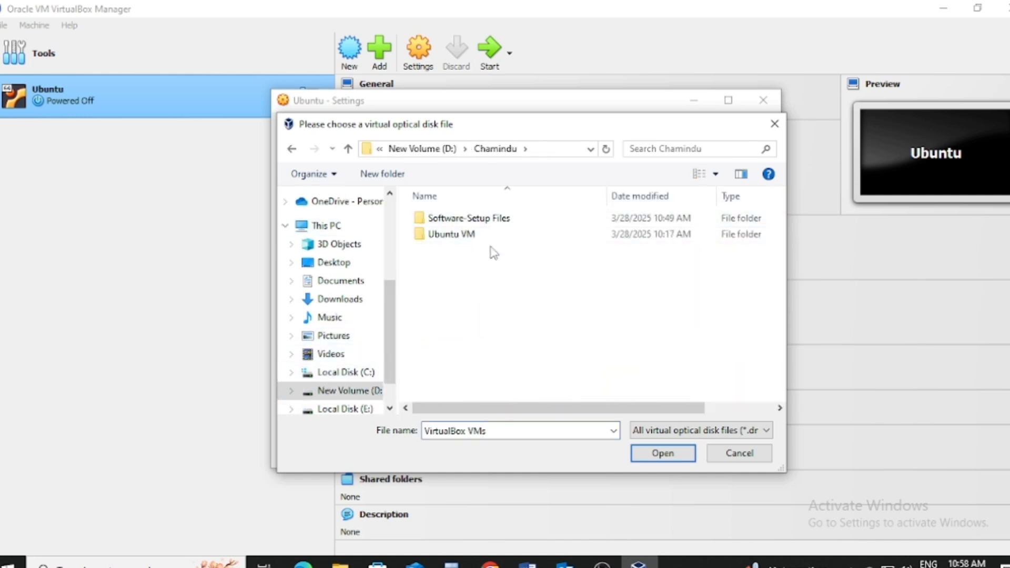
double_click(489, 219)
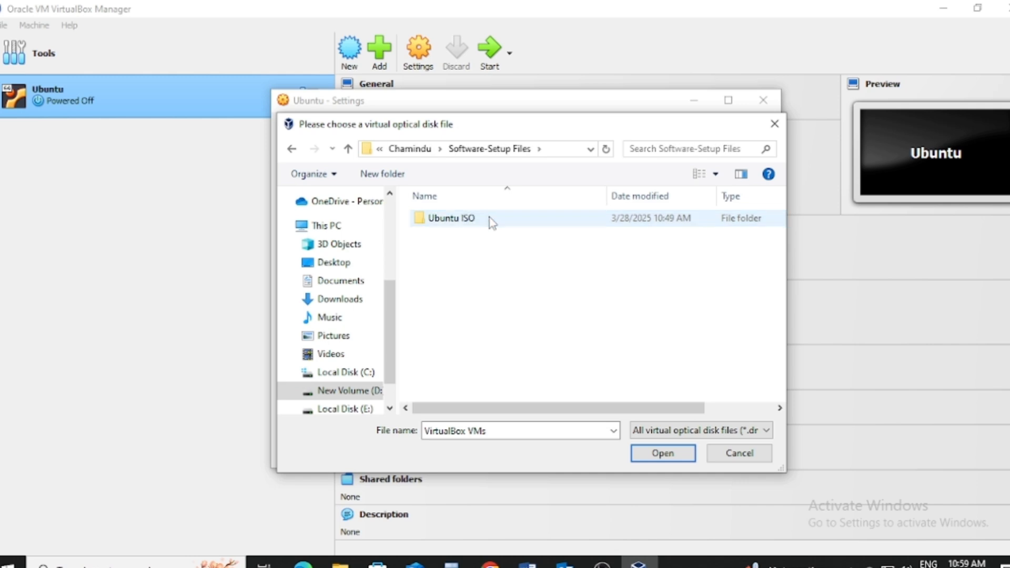
click(486, 220)
double_click(487, 219)
click(487, 219)
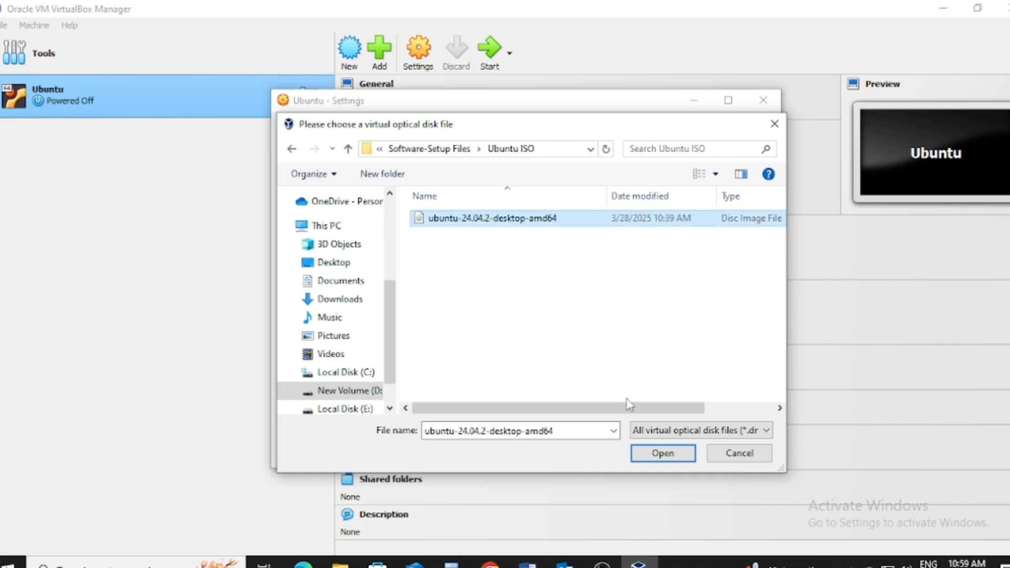
click(655, 456)
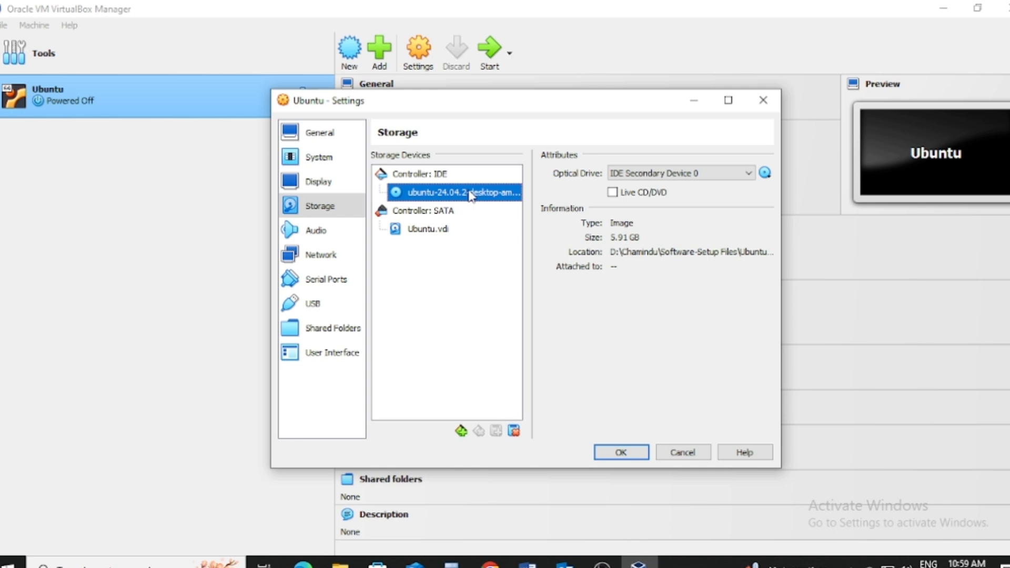
- Attach the machine's network Adapter 1 to Bridged Adapter
click(318, 261)
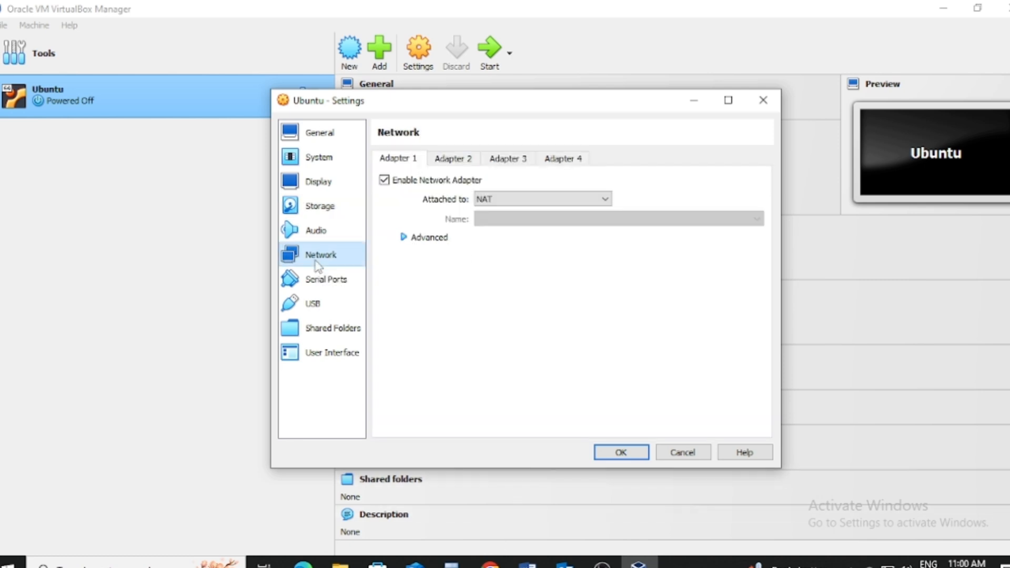
click(529, 204)
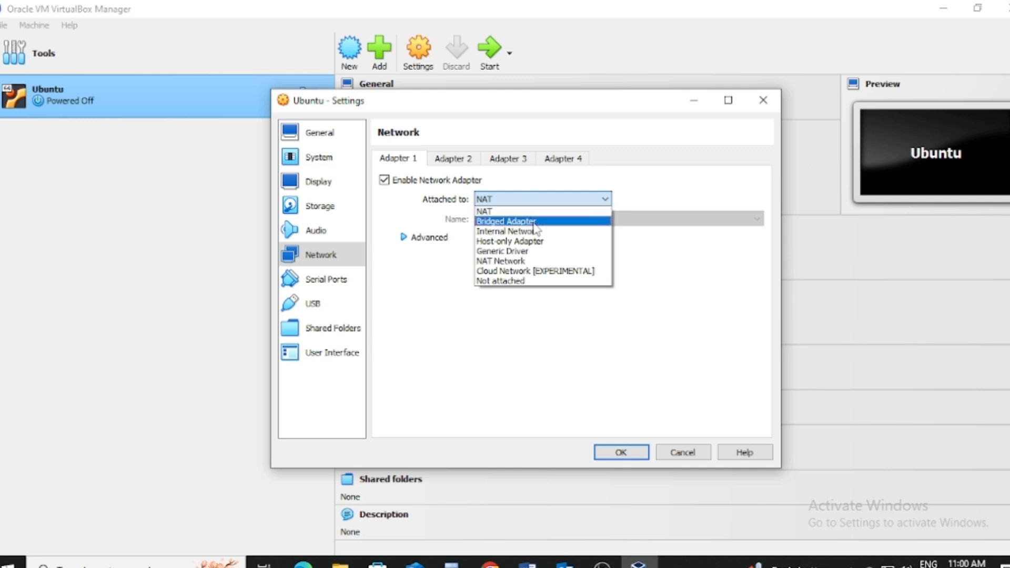
click(532, 223)
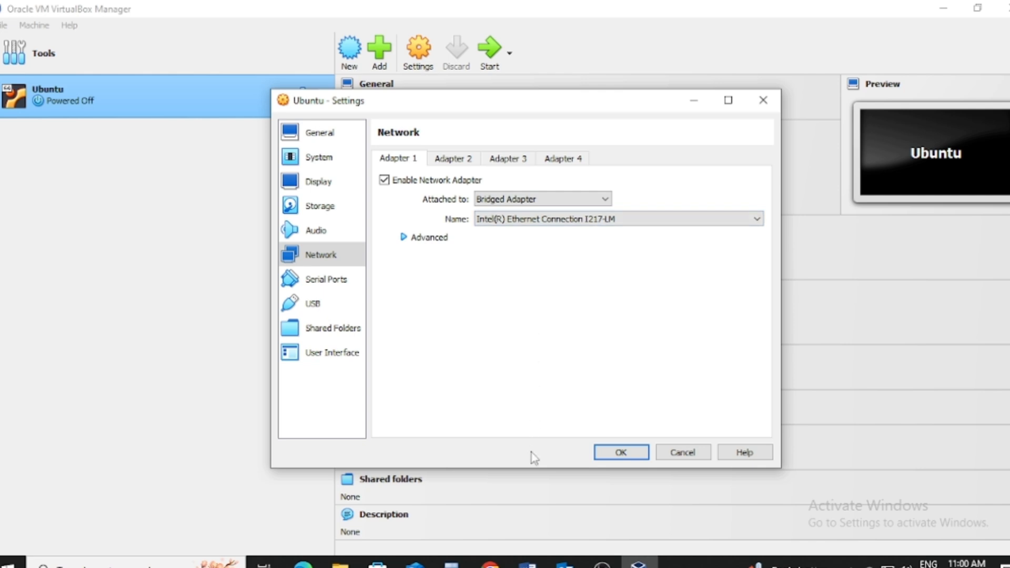
- Review the Adapter 2, System, Storage and Network settings, and save the machine's configuration
click(450, 160)
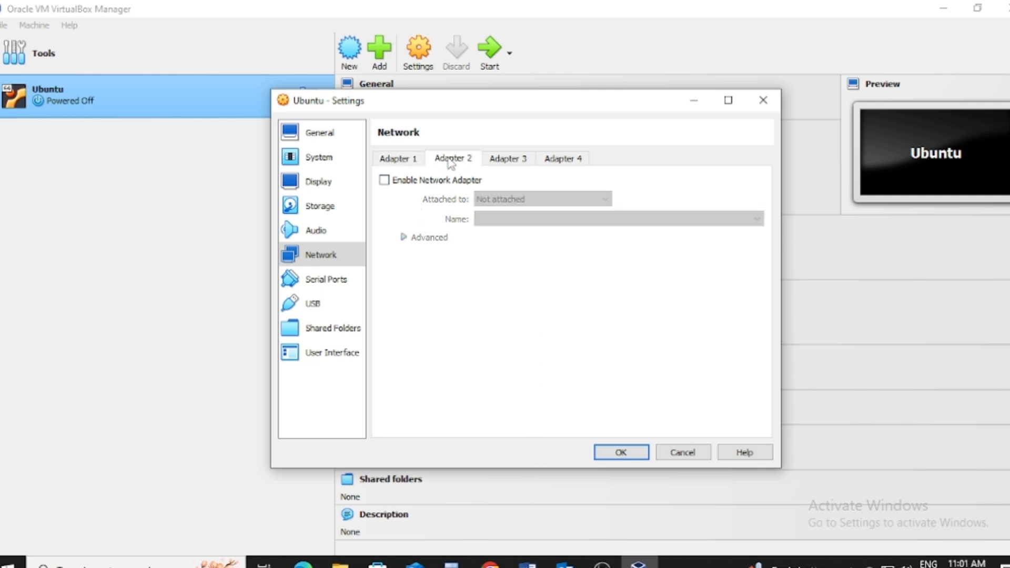
click(319, 157)
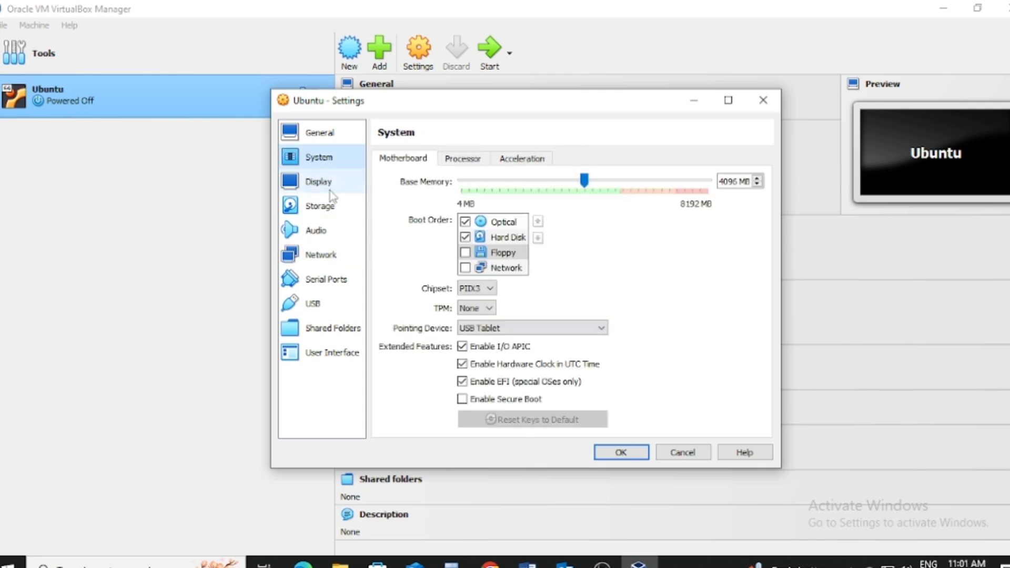
click(337, 209)
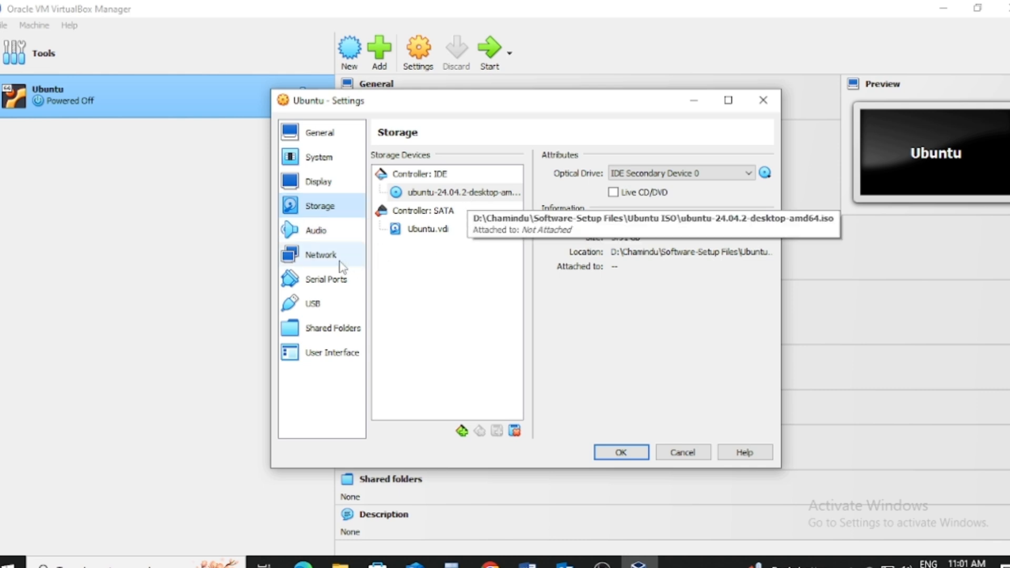
click(313, 257)
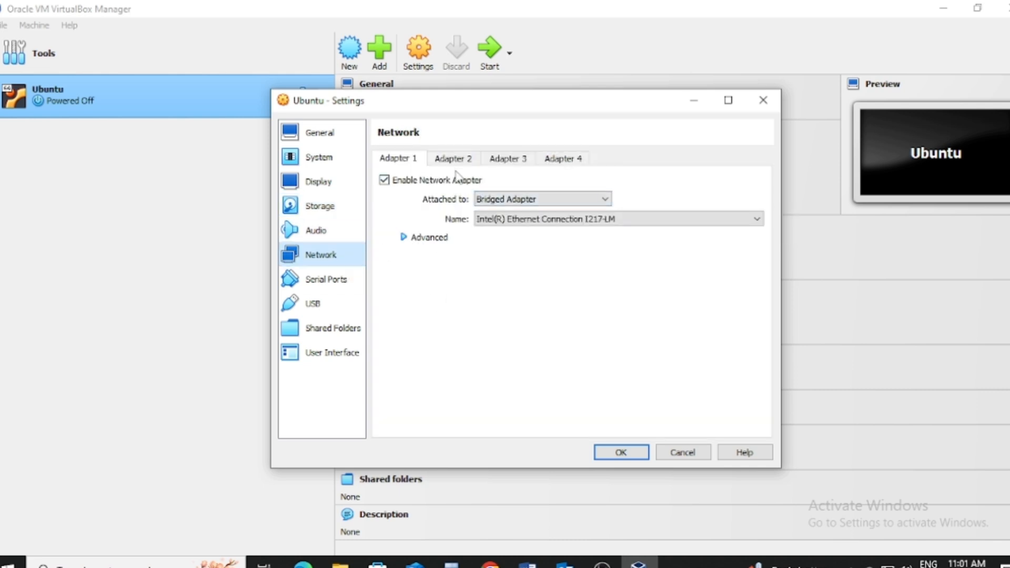
click(621, 453)
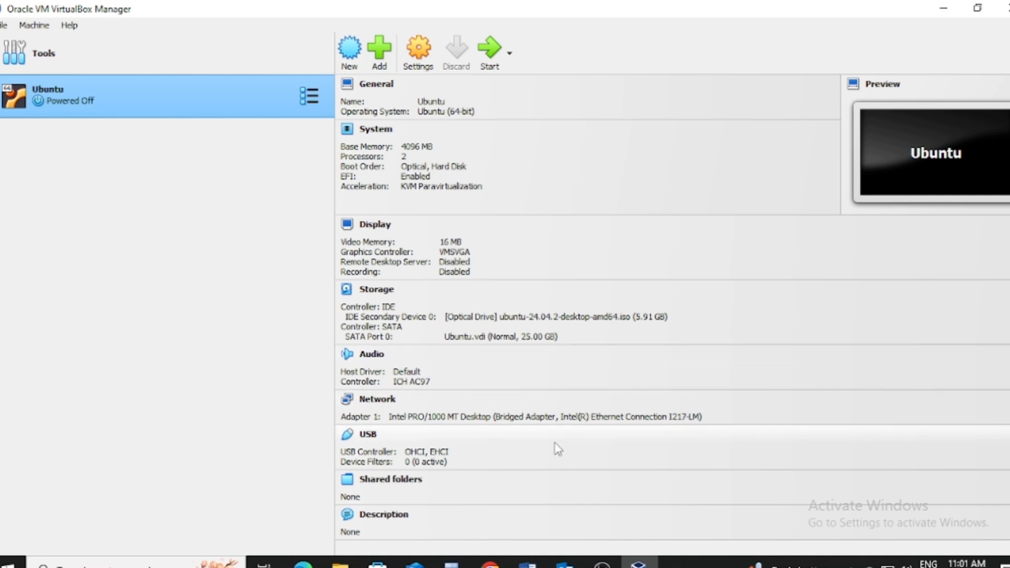
- Start the Ubuntu virtual machine with Normal Start
right_click(162, 90)
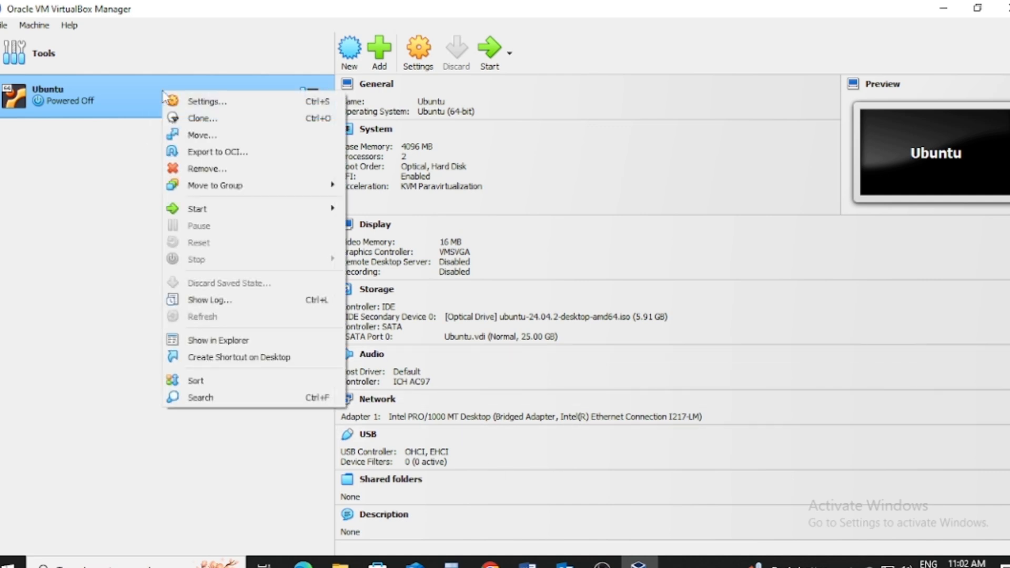
mouse_move(268, 213)
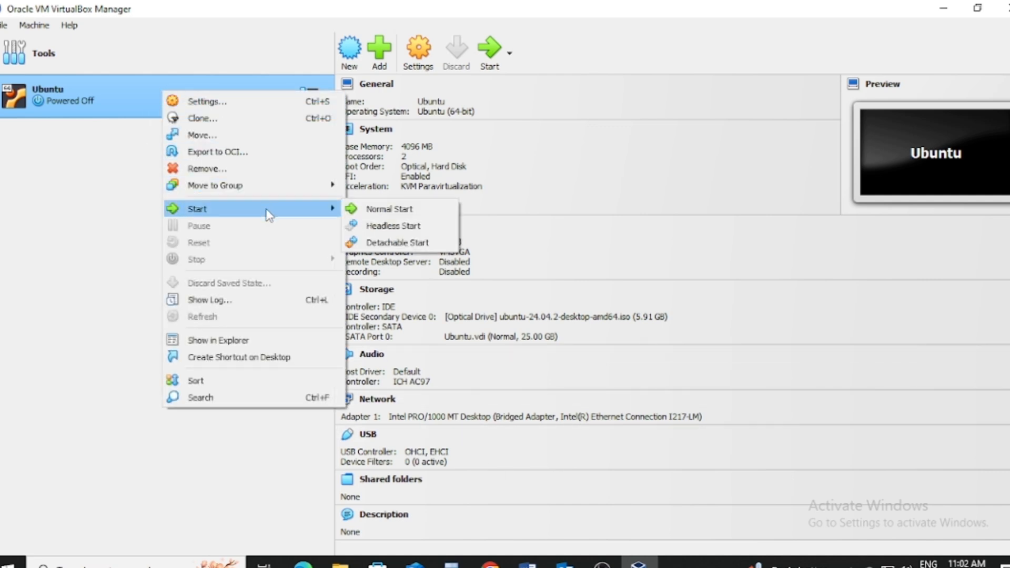
click(384, 212)
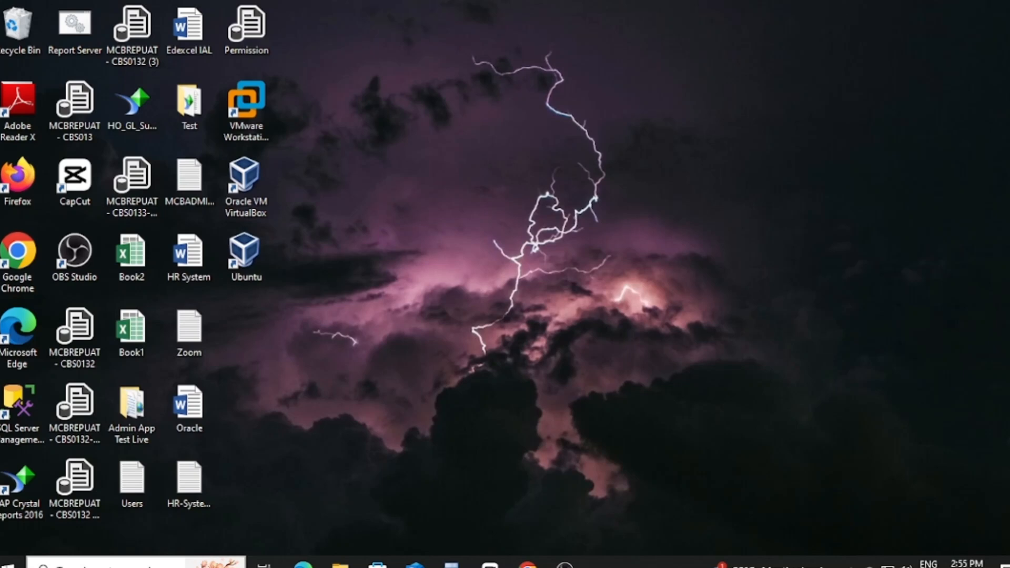
- Open the Windows Update & Security Recovery settings and restart the PC into Advanced startup
click(126, 564)
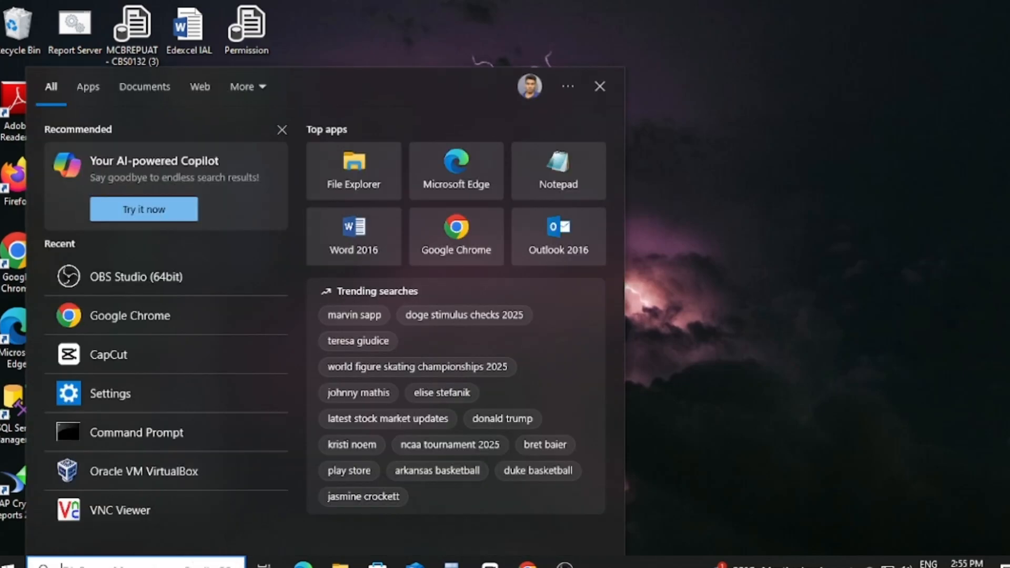
text(sett)
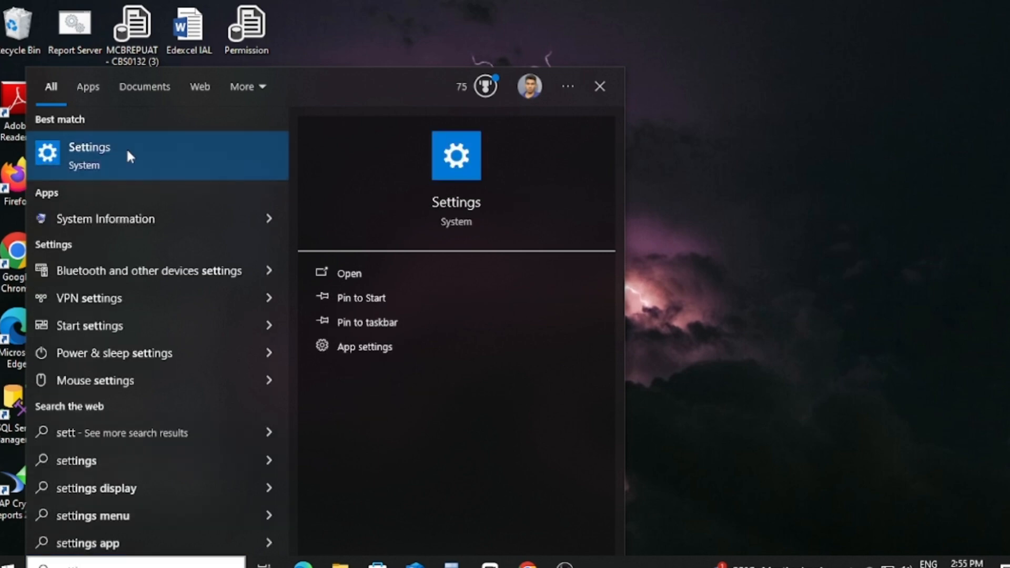
click(130, 156)
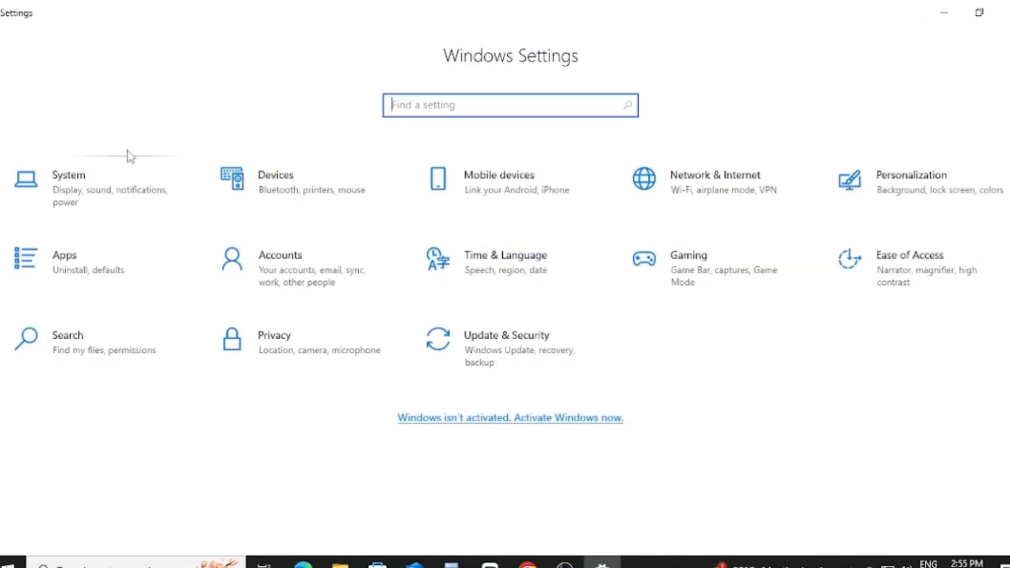
click(480, 353)
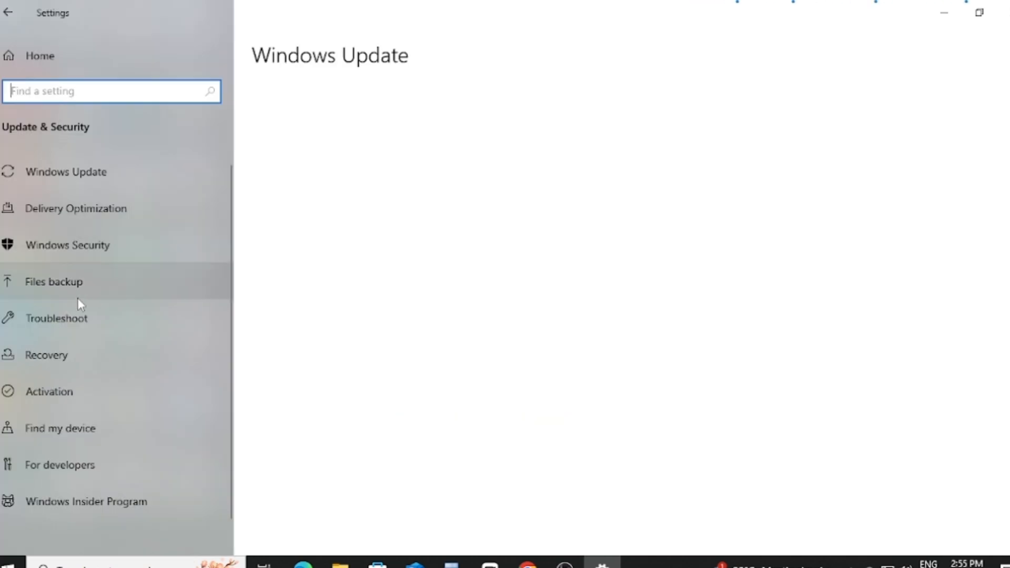
click(68, 365)
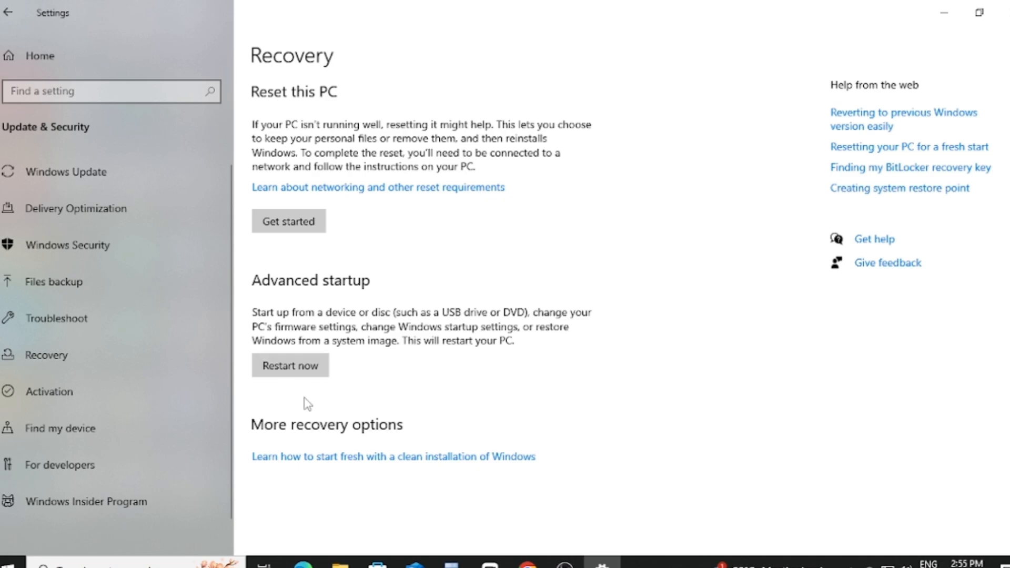
click(291, 366)
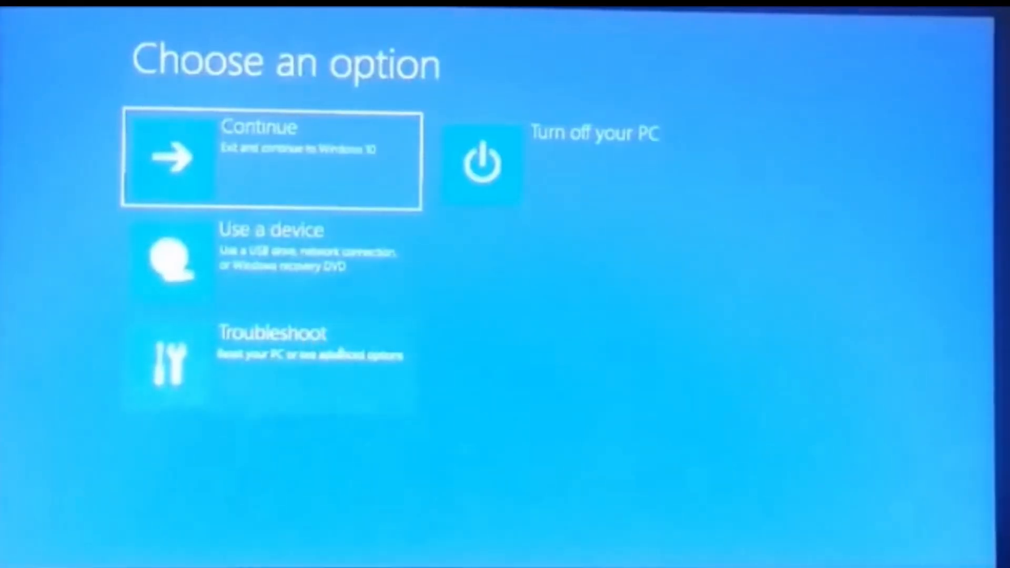
- Enter the PC's UEFI Firmware Settings through the Troubleshoot advanced options
click(269, 369)
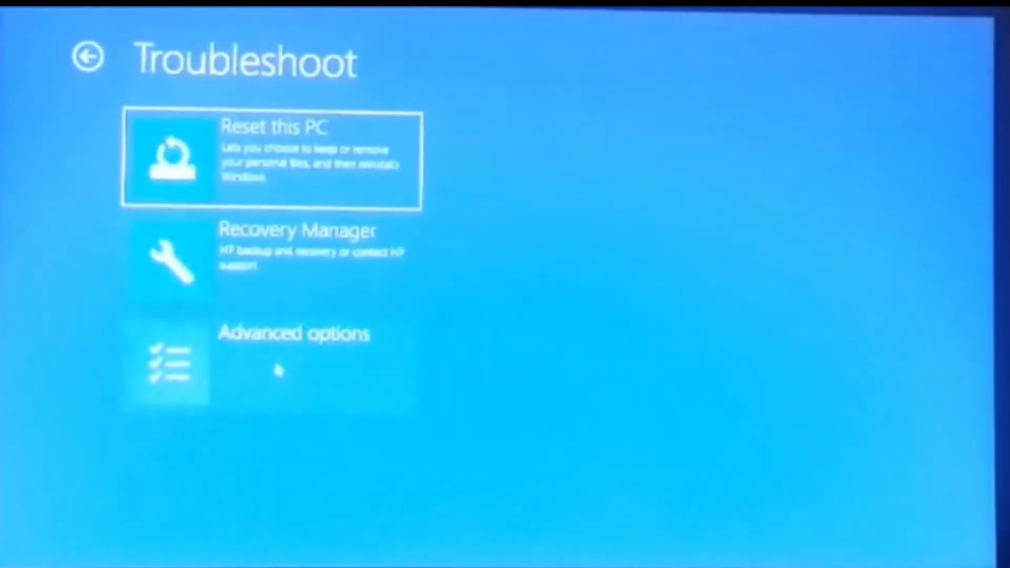
click(278, 370)
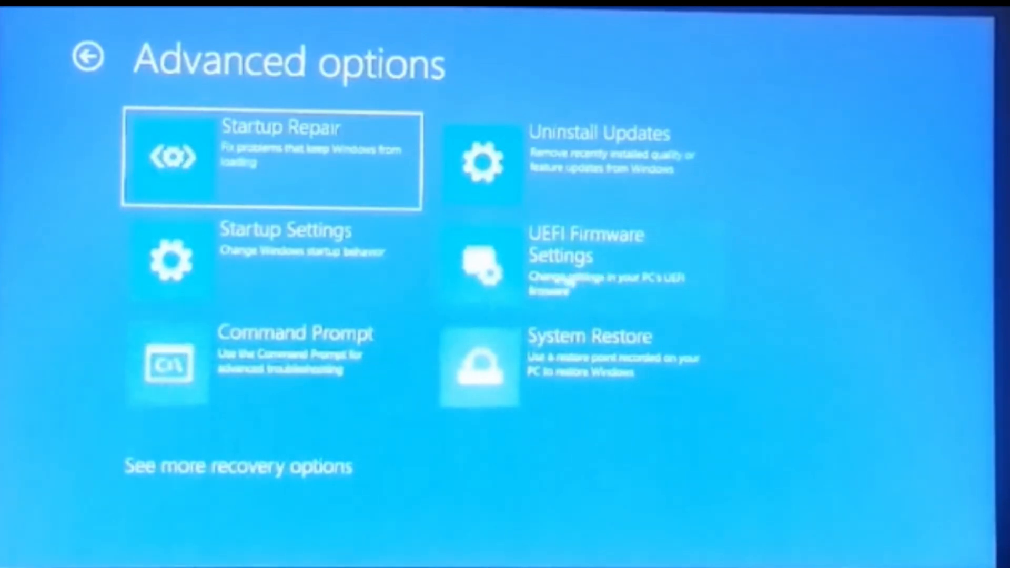
click(563, 273)
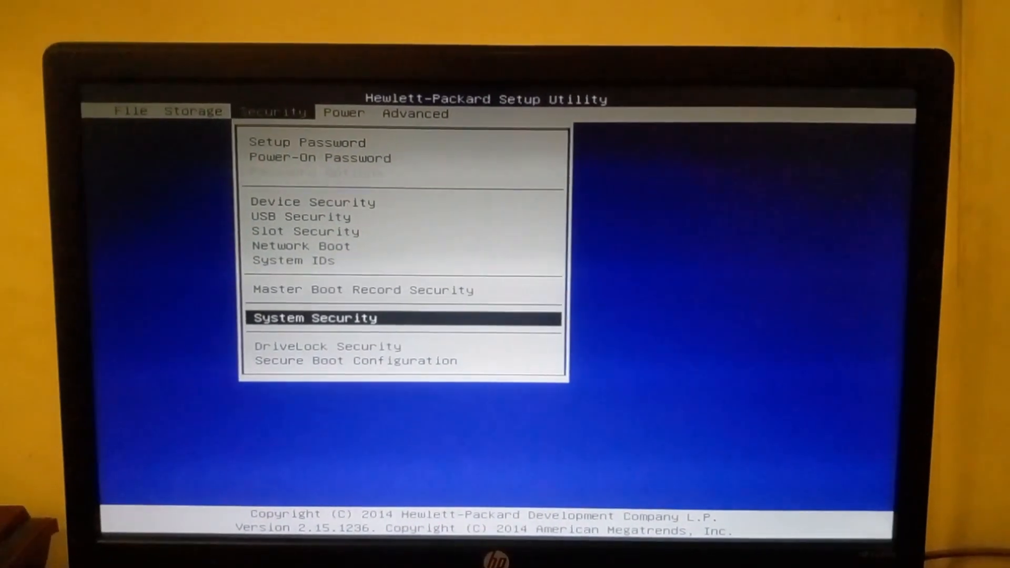
- Set Virtualization Technology (VTx) to Enabled in the BIOS System Security settings
key(Return)
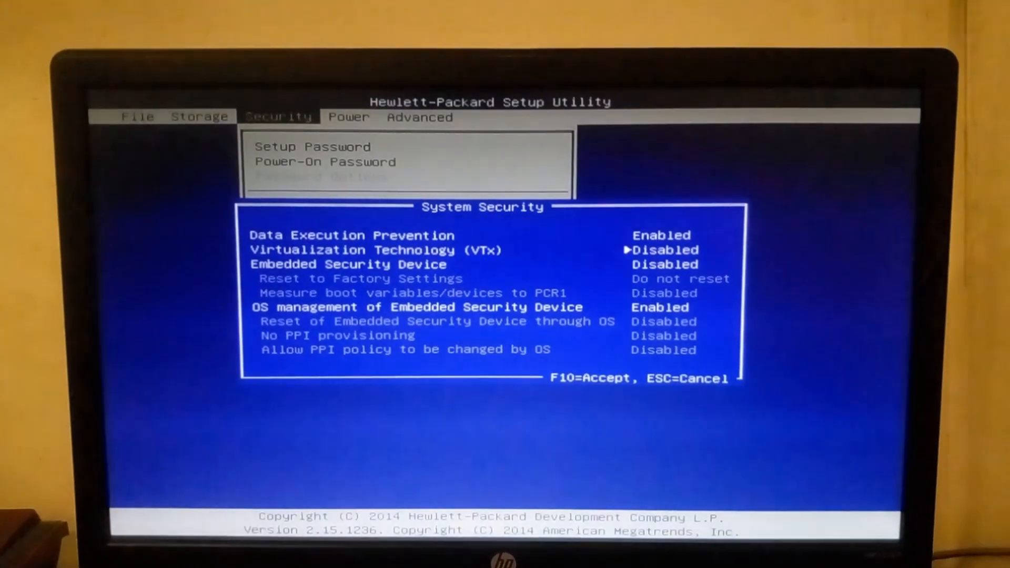
key(Down)
key(Up)
key(Right)
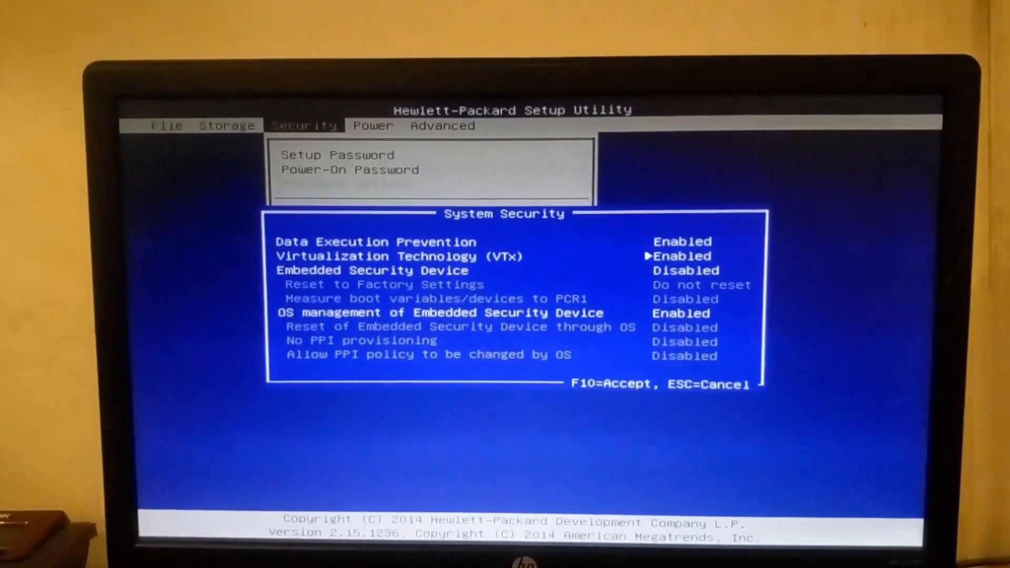
- Accept the System Security change, save the BIOS changes and exit the setup utility
key(Down)
key(Down)
key(Down)
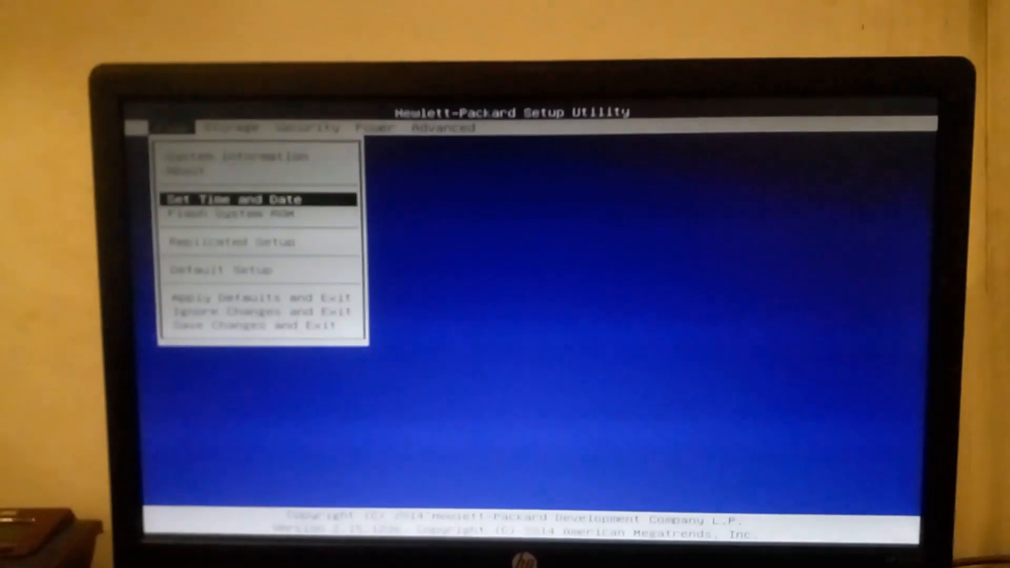
key(Down)
key(Down)
key(Down)
key(Down)
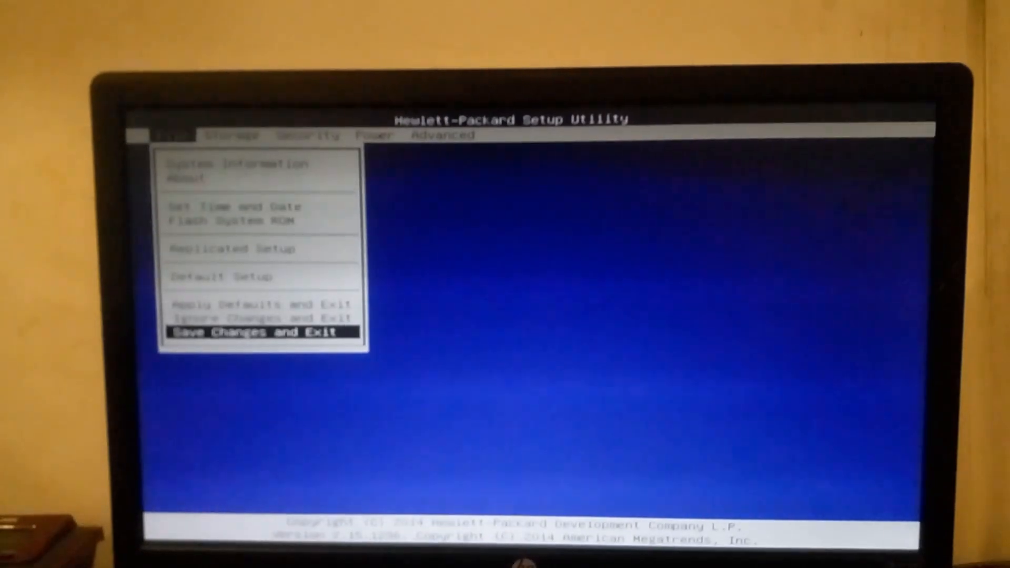
key(Return)
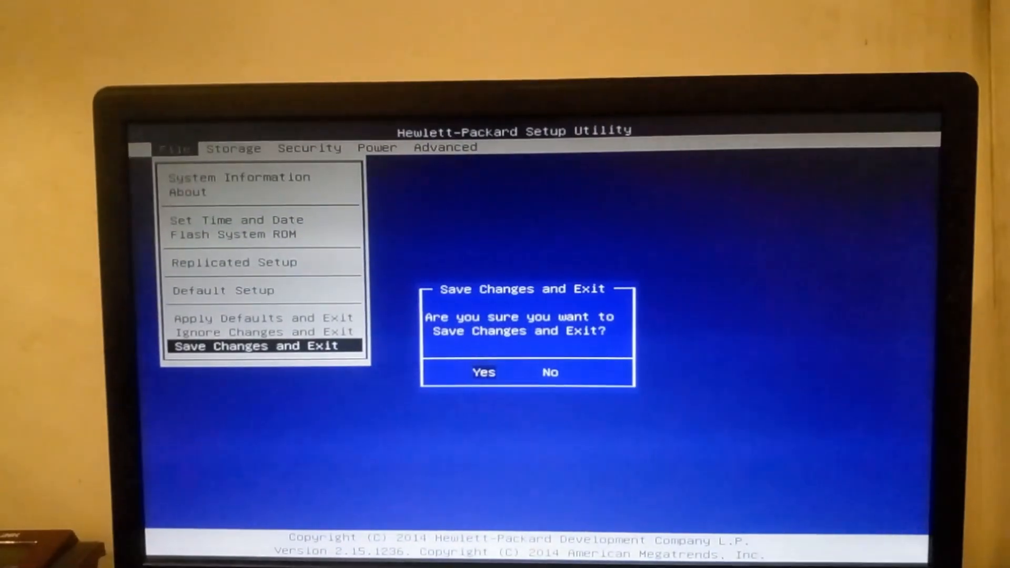
key(Return)
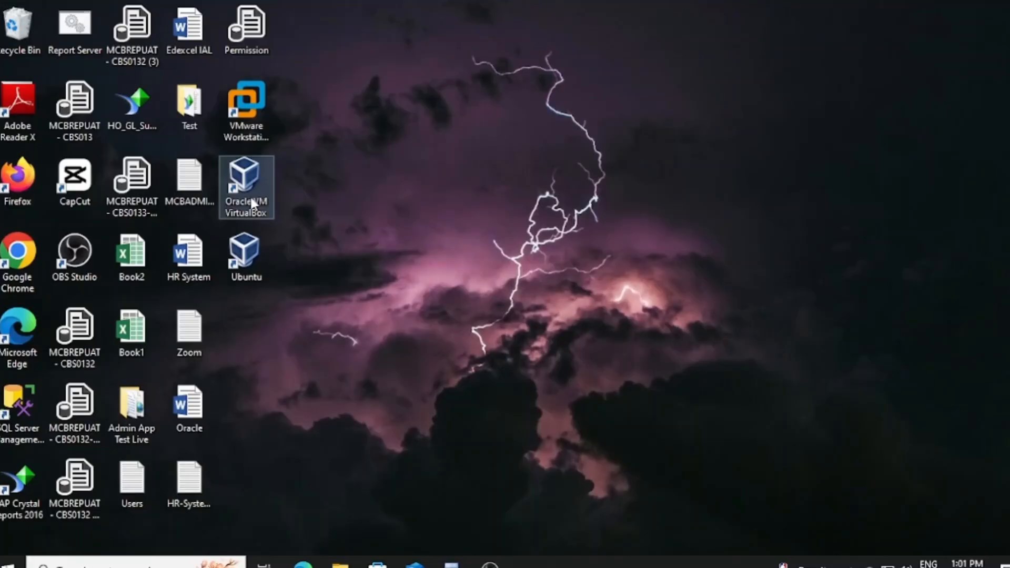
- Launch Oracle VM VirtualBox from the desktop and start the Ubuntu virtual machine
double_click(251, 194)
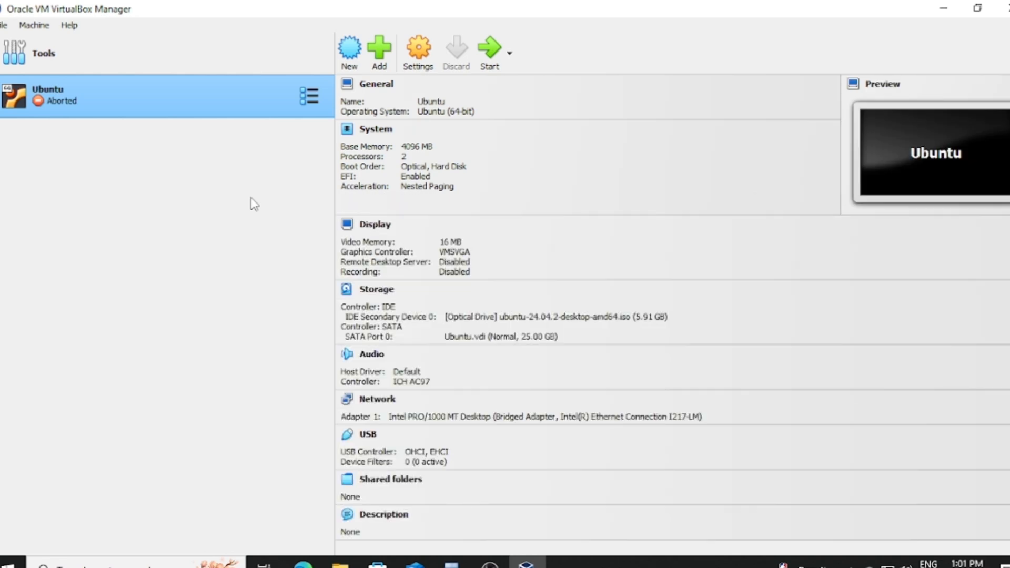
right_click(153, 103)
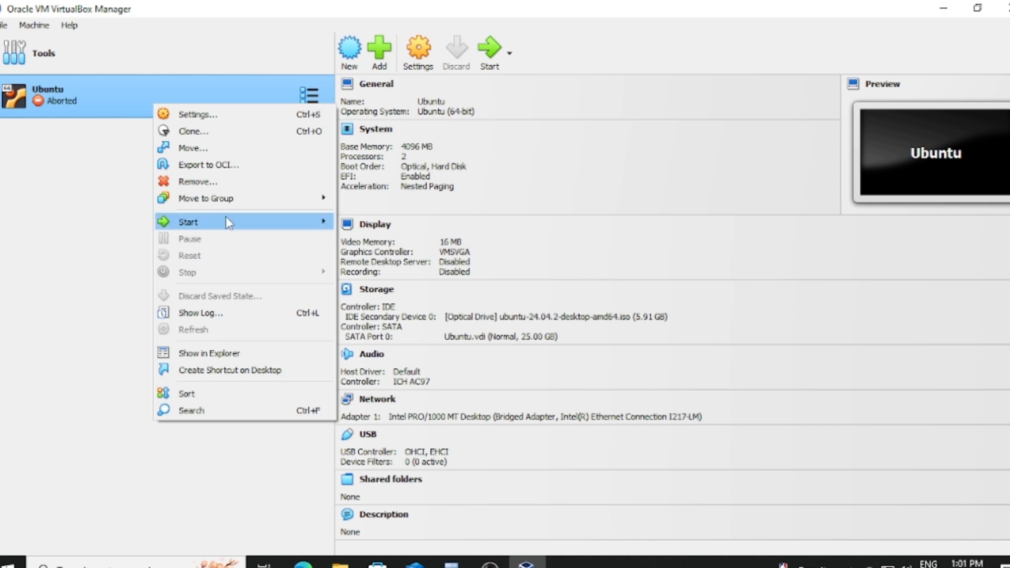
mouse_move(228, 221)
click(415, 223)
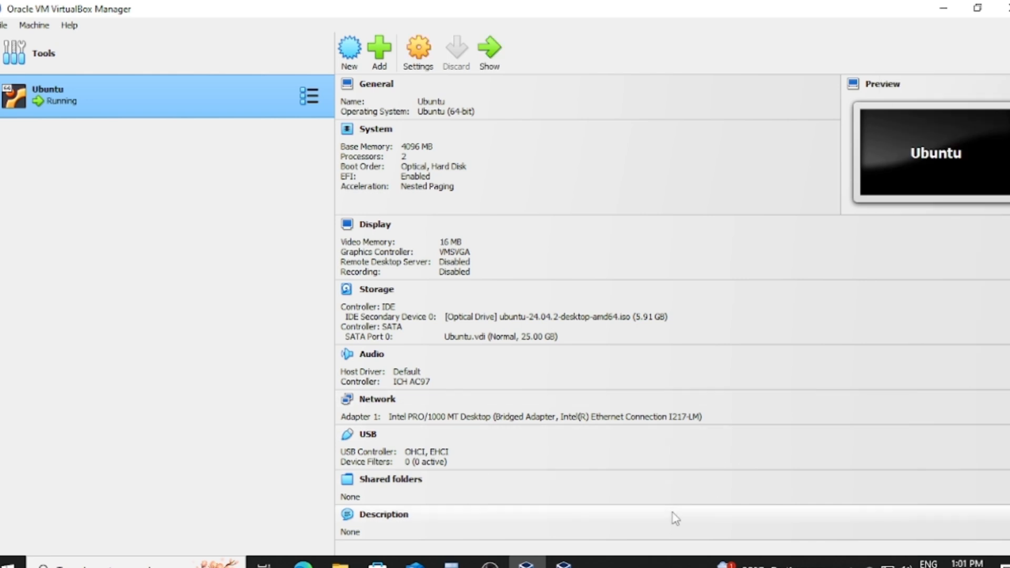
- Bring up the running Ubuntu machine's window and continue booting from the Ubuntu disc image
mouse_move(563, 563)
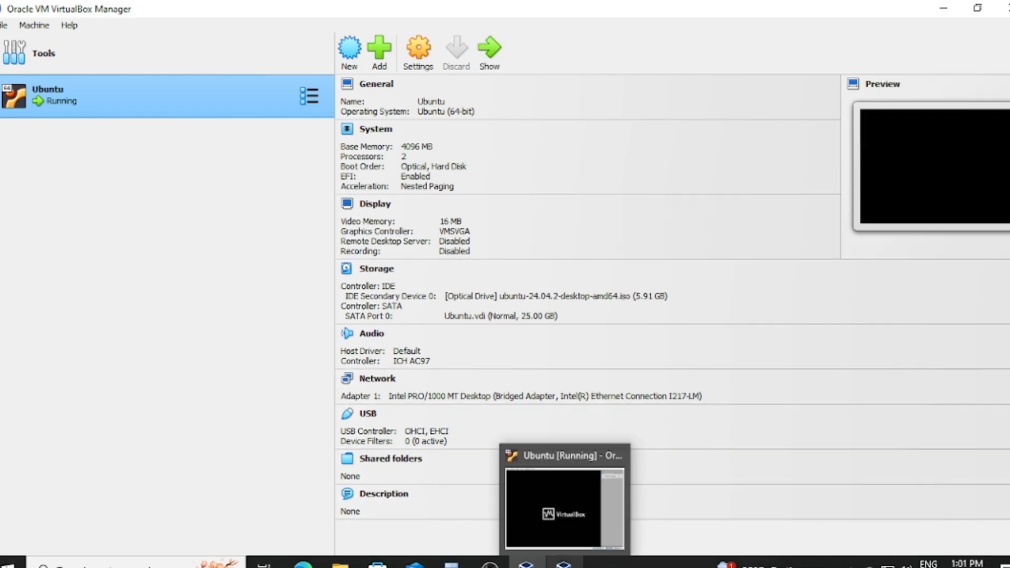
click(566, 529)
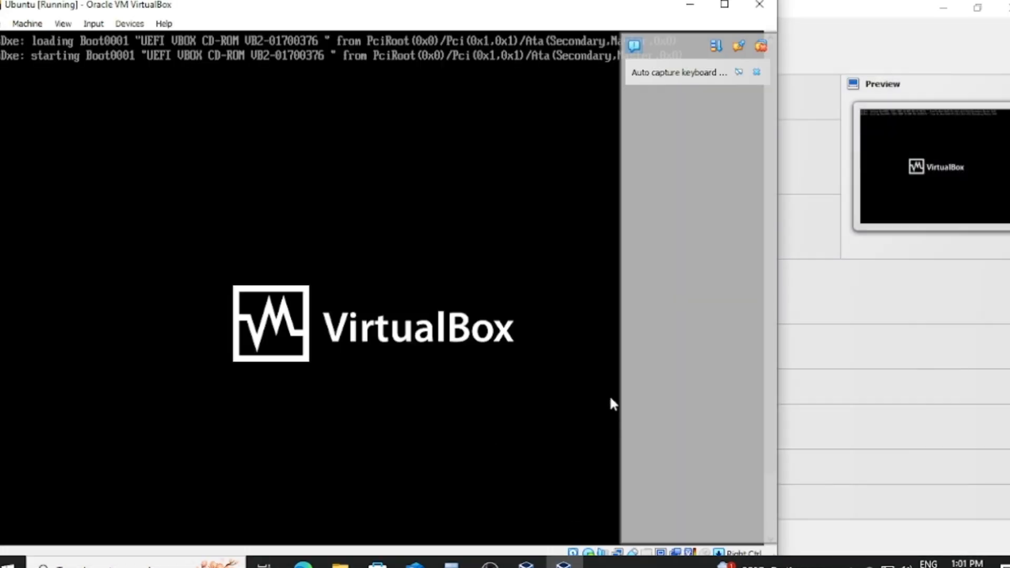
key(Return)
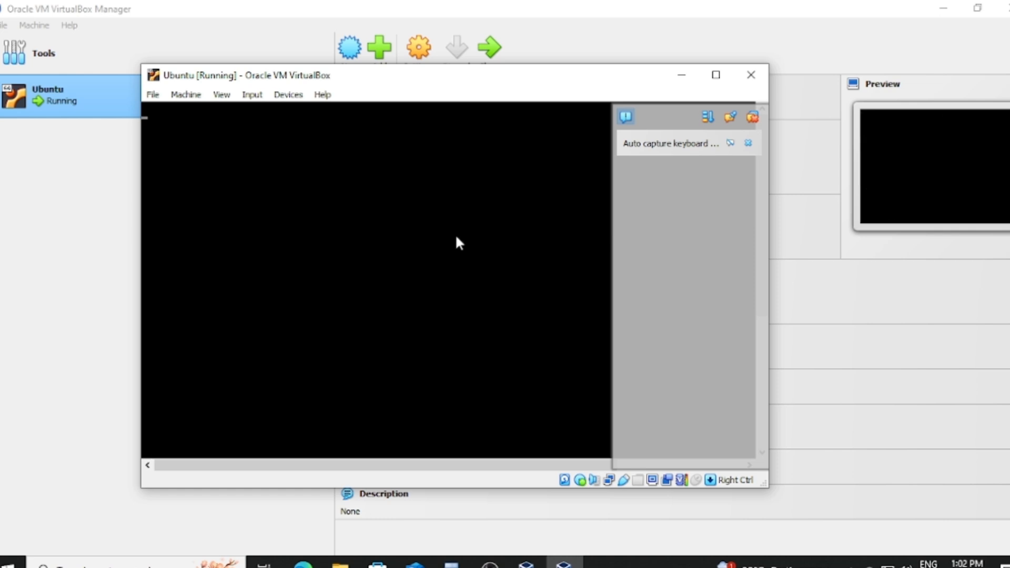
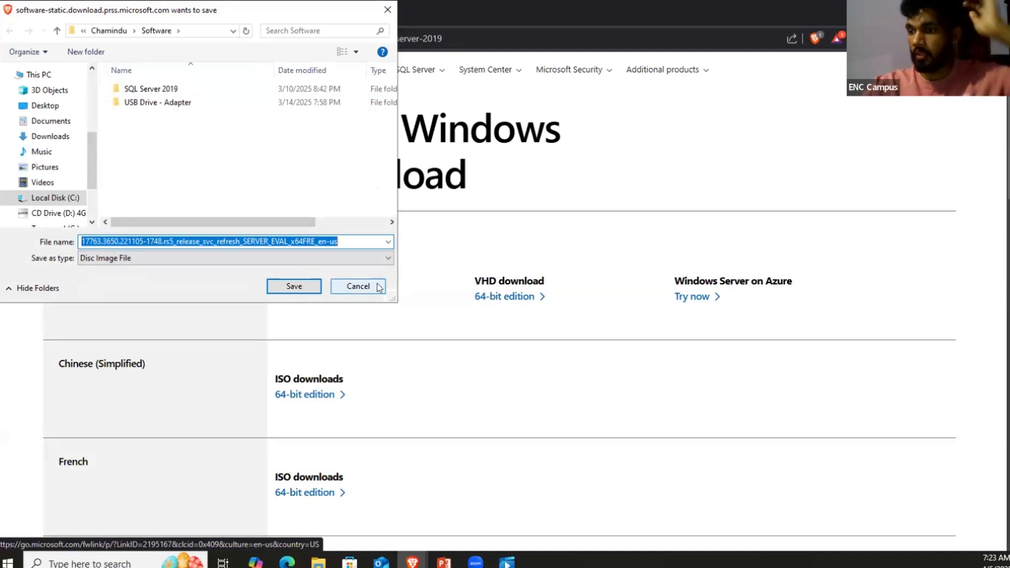
- Cancel saving the Windows Server disc image, switch to VirtualBox and begin a new virtual machine named "Windows sever"
click(379, 287)
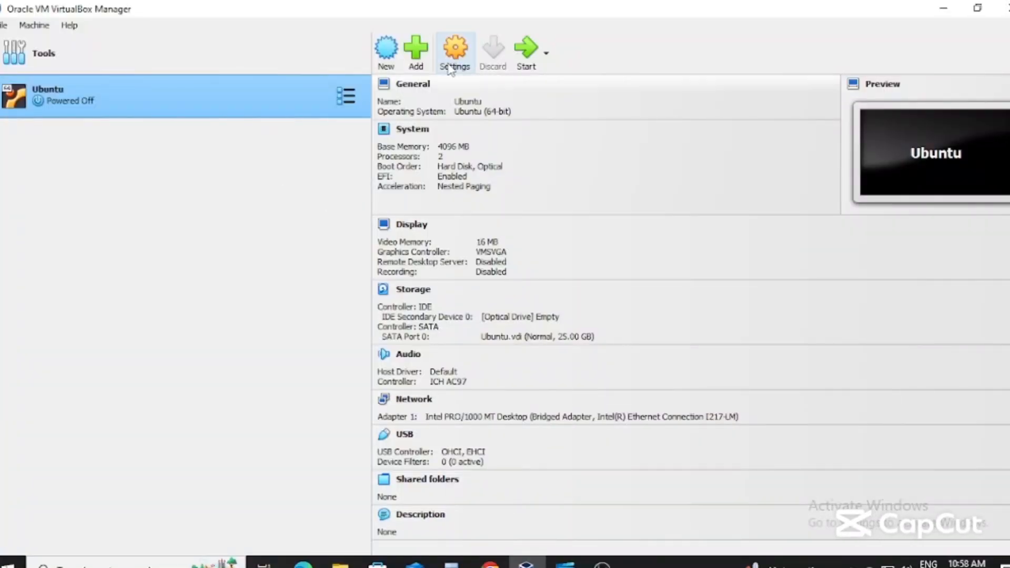
click(386, 63)
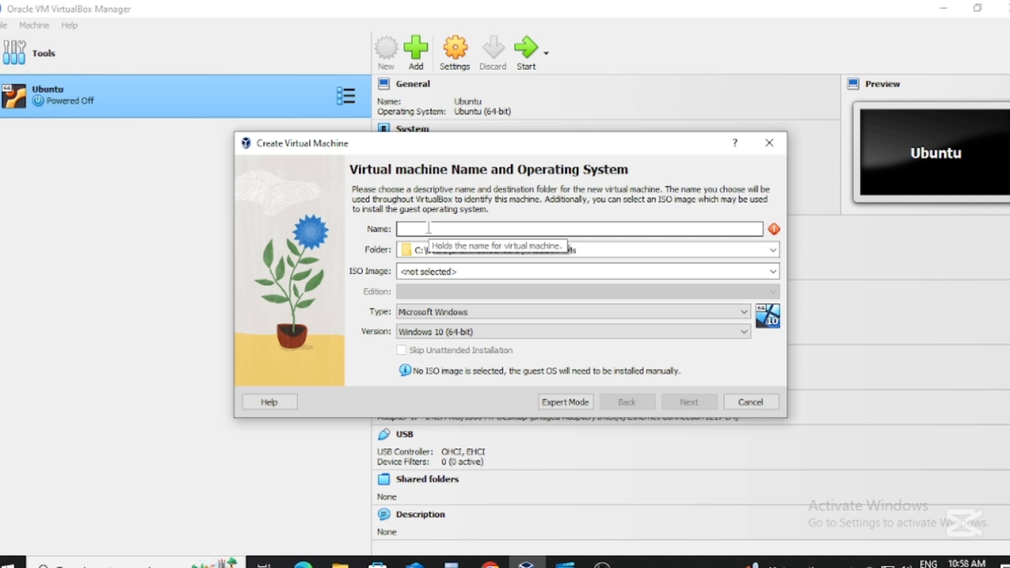
text(Wind)
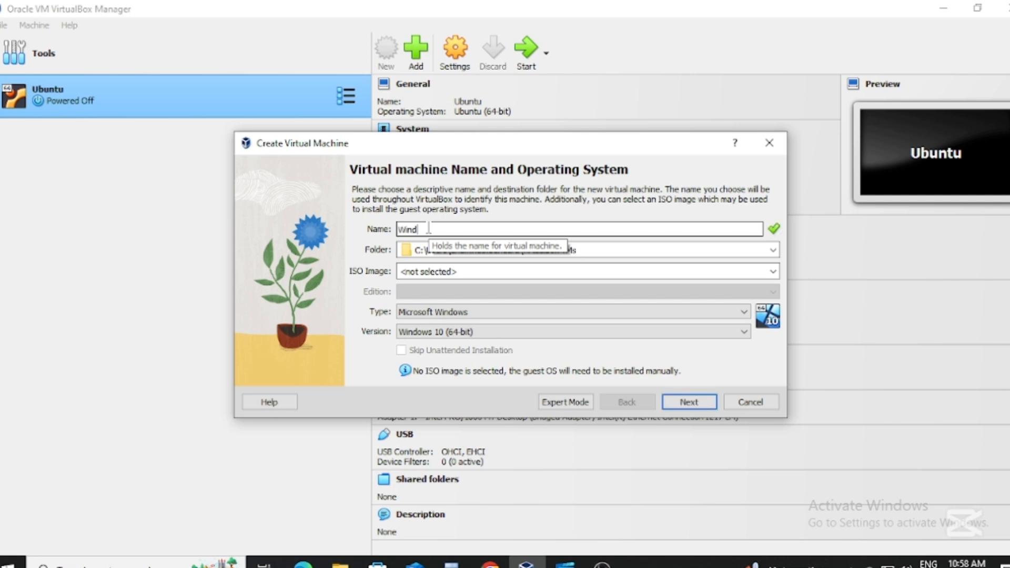
text(ows sever)
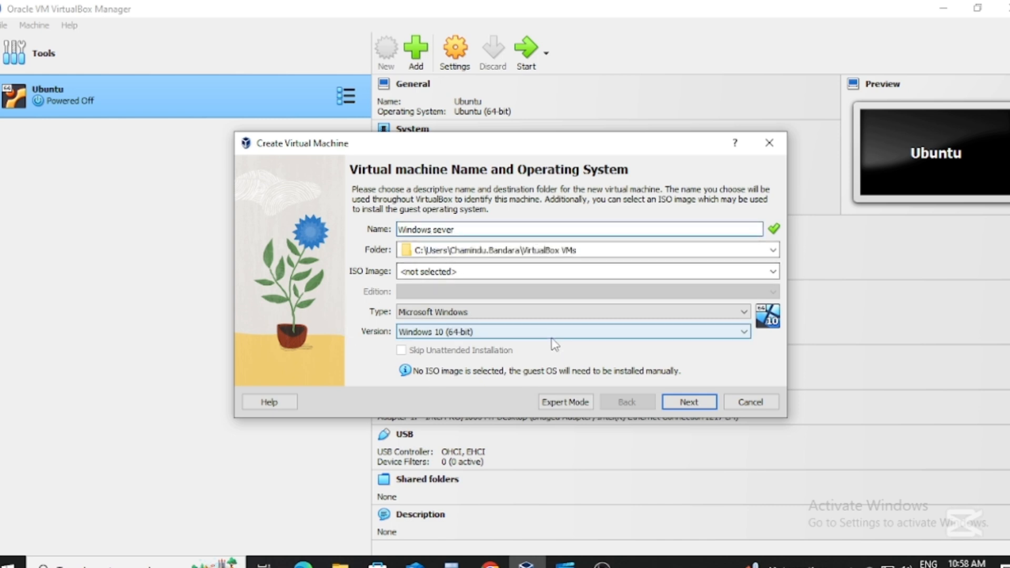
- Browse for another machine folder and open the owner's personal folder on Local Disk (E:)
click(772, 250)
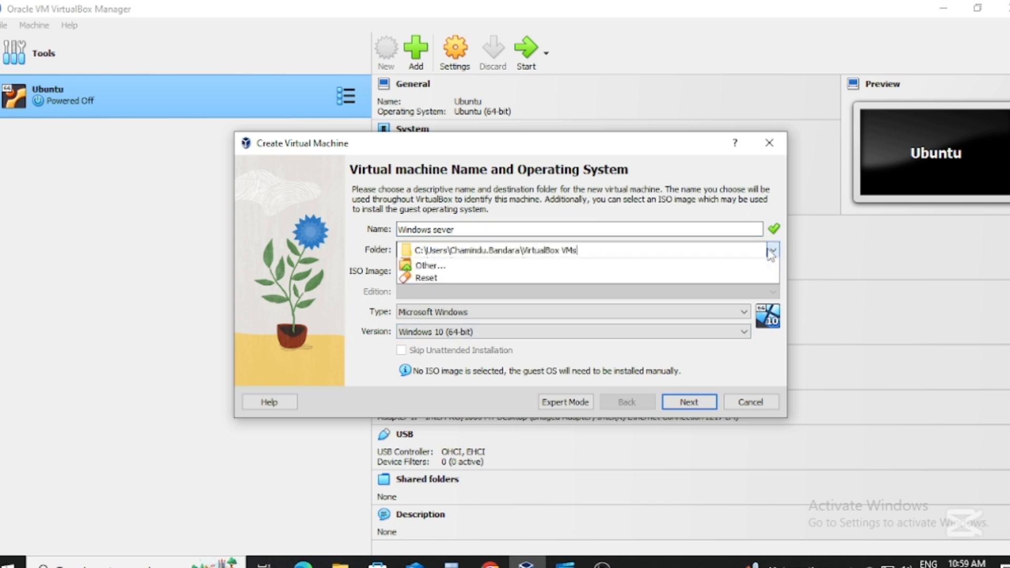
click(648, 276)
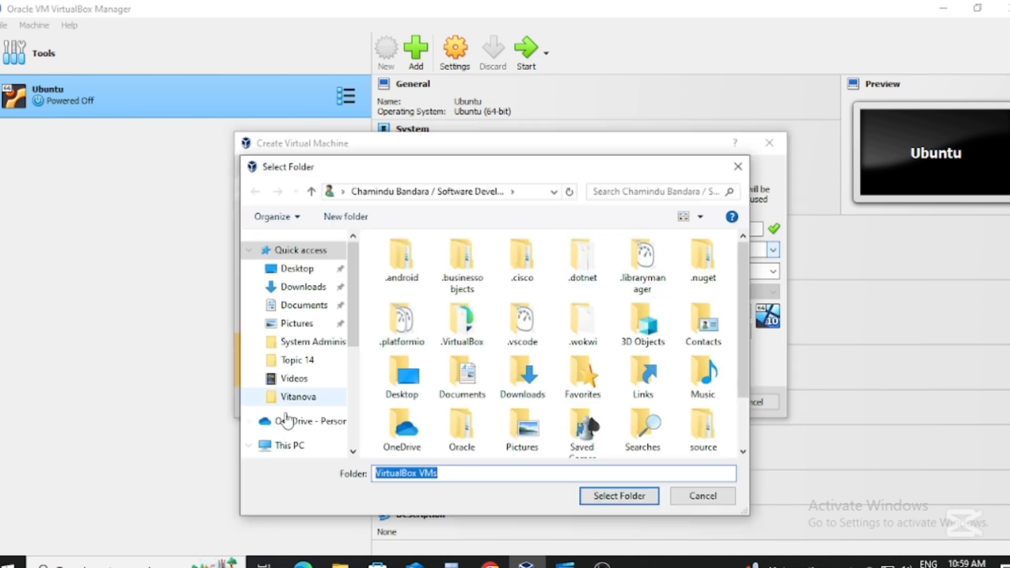
click(291, 446)
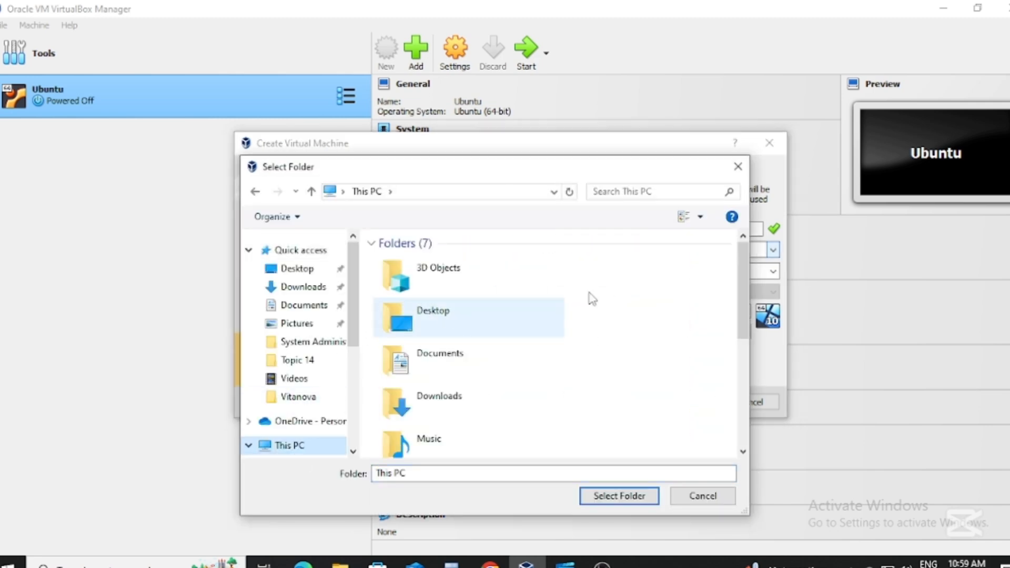
drag(741, 307, 735, 419)
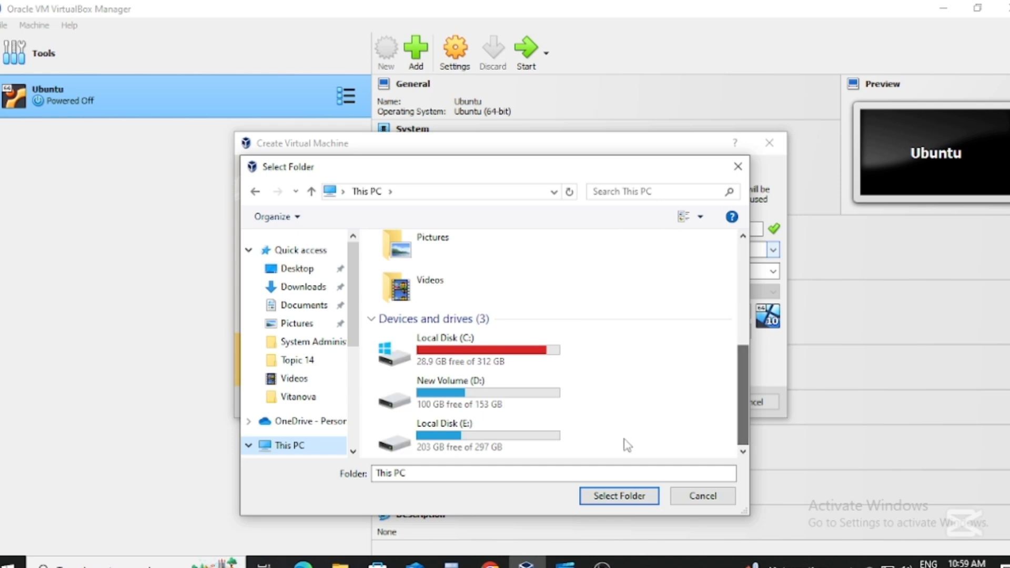
double_click(516, 444)
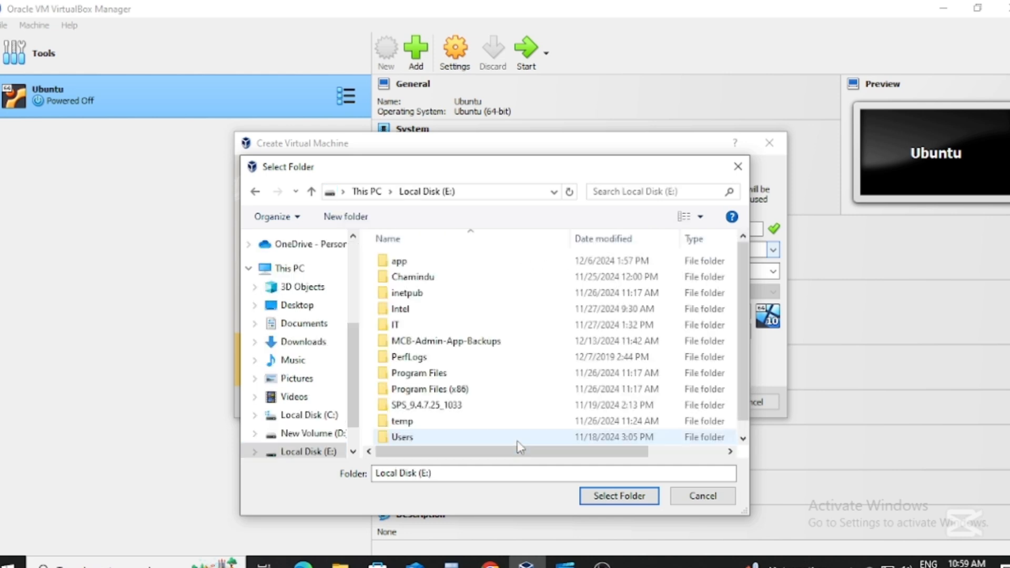
double_click(483, 277)
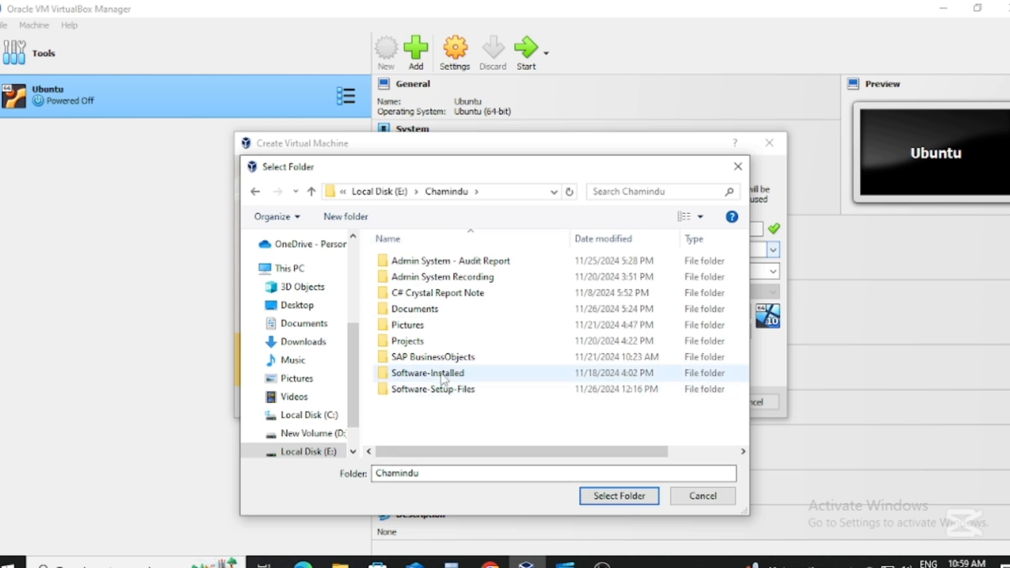
- Create a folder named "Windows Server VM", choose it as the new machine's location and continue to the hardware settings
click(345, 216)
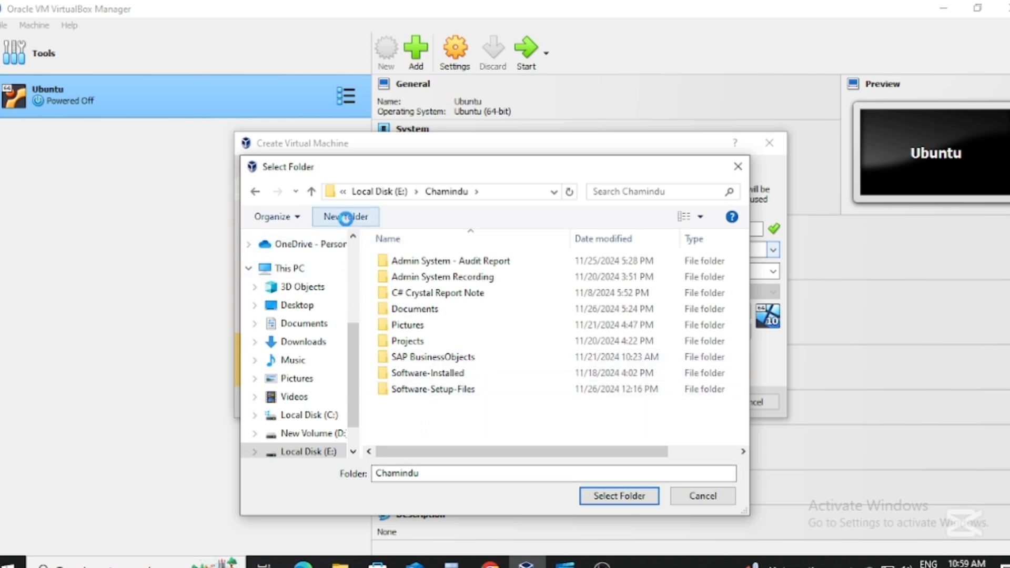
text(Wind)
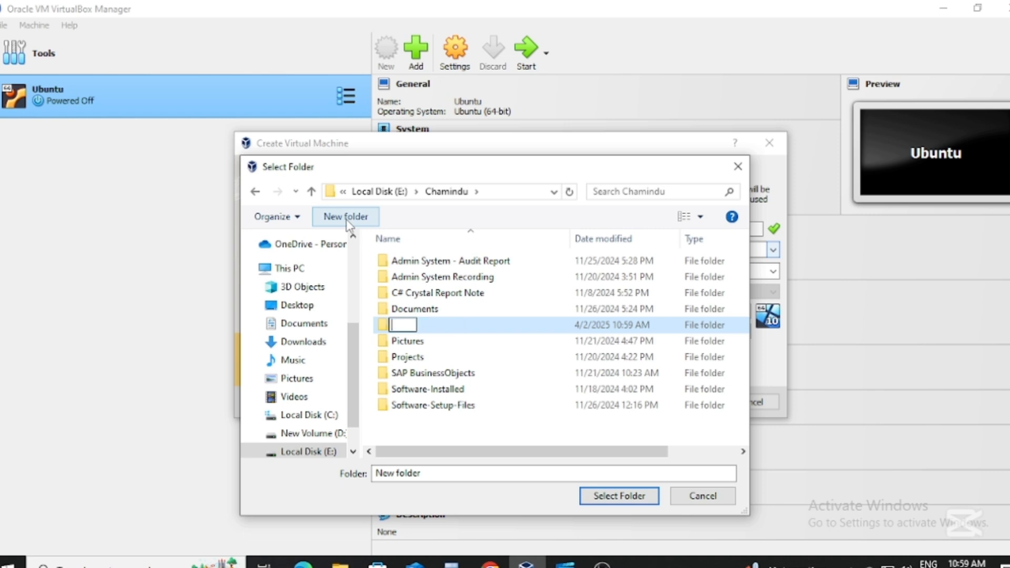
text(ows )
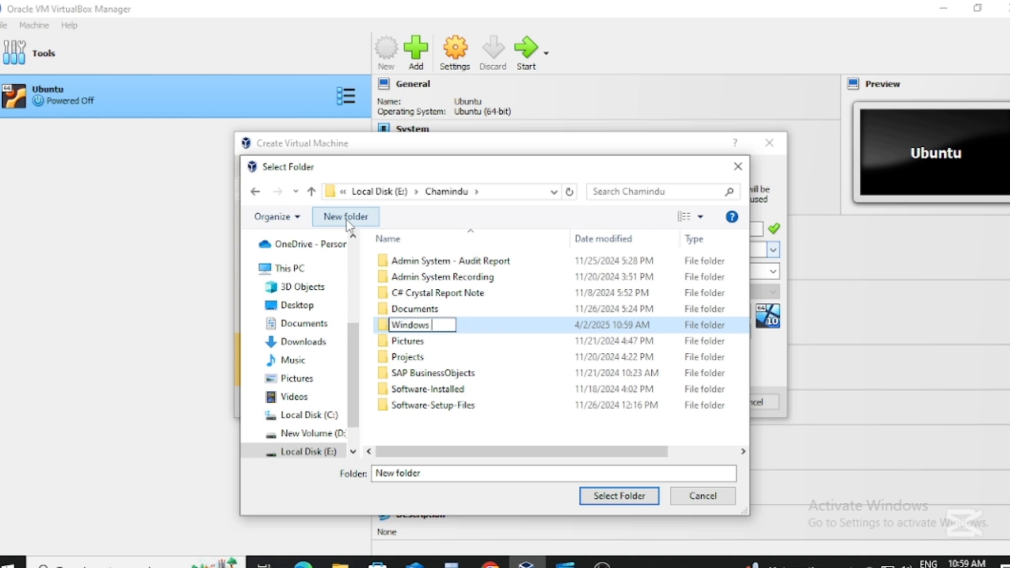
text(Serve)
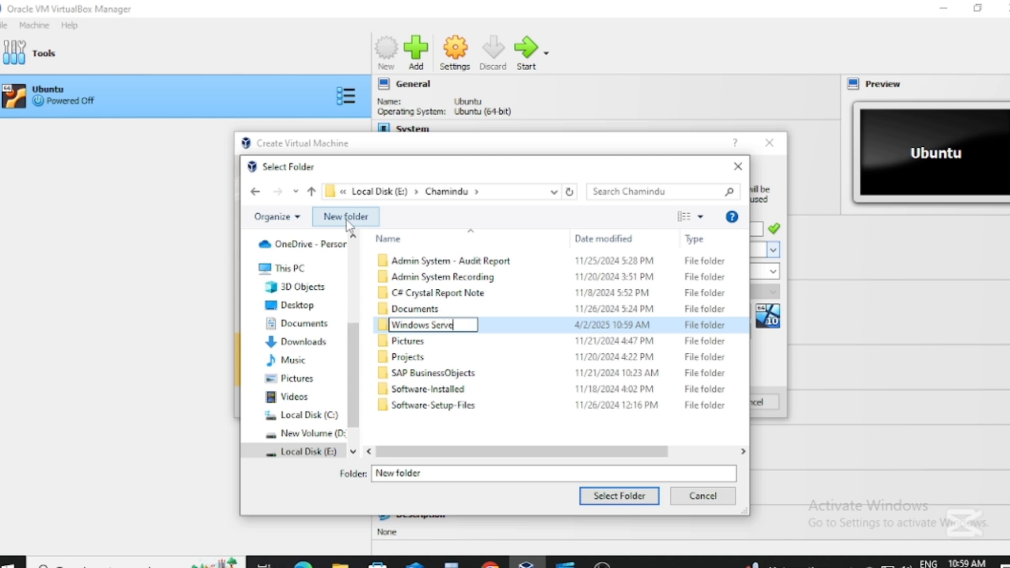
text(r VM)
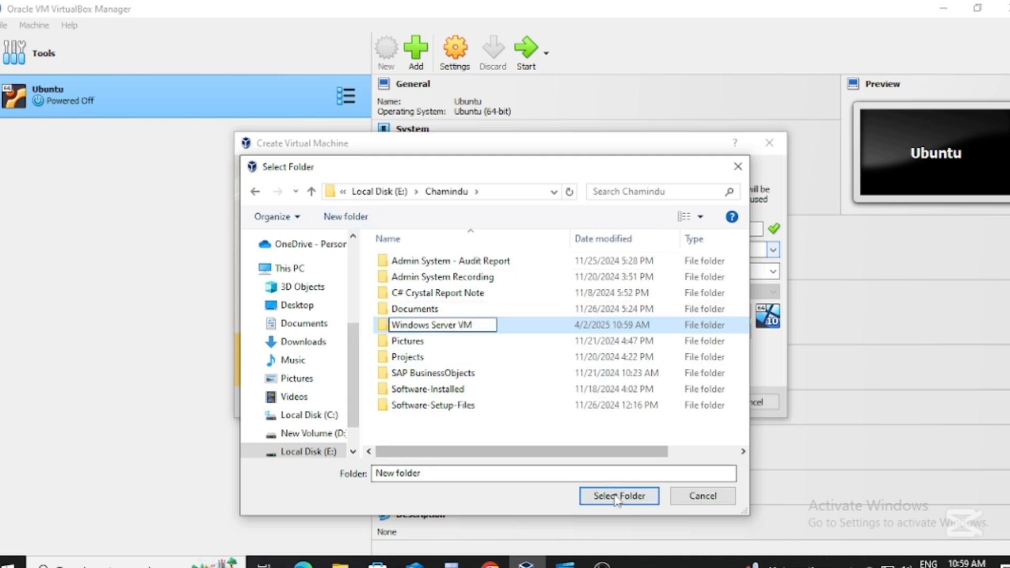
key(Return)
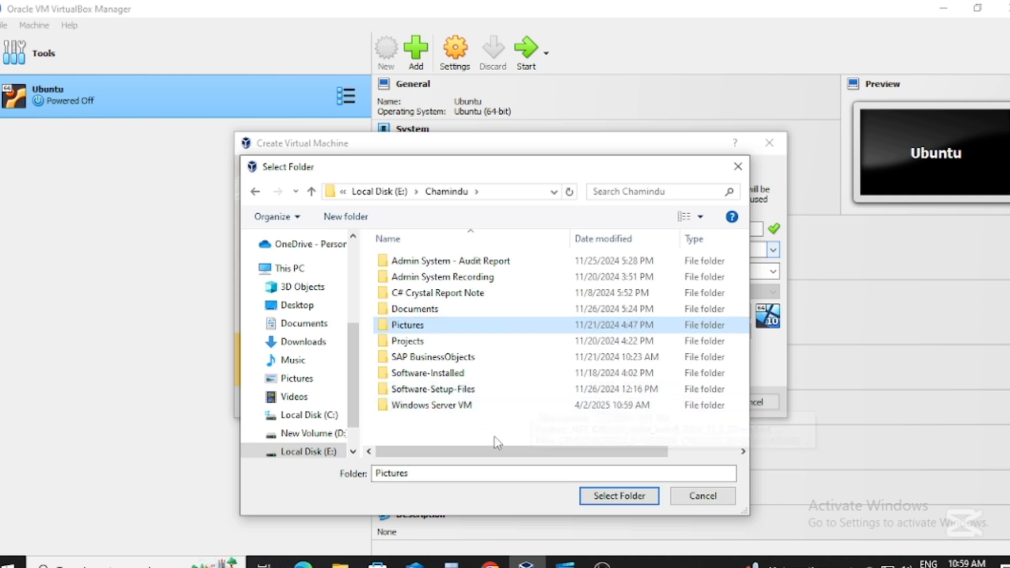
click(469, 407)
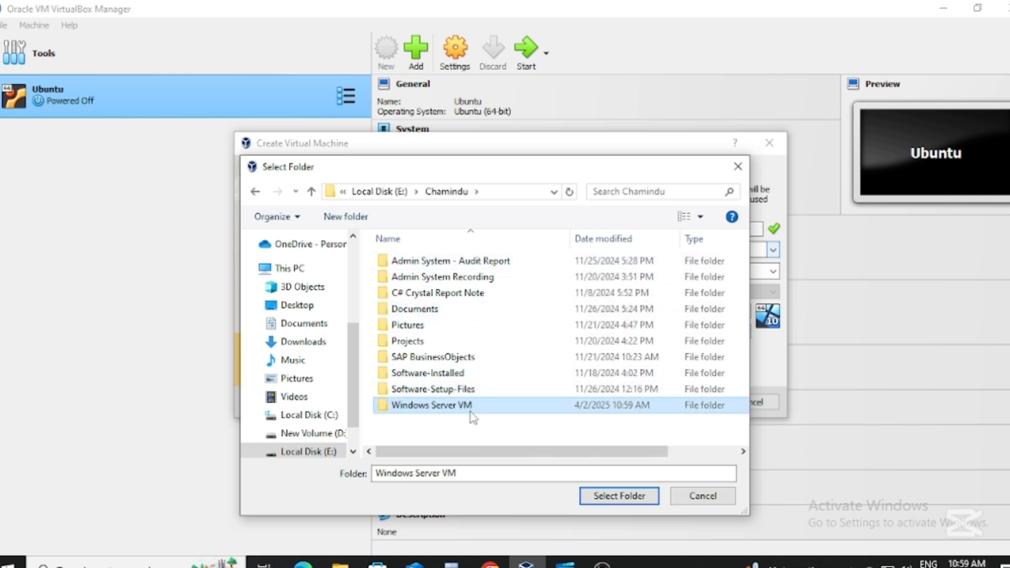
click(597, 499)
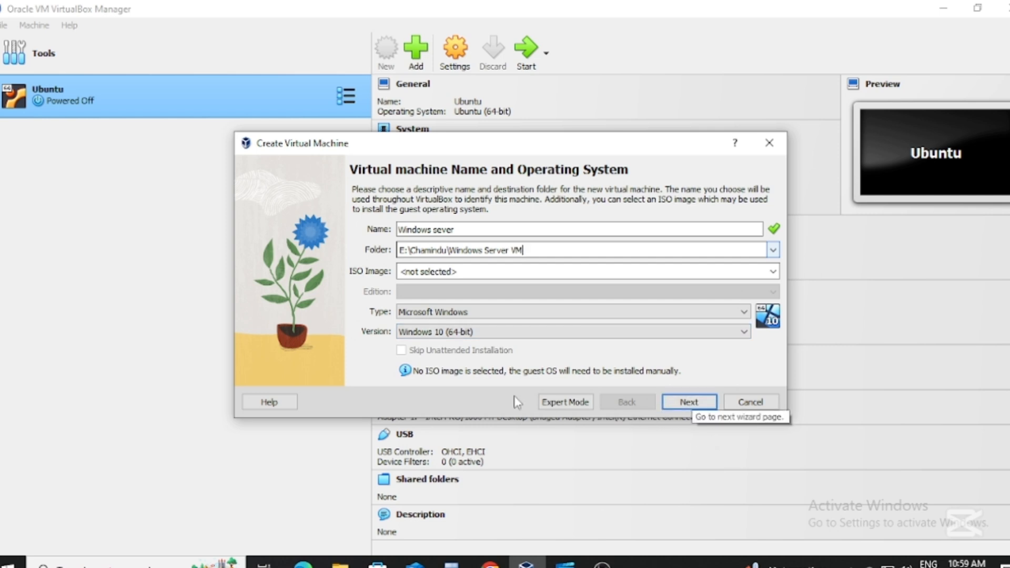
click(680, 407)
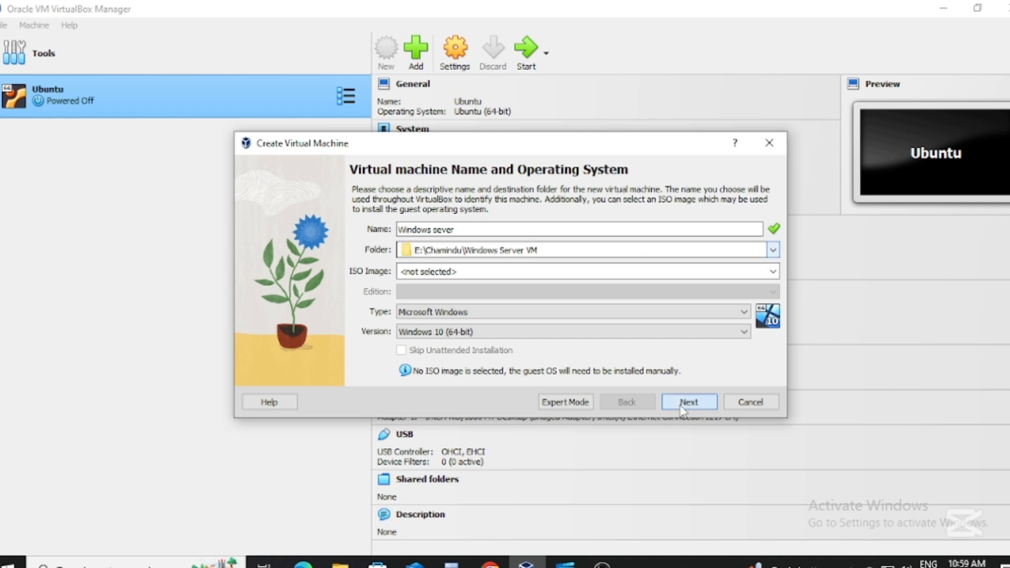
click(682, 408)
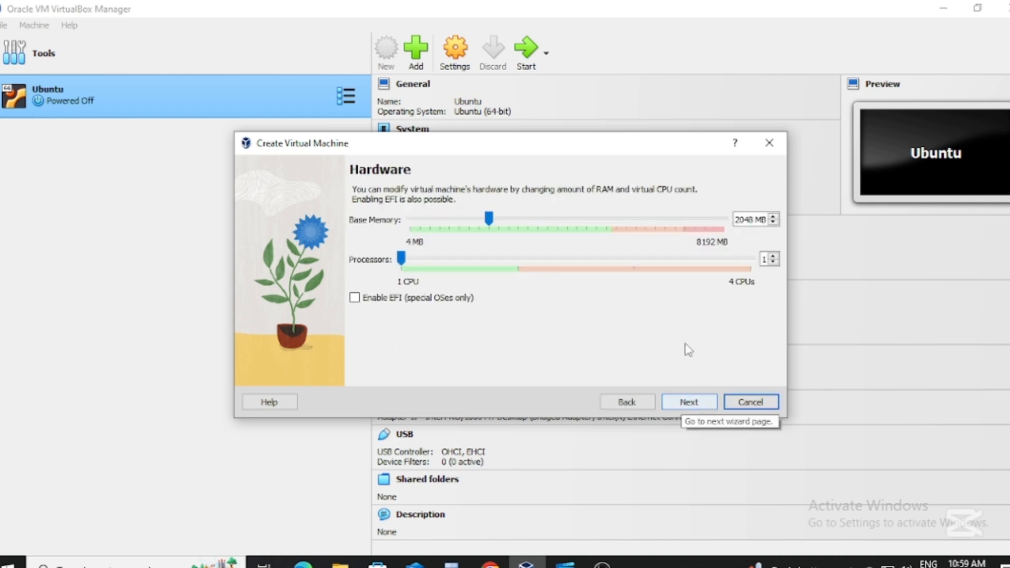
- Give the new machine 4096 MB of base memory and 2 processors, and enable EFI
click(556, 224)
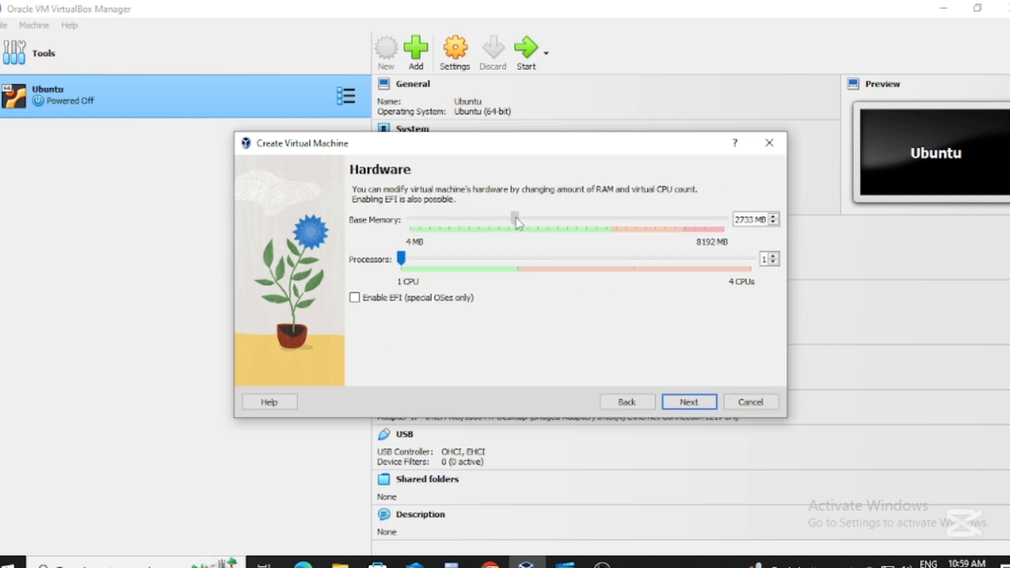
mouse_move(555, 223)
mouse_down()
mouse_move(580, 226)
mouse_move(570, 230)
mouse_up()
click(773, 257)
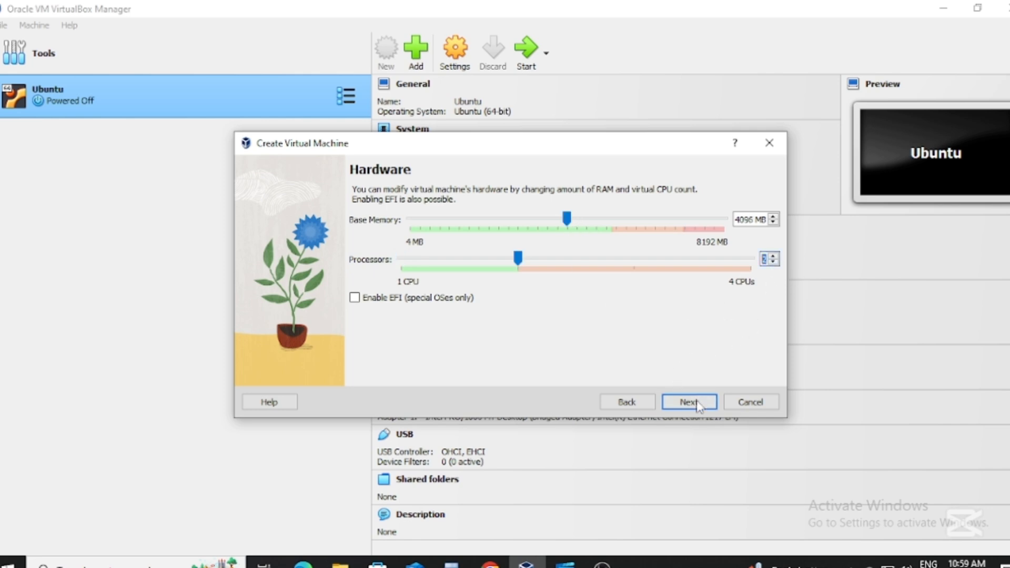
click(355, 297)
click(682, 403)
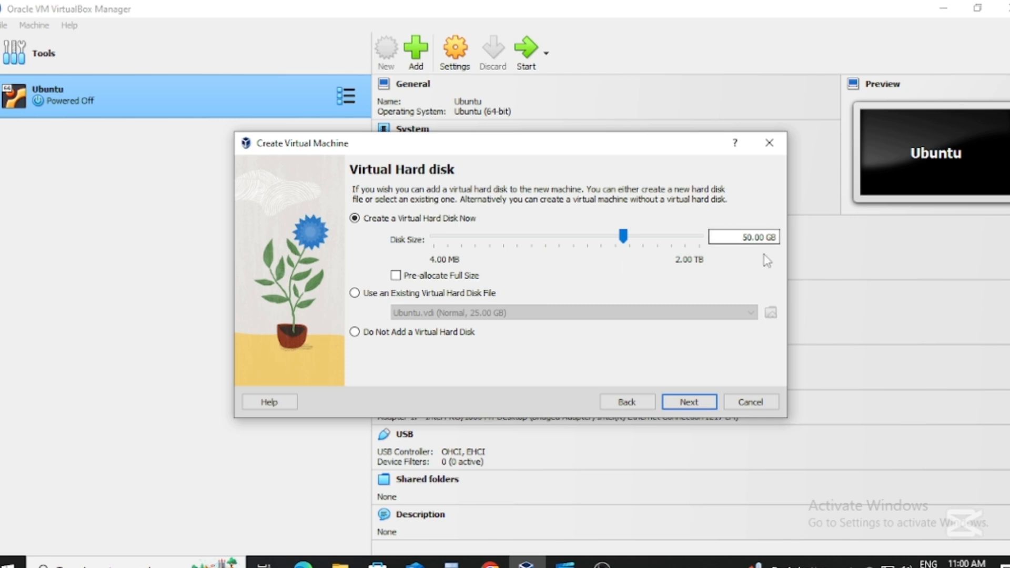
- Set a new 100 GB virtual hard disk with its full size pre-allocated and finish creating the machine
click(748, 237)
key(BackSpace)
text(10)
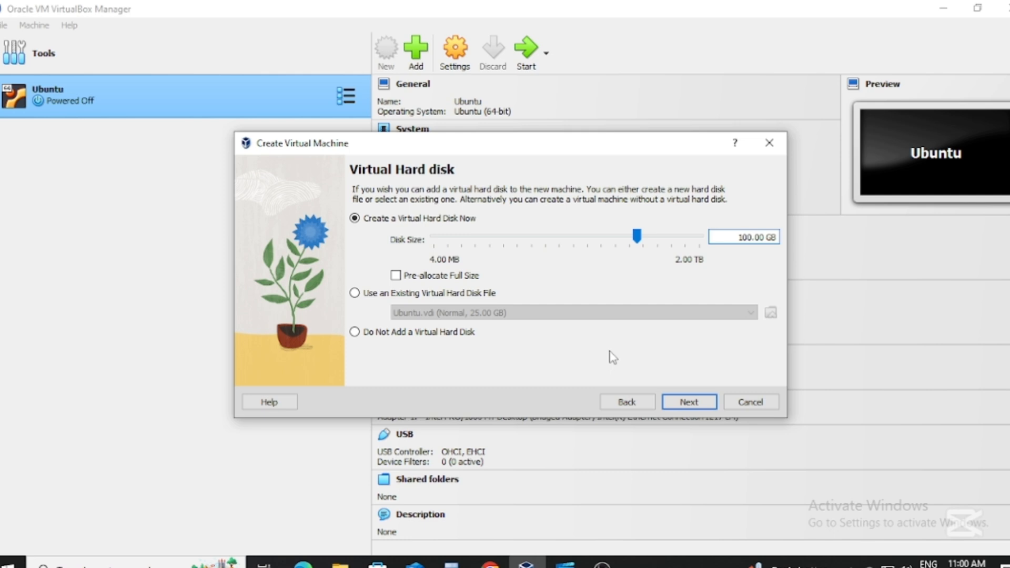
click(395, 276)
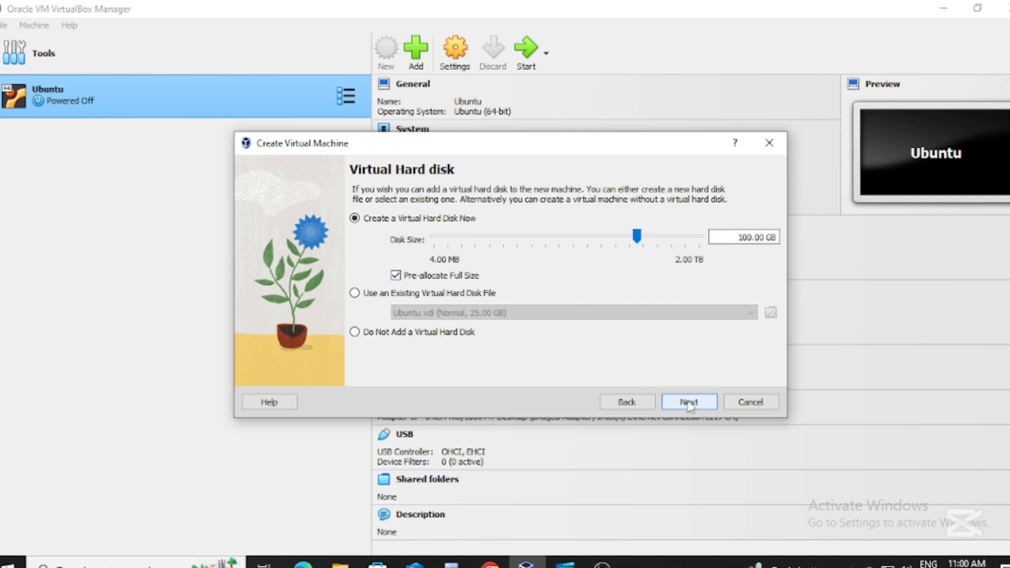
click(689, 403)
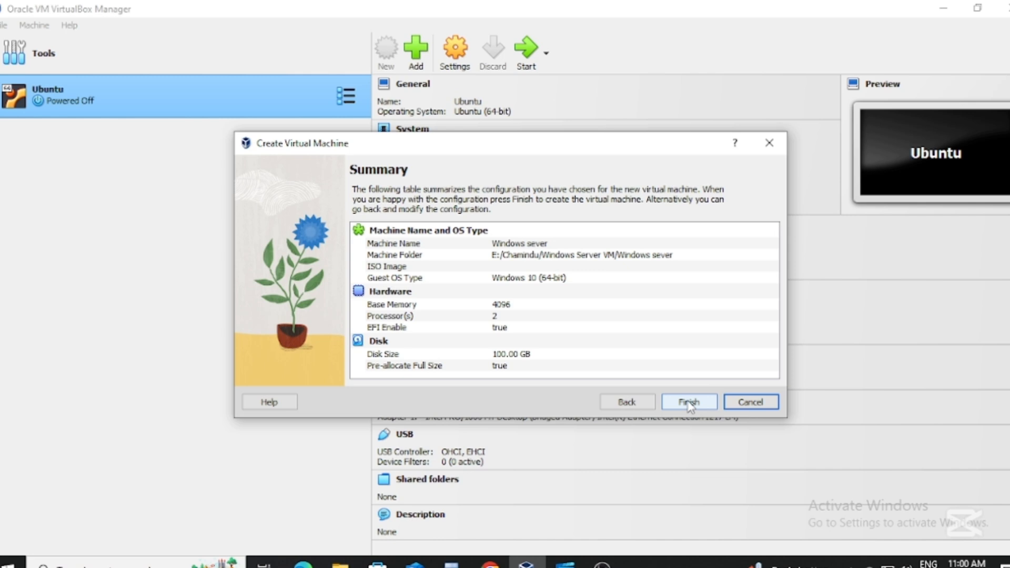
click(689, 402)
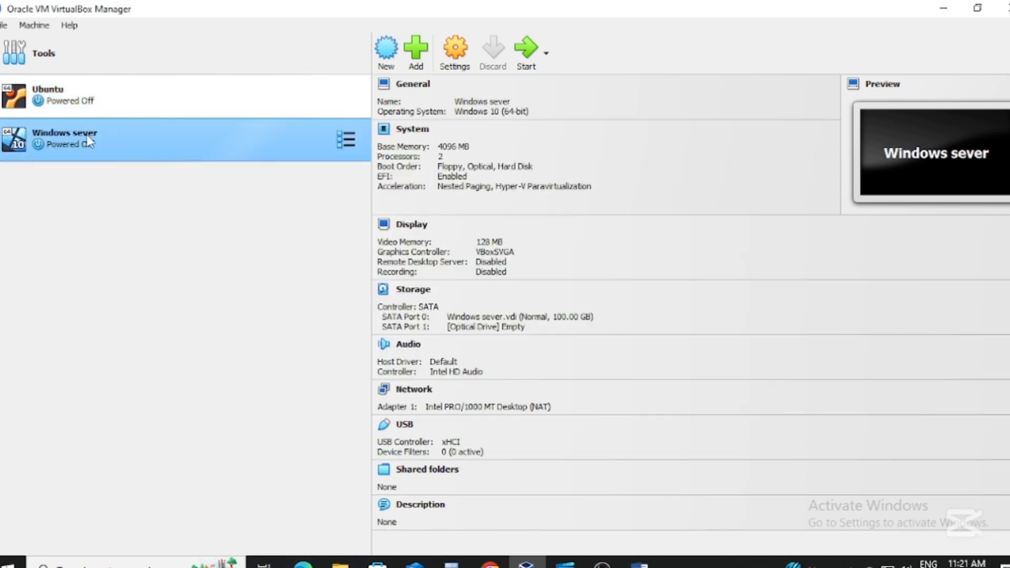
- Open the "Windows sever" machine's settings and set both the shared clipboard and drag and drop to Bidirectional
right_click(83, 139)
click(115, 150)
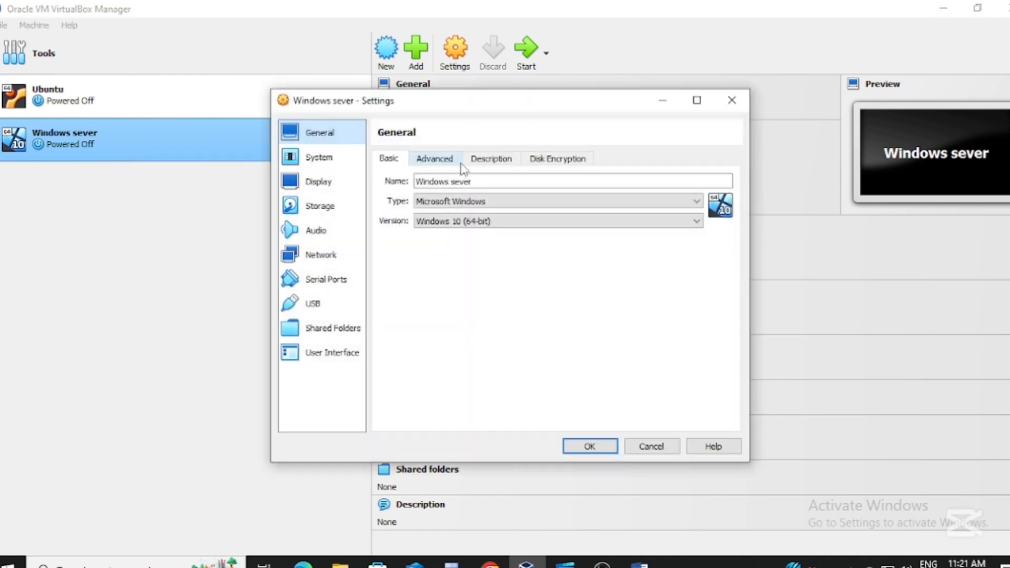
click(437, 160)
click(482, 203)
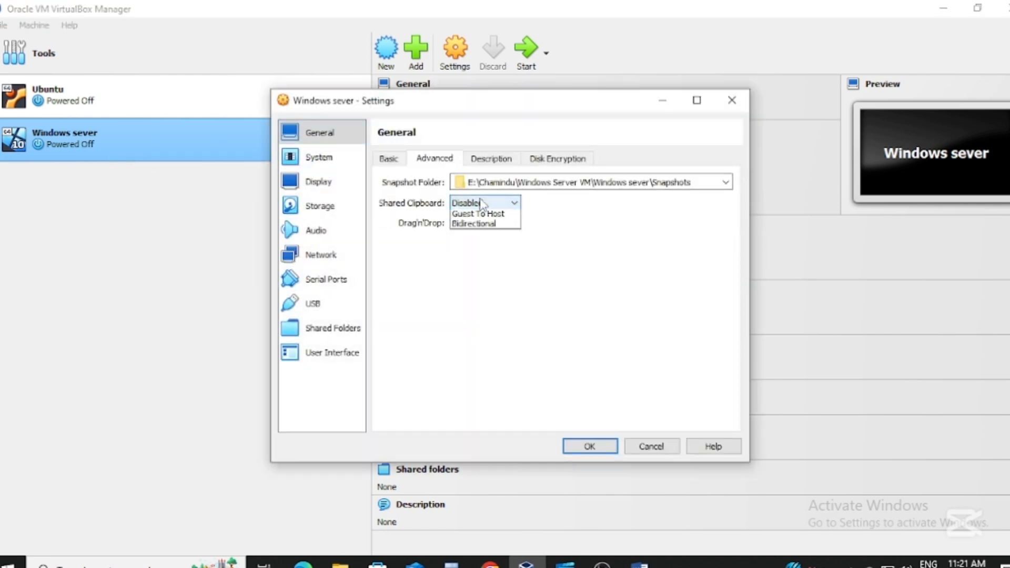
click(479, 245)
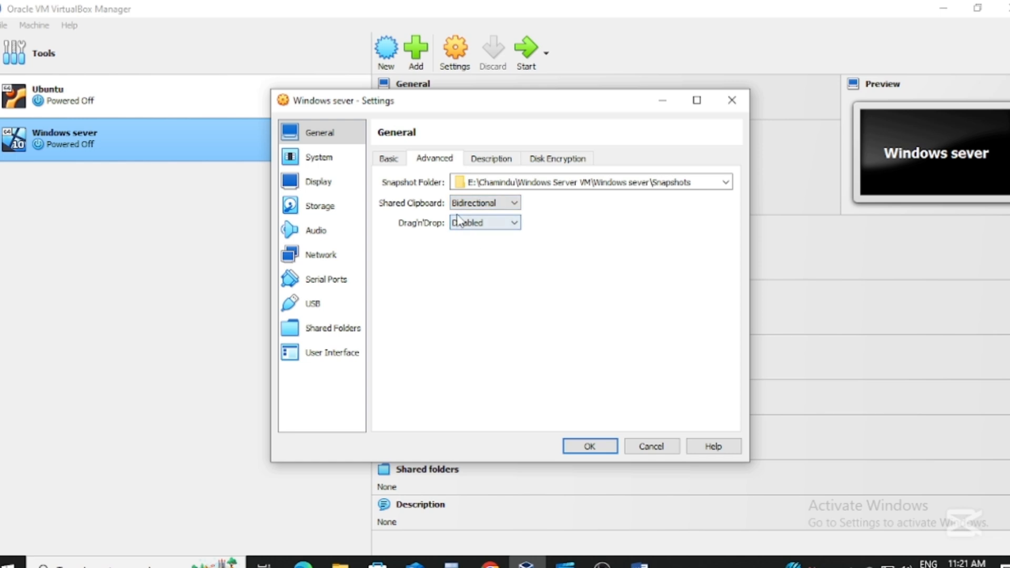
click(459, 224)
click(459, 266)
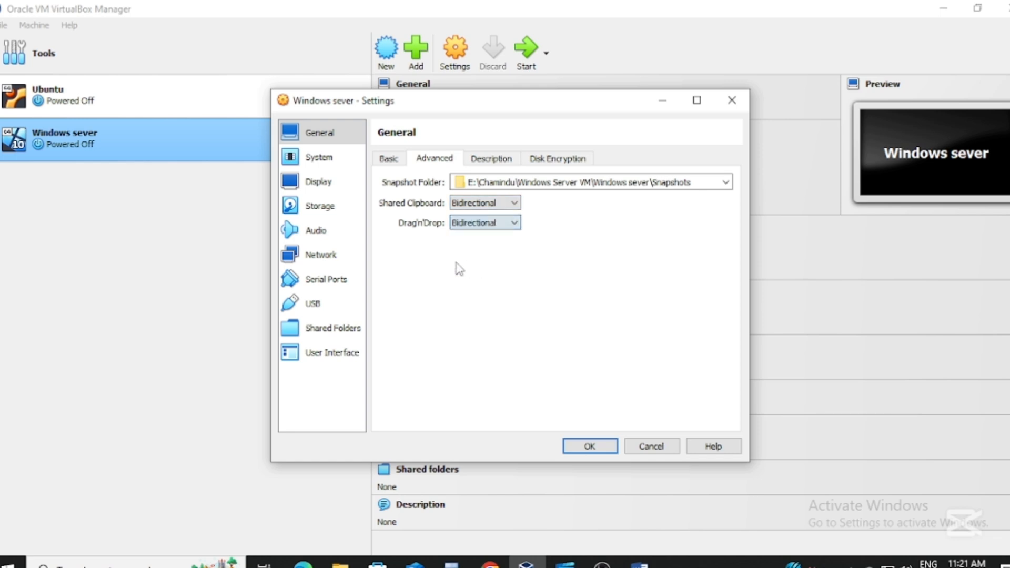
- Disable Floppy in the boot order, move it below Hard Disk, and review the processor and acceleration settings
click(315, 161)
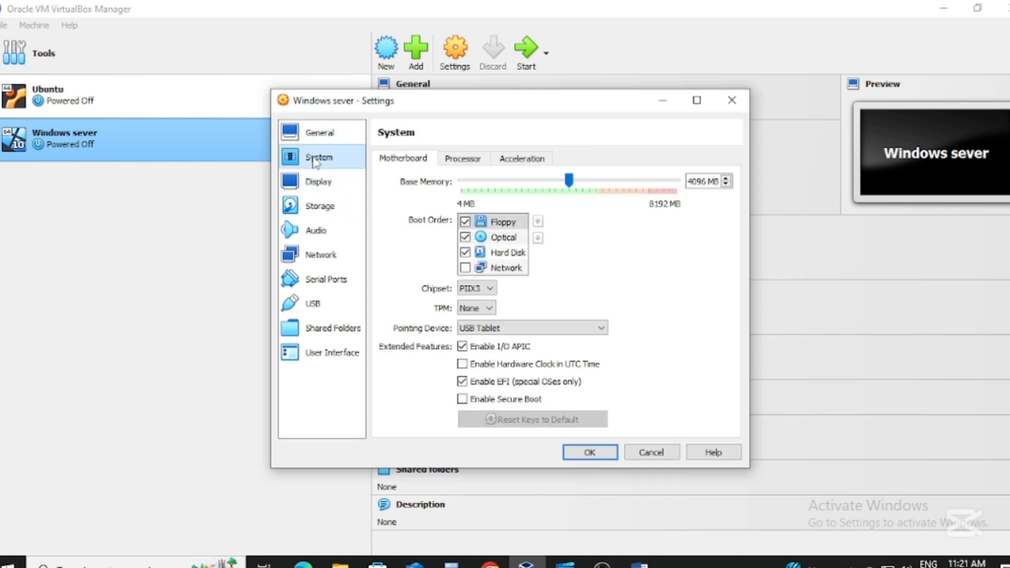
click(465, 221)
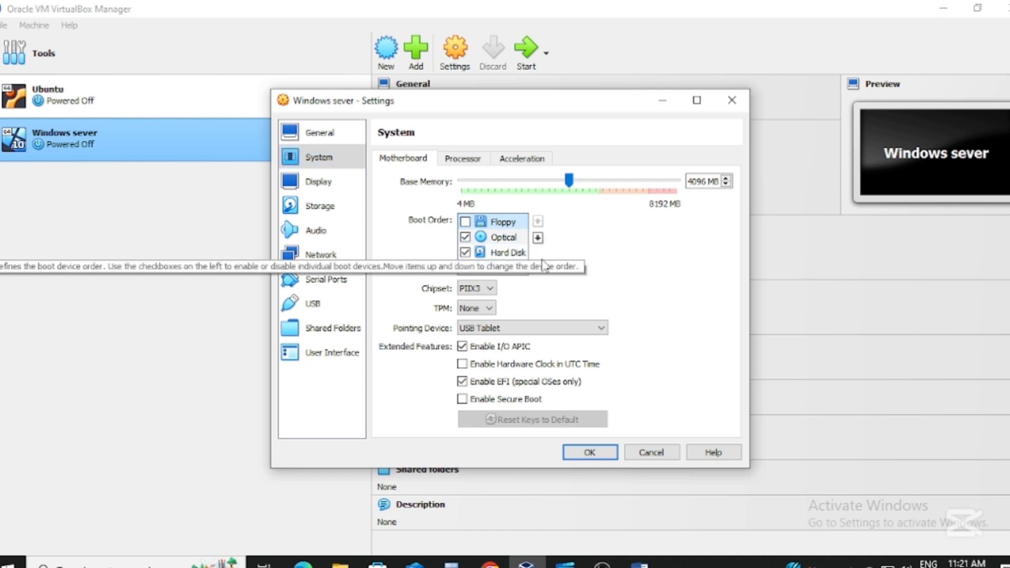
click(537, 237)
click(537, 237)
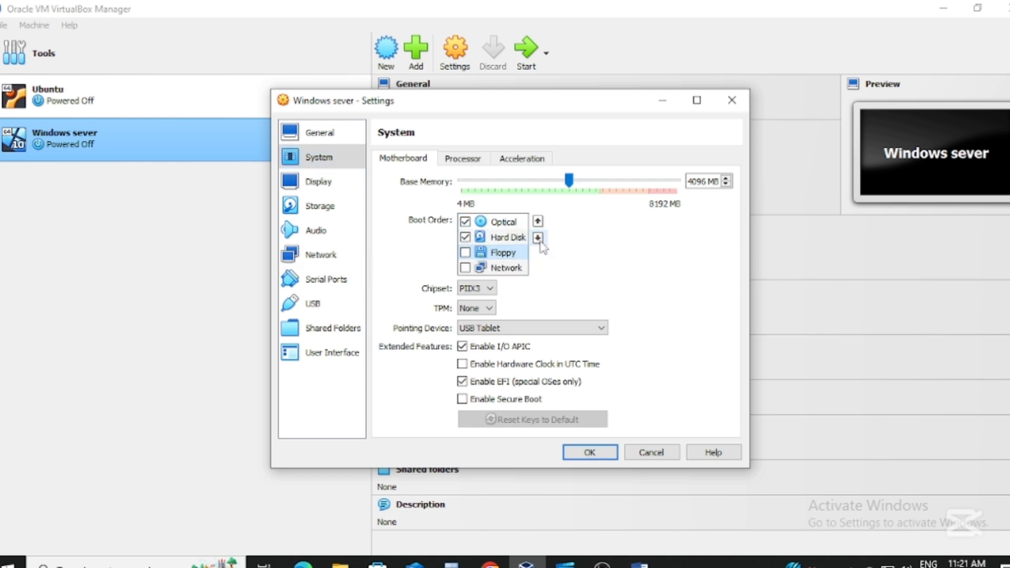
click(463, 159)
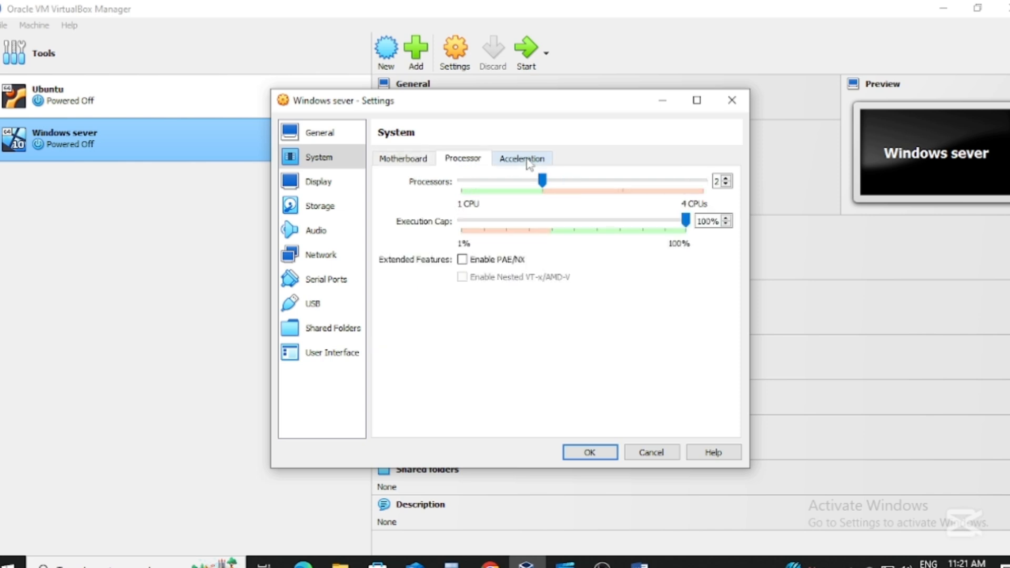
click(530, 164)
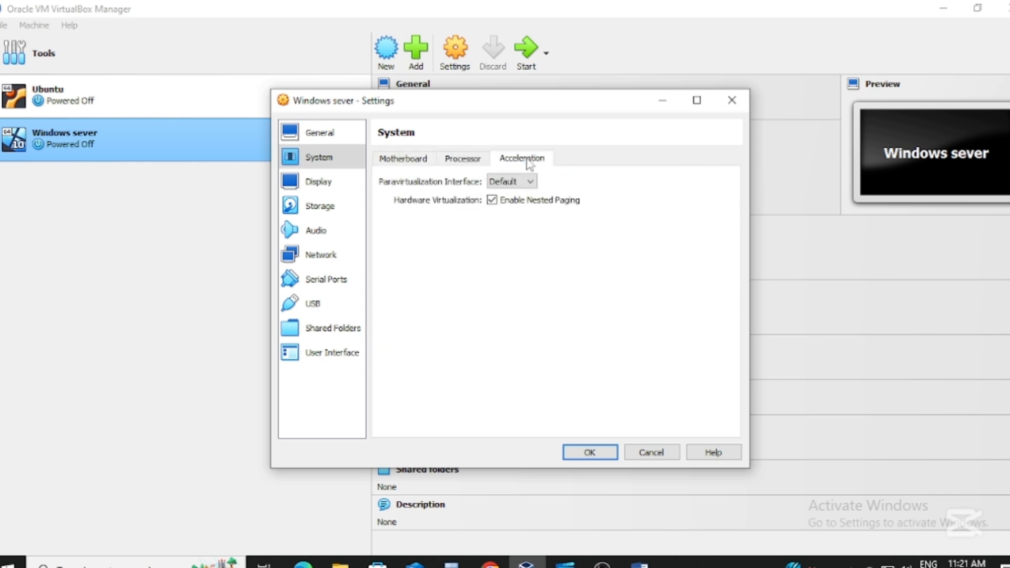
- Load the disc image Win_Server_STD_and_datacenter_2019_64Bit_English_MSDN.ISO into the empty optical drive and save the machine's settings
click(318, 206)
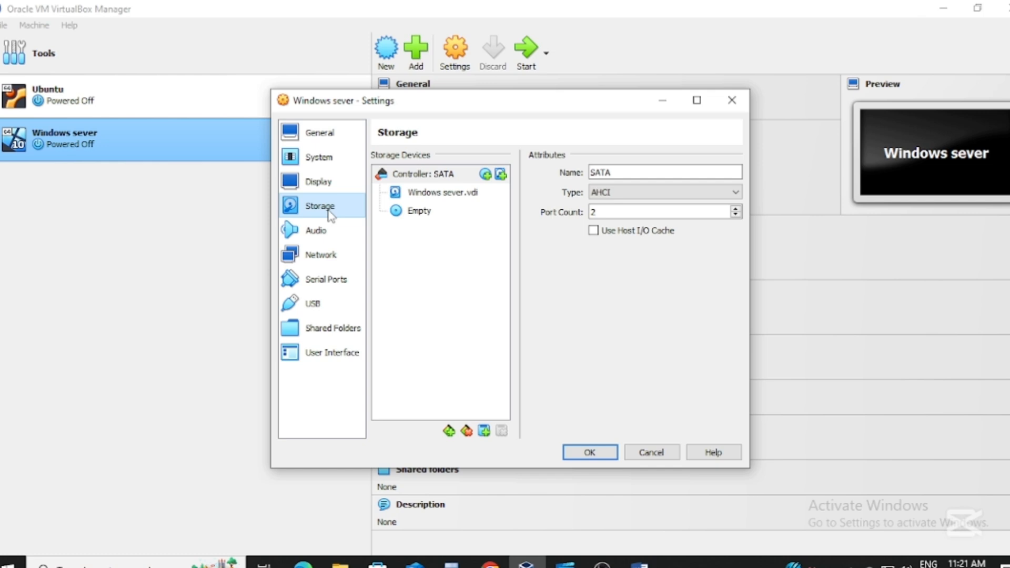
click(424, 218)
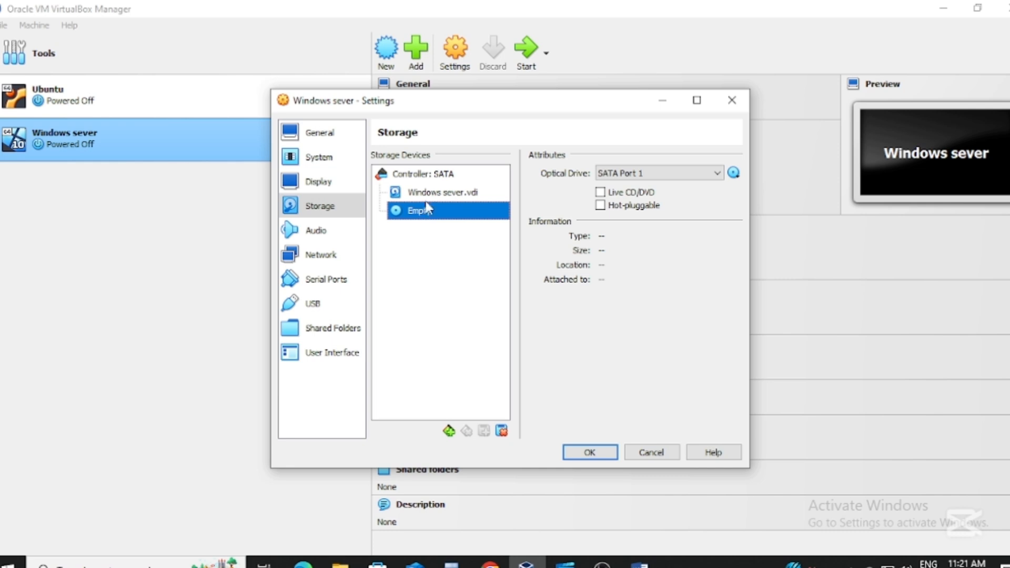
click(734, 175)
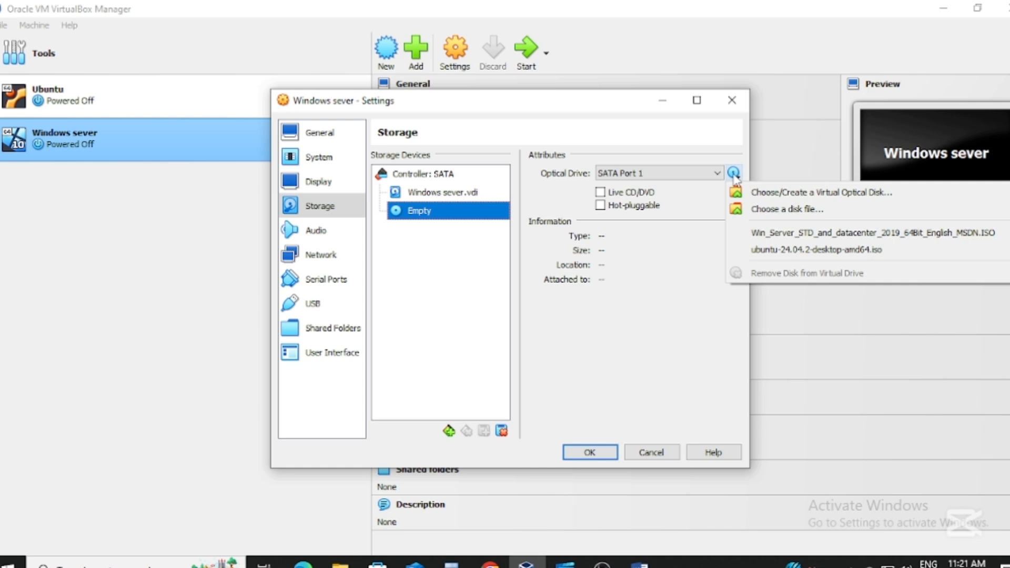
click(774, 211)
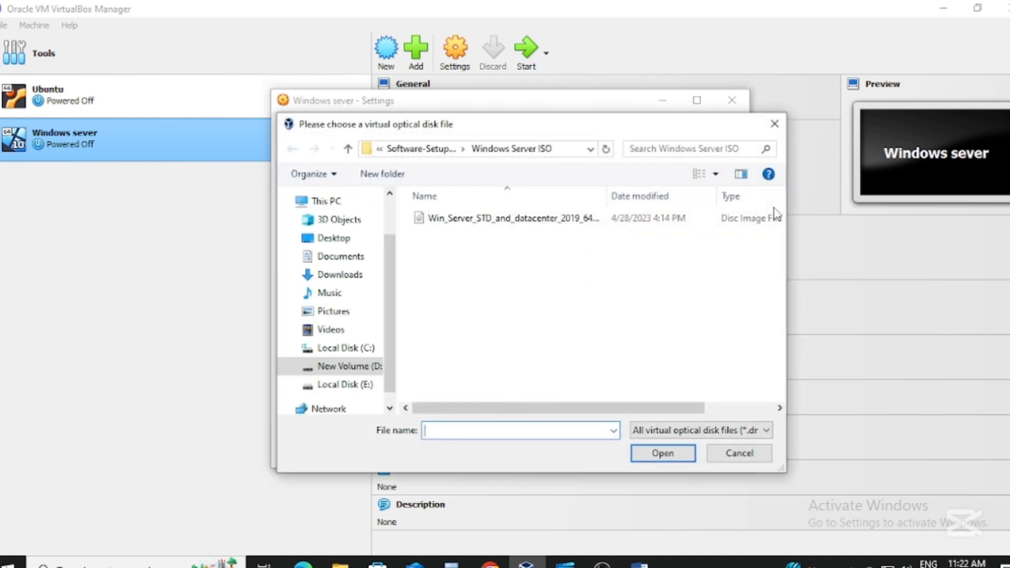
click(566, 223)
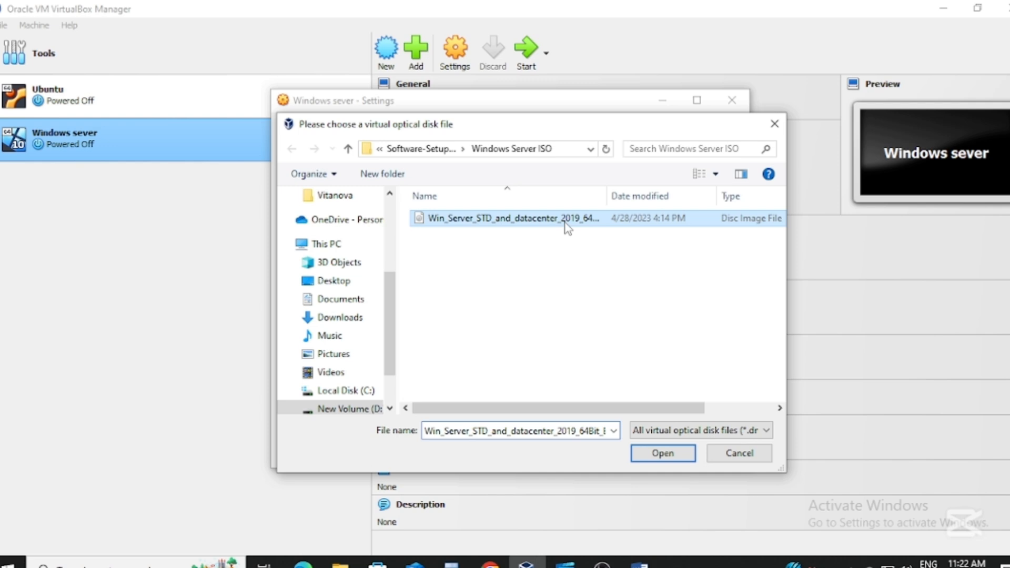
click(663, 455)
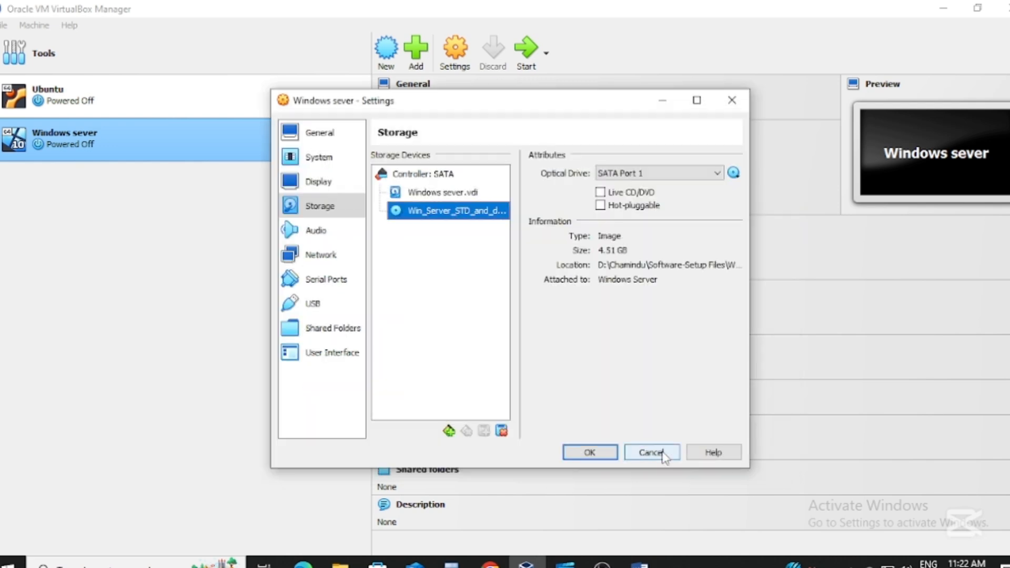
click(588, 452)
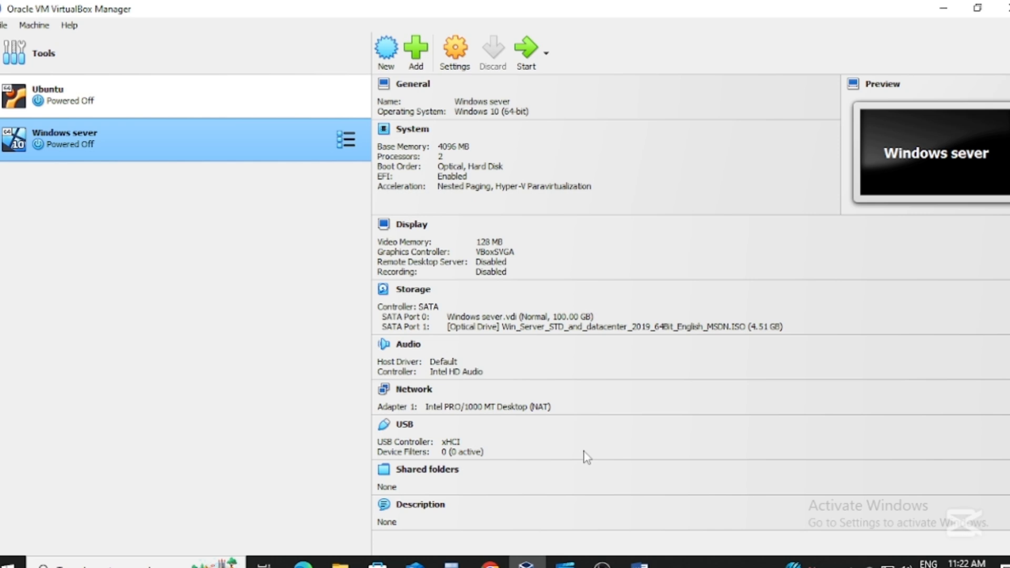
- Start the "Windows sever" virtual machine with a Normal Start
right_click(226, 134)
mouse_move(321, 255)
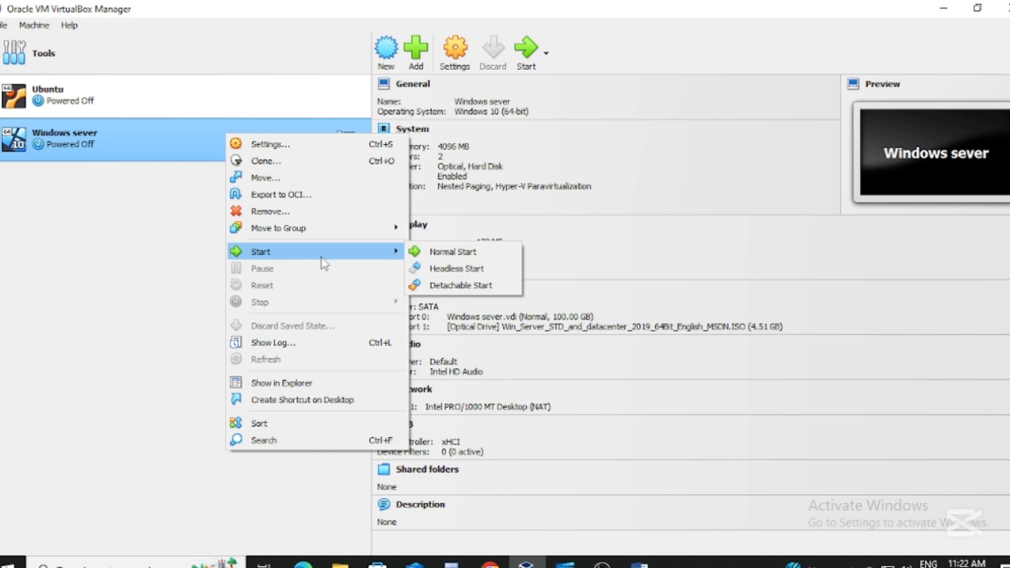
click(449, 254)
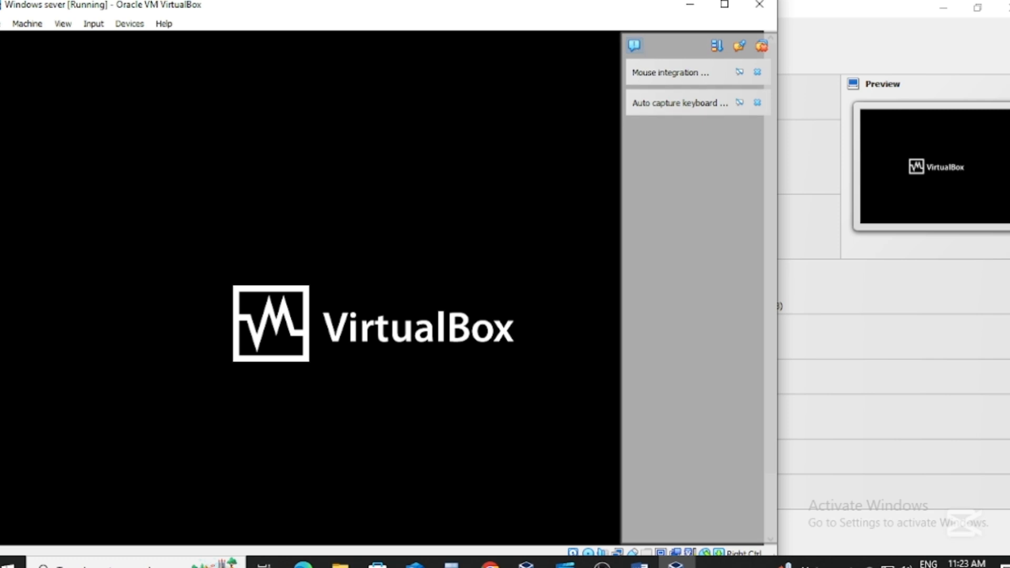
- Collapse the virtual machine's notifications and start installing Windows Server 2019 with English (United States) language and US keyboard
click(635, 48)
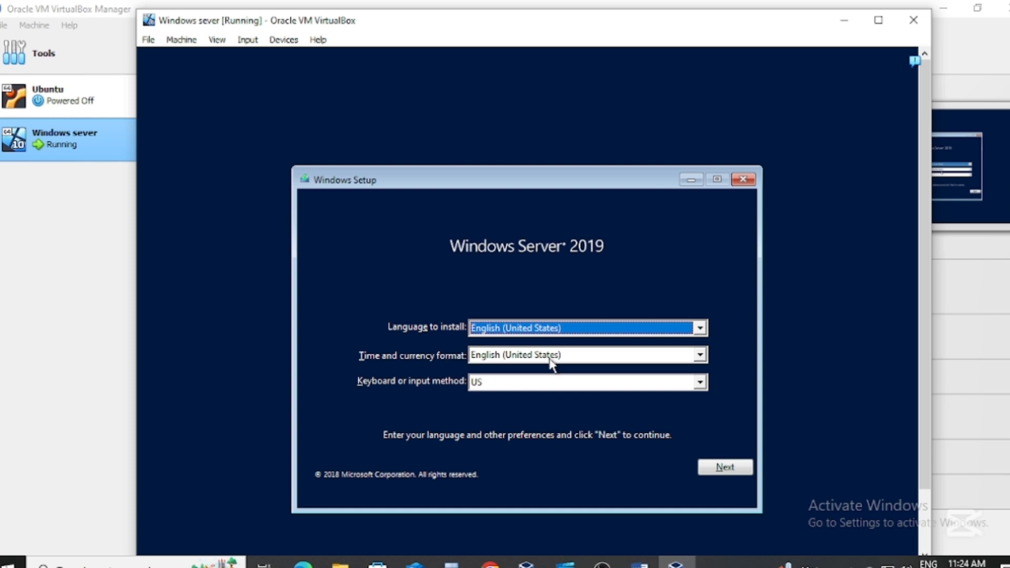
click(723, 474)
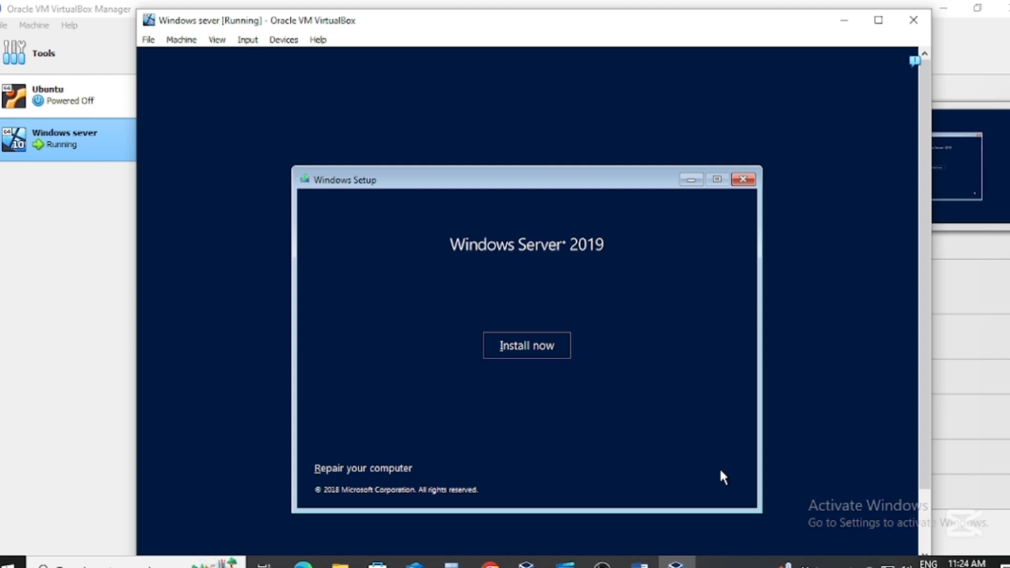
click(526, 356)
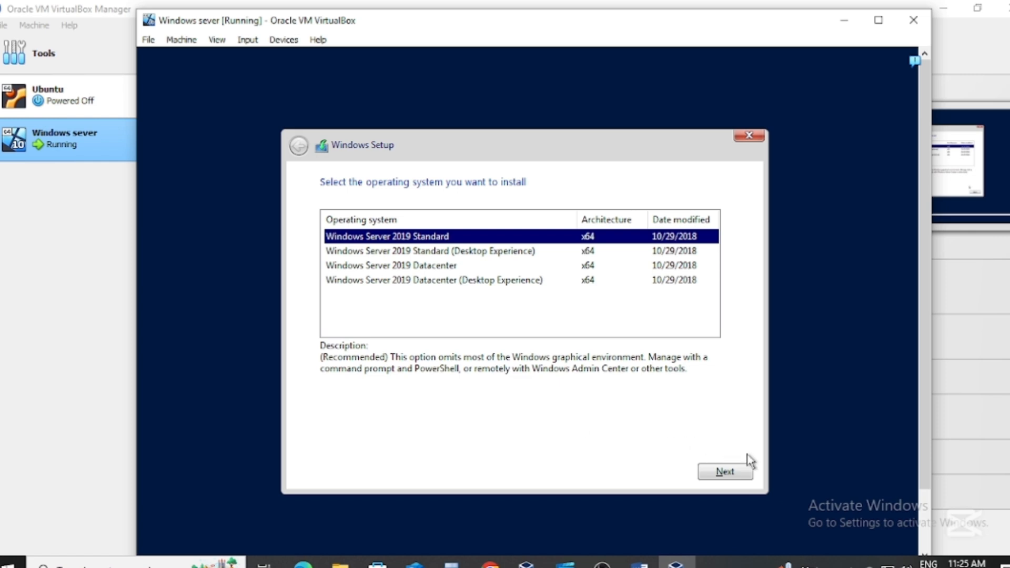
- Choose Windows Server 2019 Standard (Desktop Experience) as the operating system to install and continue to the license terms
click(722, 474)
click(718, 472)
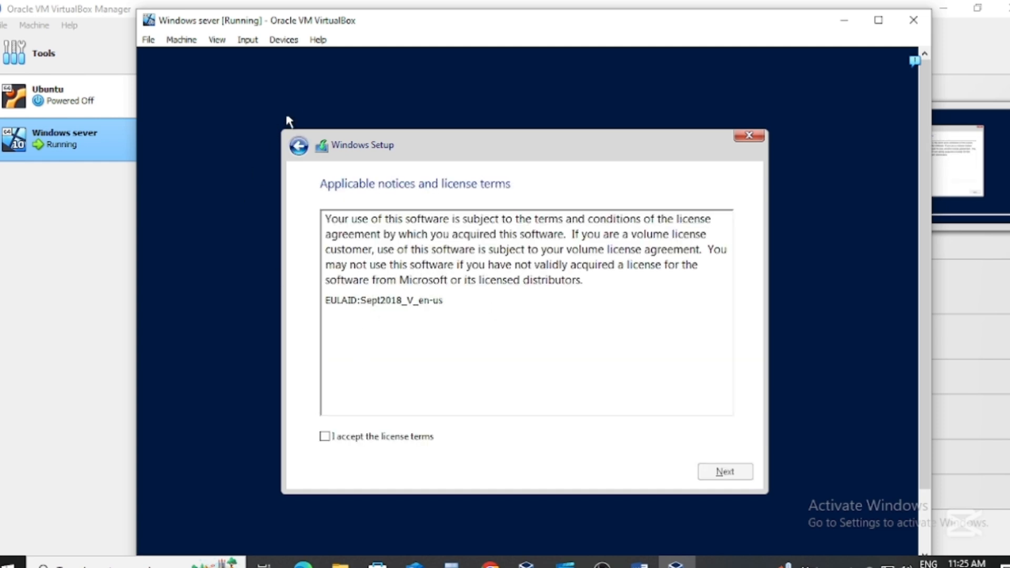
click(298, 146)
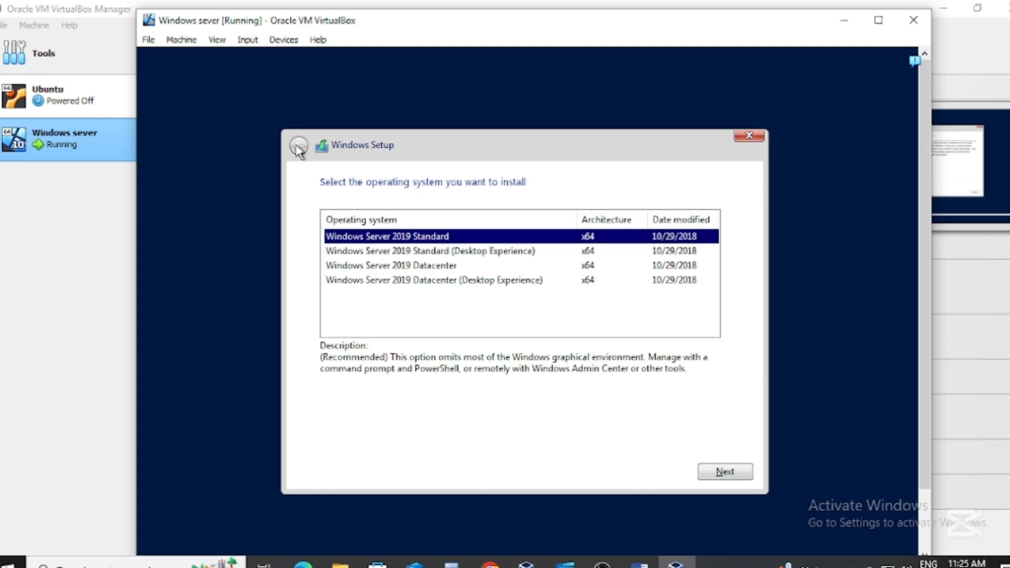
click(420, 252)
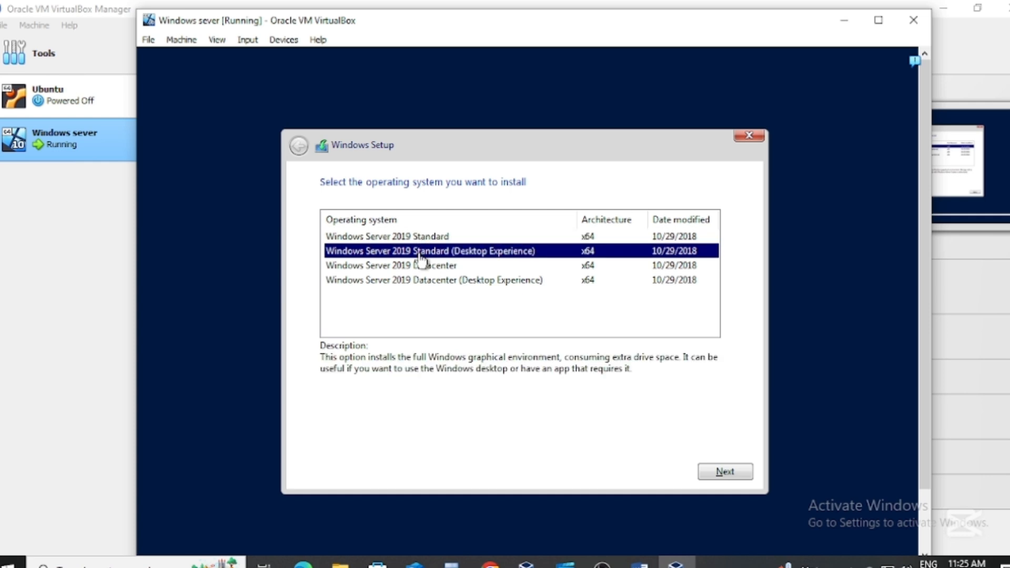
click(718, 475)
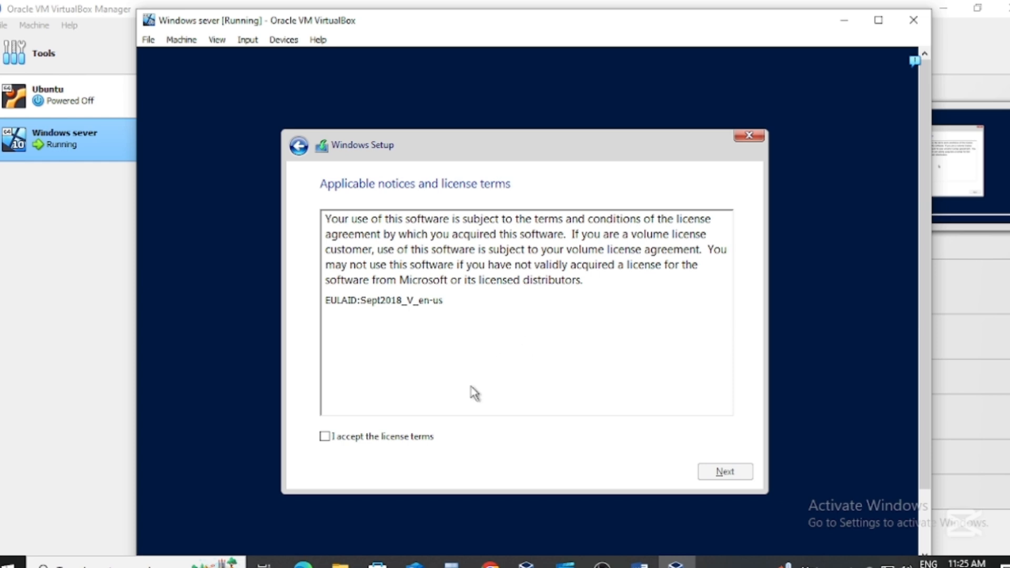
- Accept the license terms and run a custom Windows installation on Drive 0 Unallocated Space
click(325, 437)
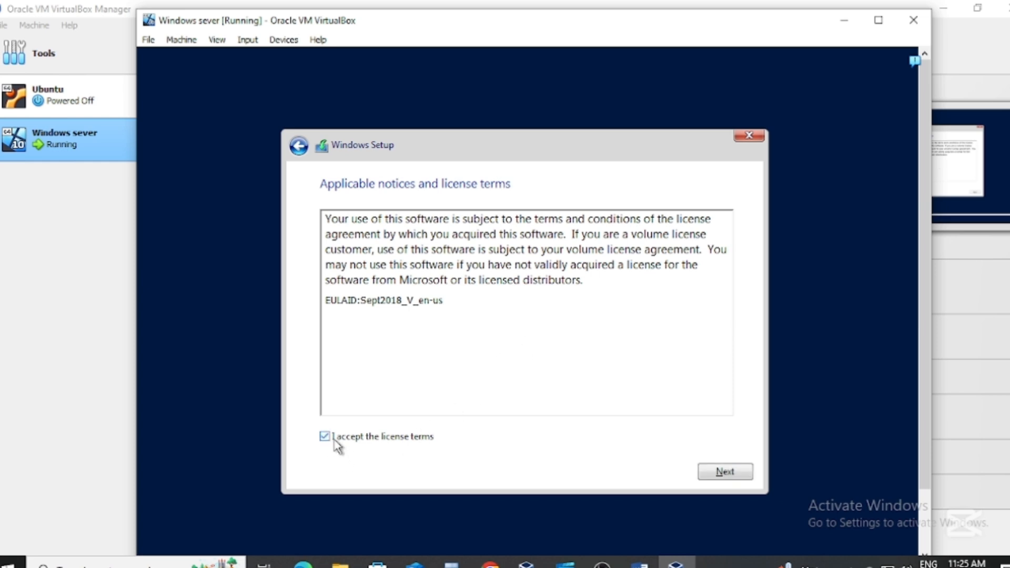
click(747, 481)
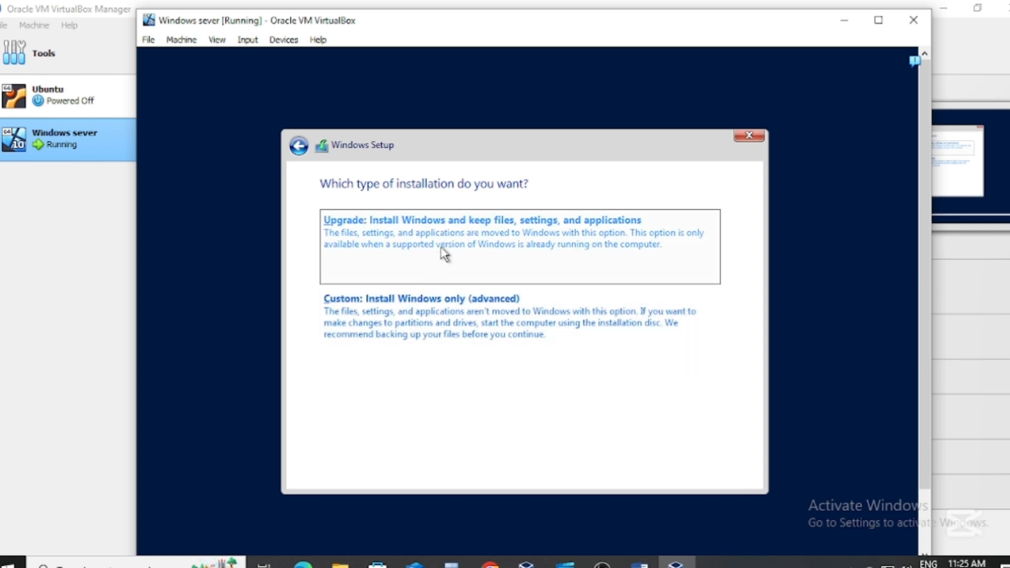
click(409, 332)
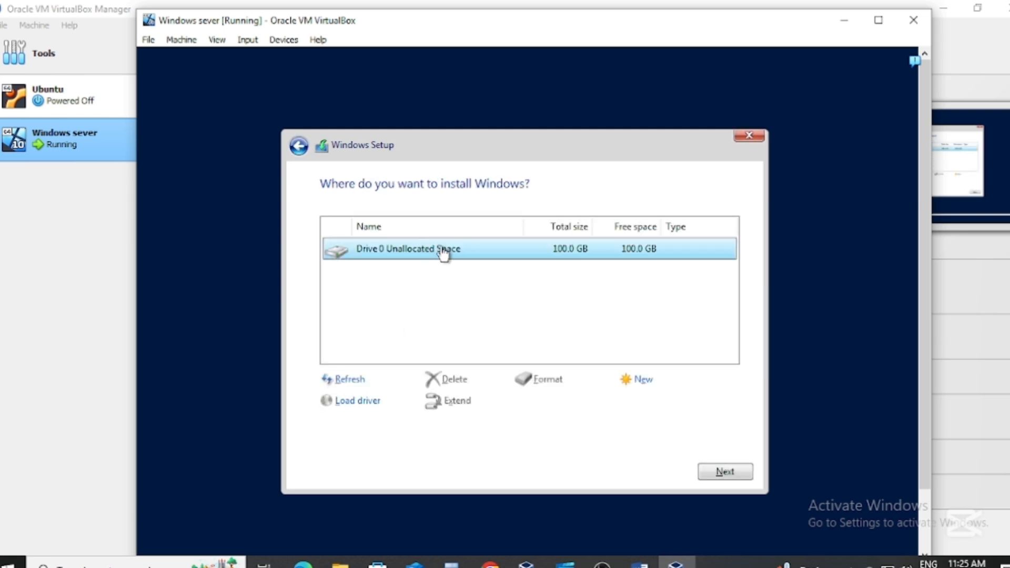
click(731, 472)
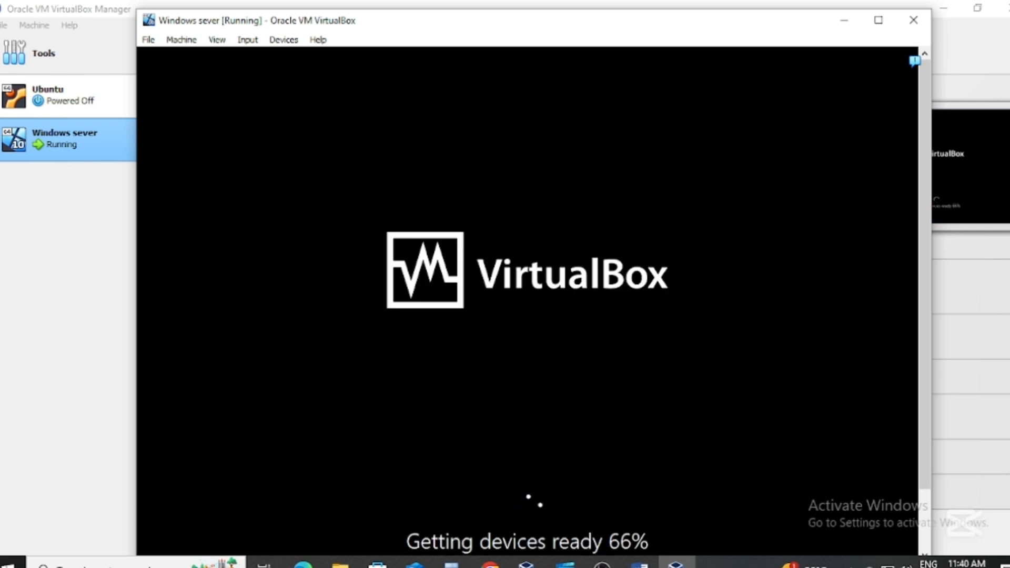
- Complete the built-in Administrator account setup by re-entering the account password and confirming it
drag(556, 29, 558, 20)
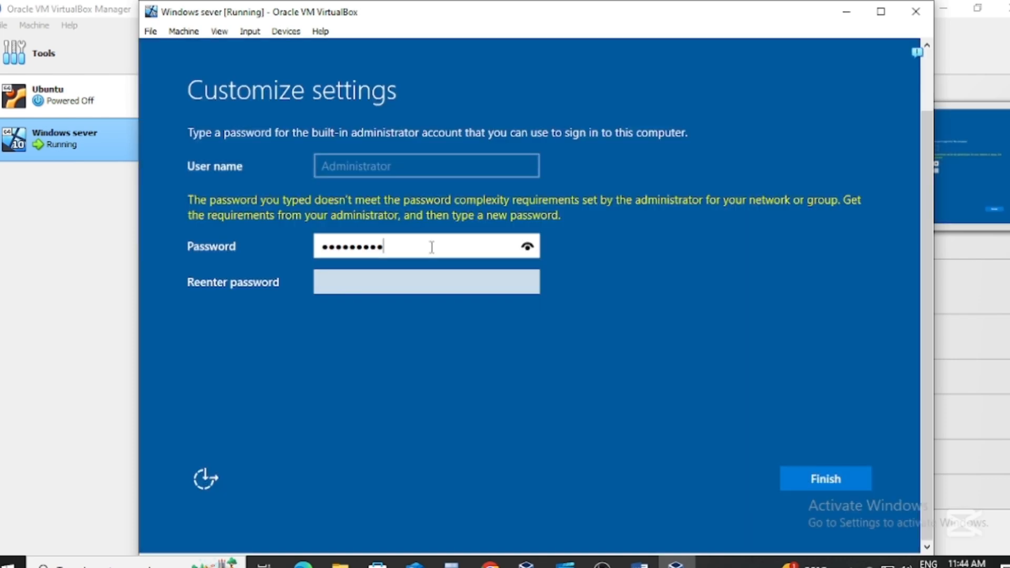
click(463, 286)
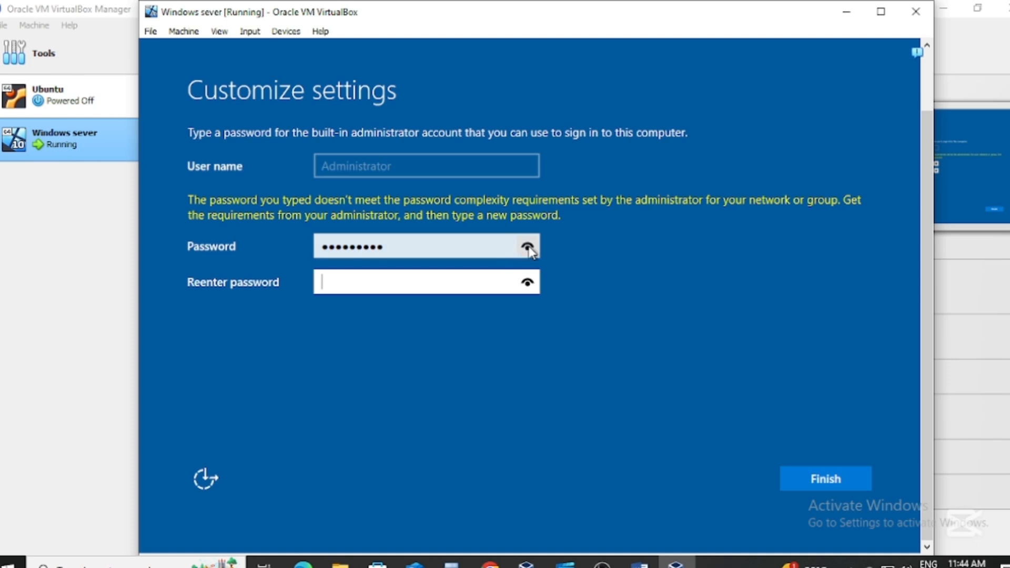
drag(528, 246, 527, 247)
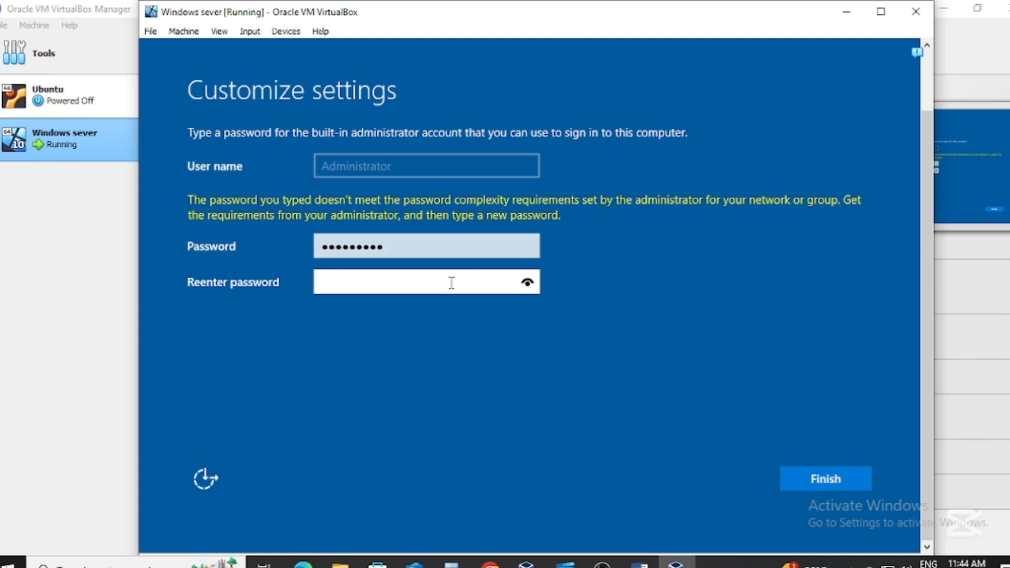
text(••••••••••)
key(Return)
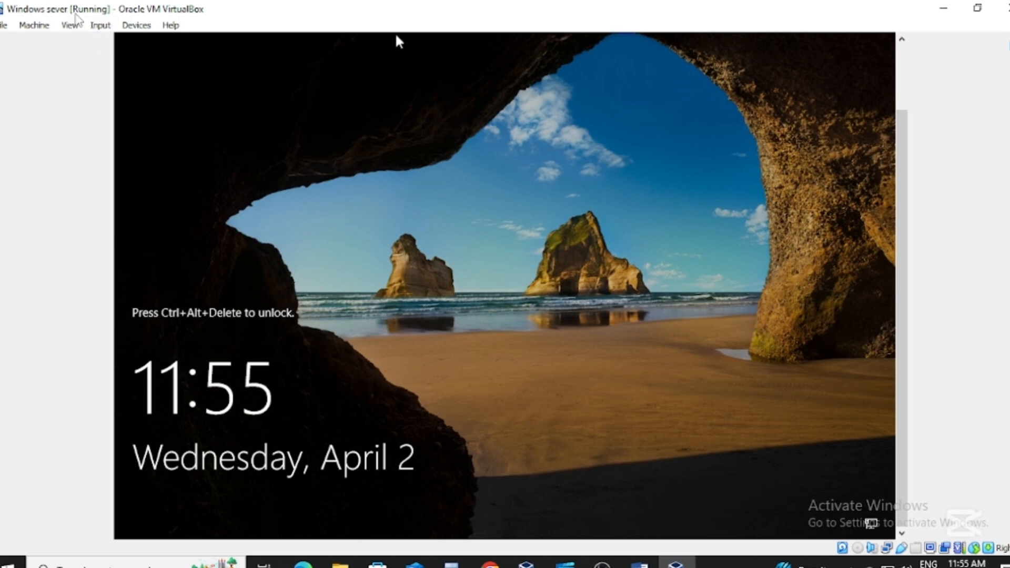
- Send Ctrl-Alt-Del to the virtual machine to unlock the Windows Server lock screen
click(100, 25)
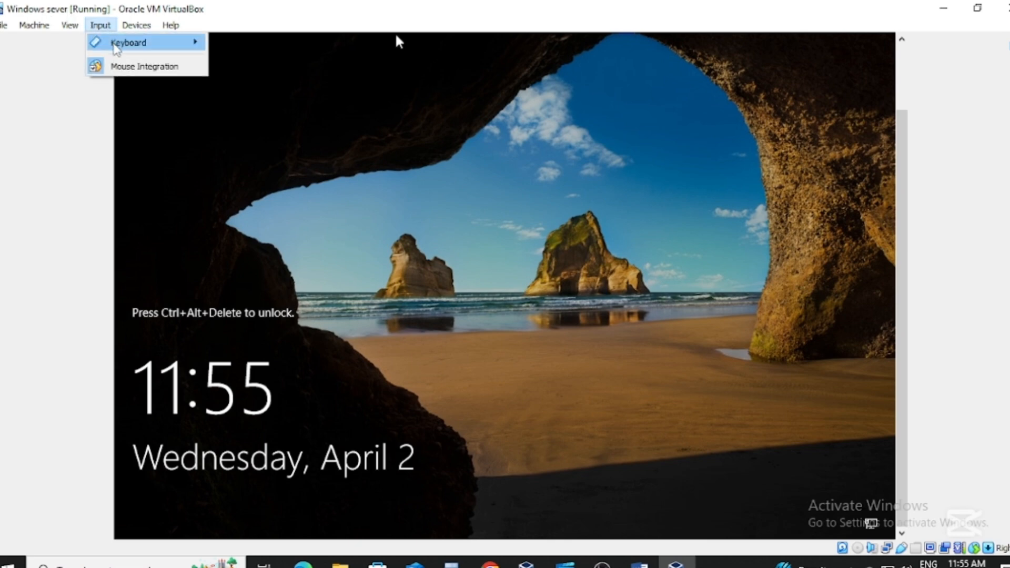
mouse_move(116, 48)
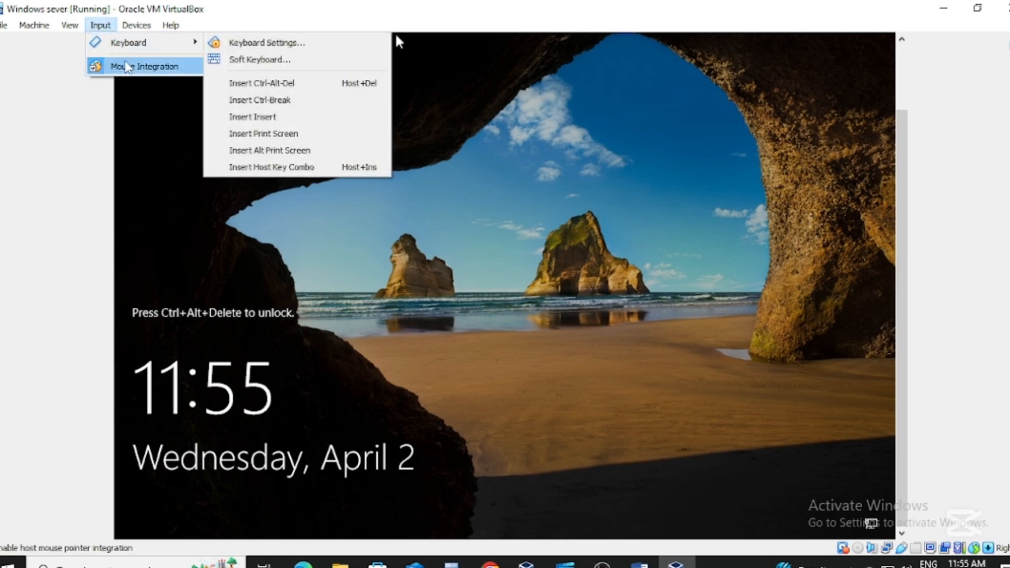
click(288, 84)
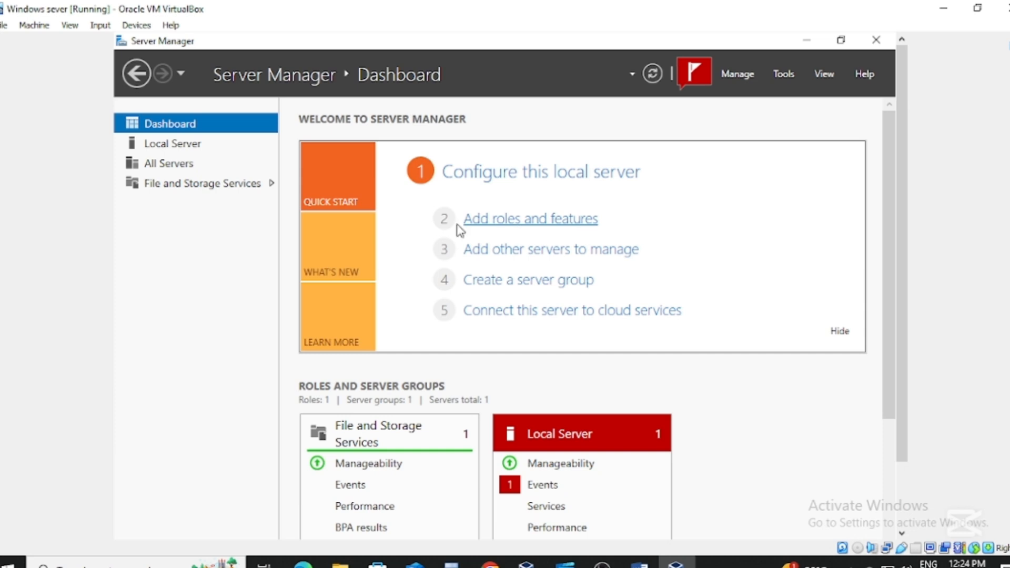
- Start adding roles and features with a role-based or feature-based installation on the local server from the server pool
click(519, 229)
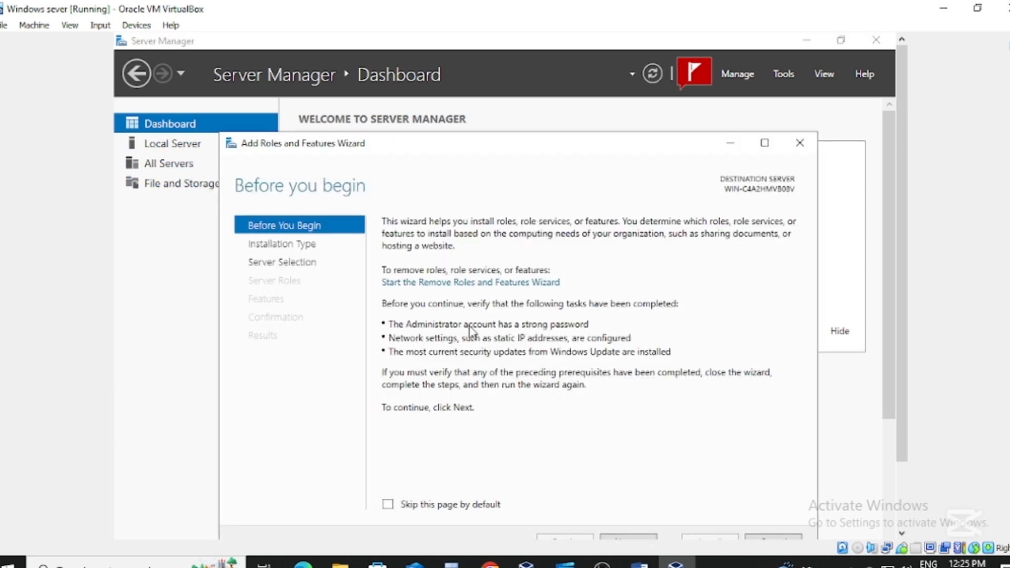
click(620, 464)
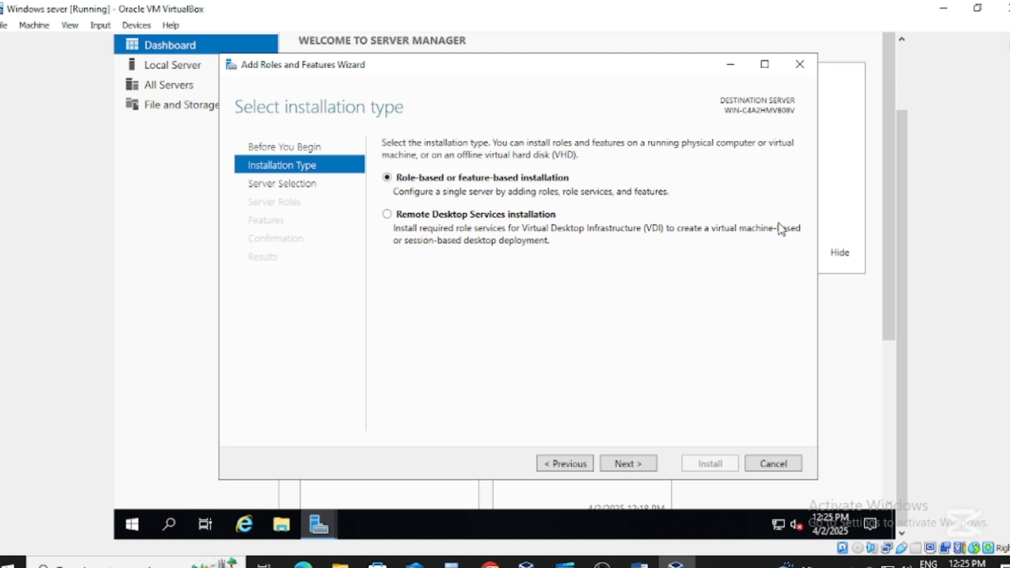
click(626, 465)
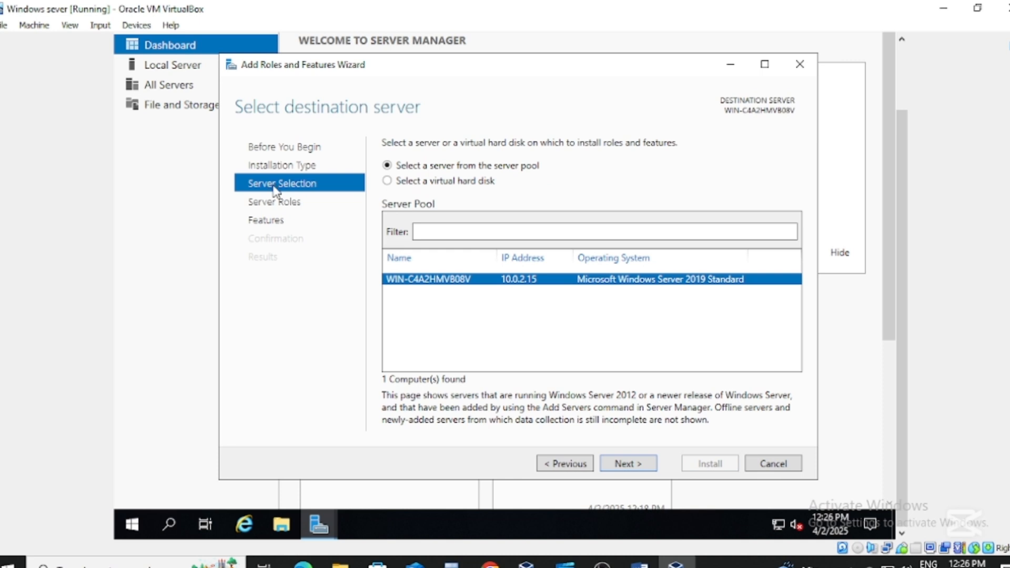
click(640, 465)
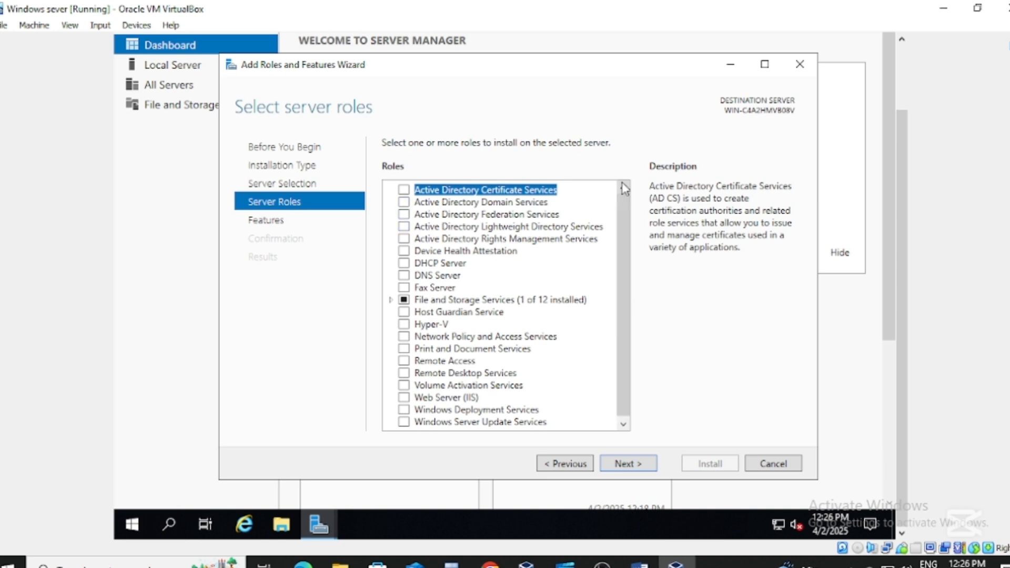
- Add the Active Directory Domain Services role with its required features and management tools, and continue to feature selection
click(405, 202)
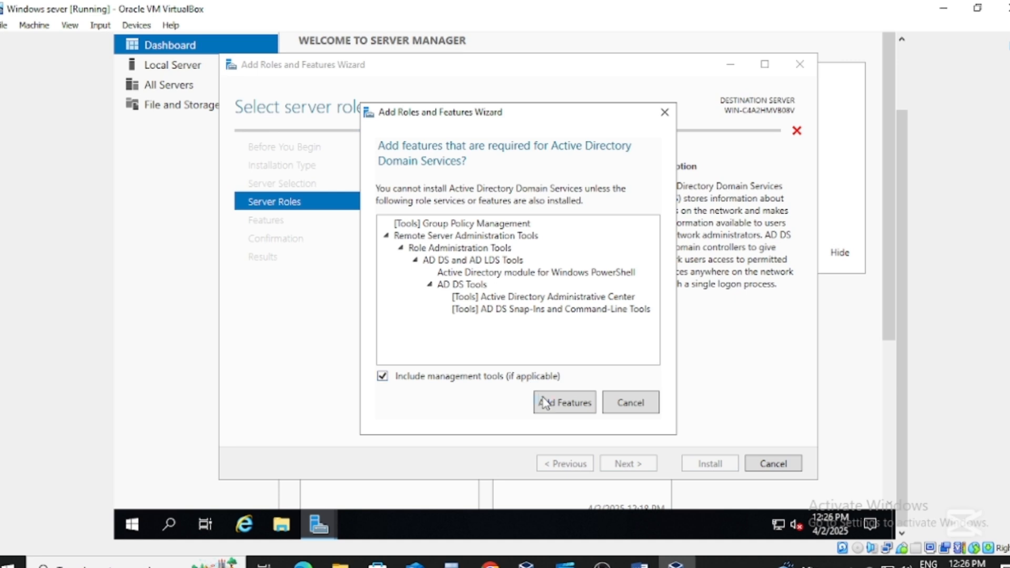
click(547, 403)
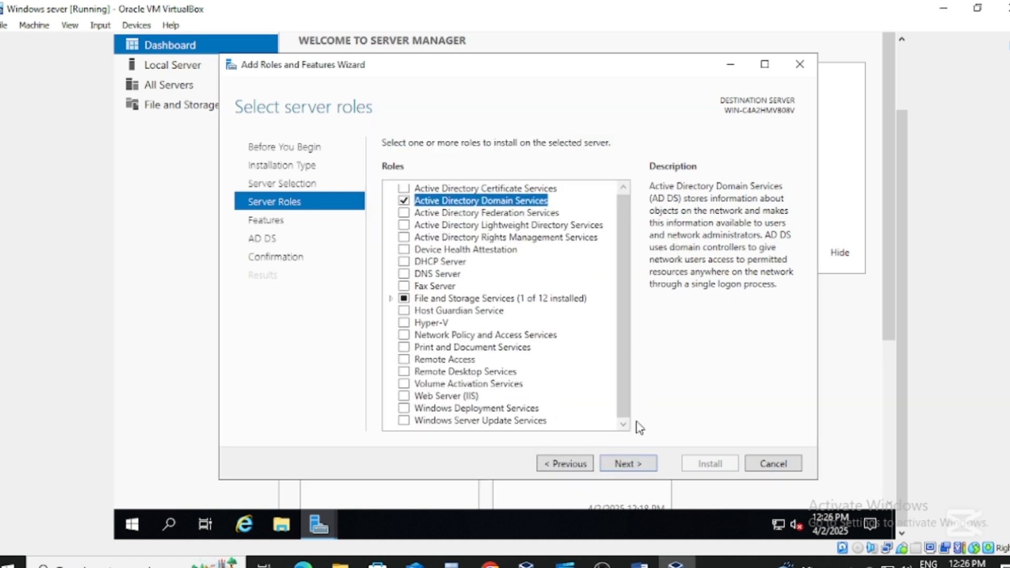
click(636, 468)
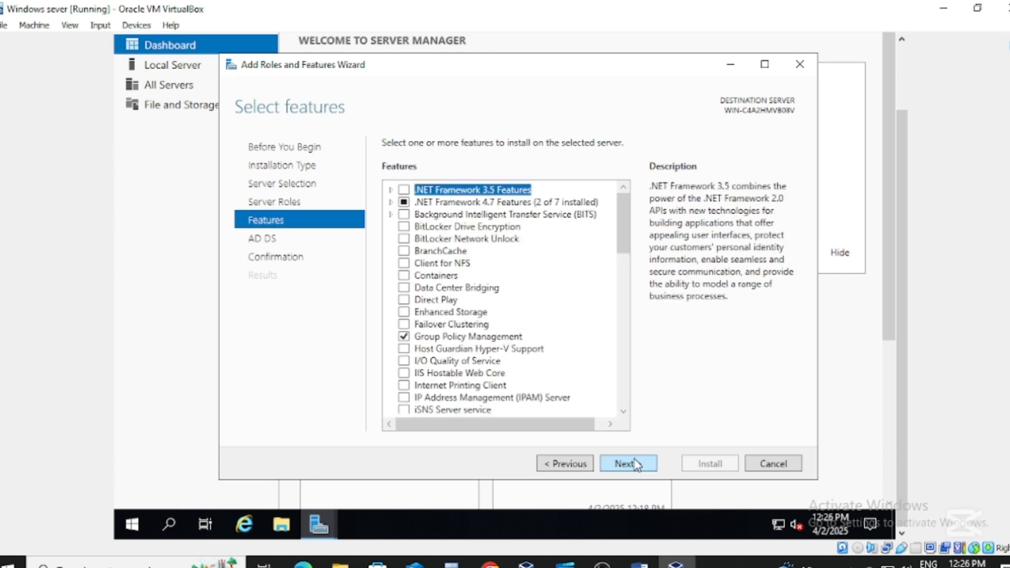
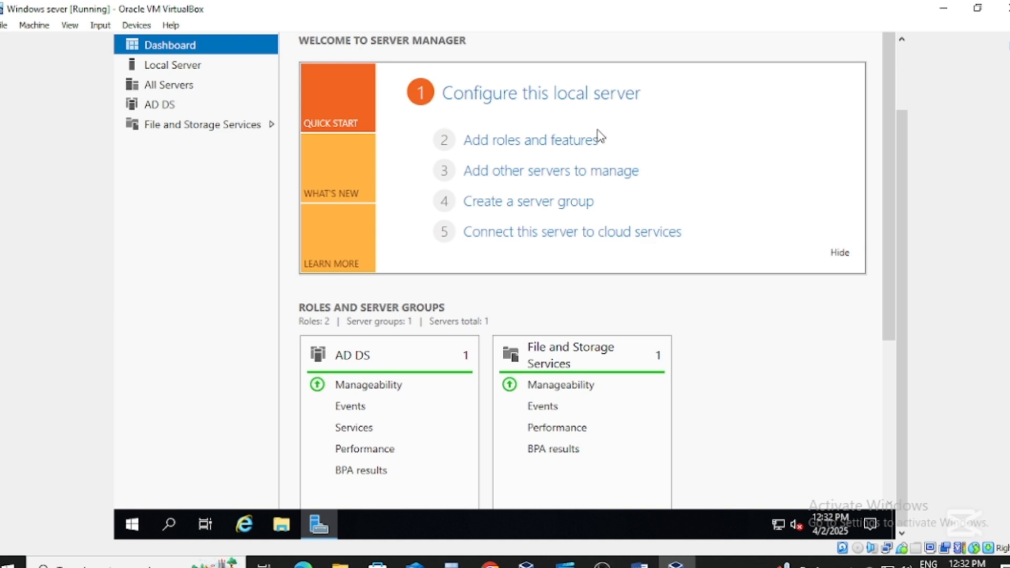
- Start another role-based installation on the same pool server and go to the server roles selection
click(571, 140)
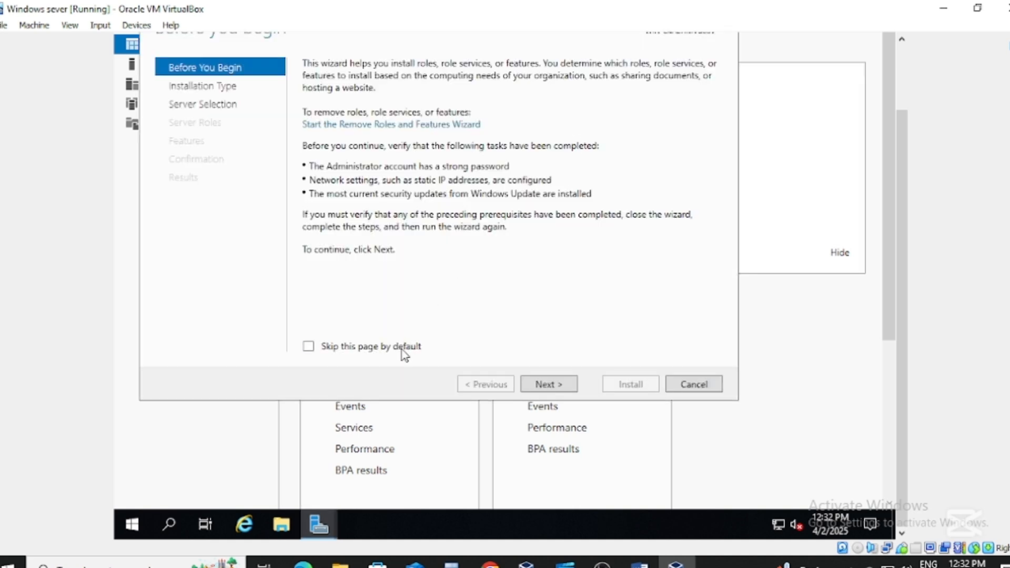
click(573, 389)
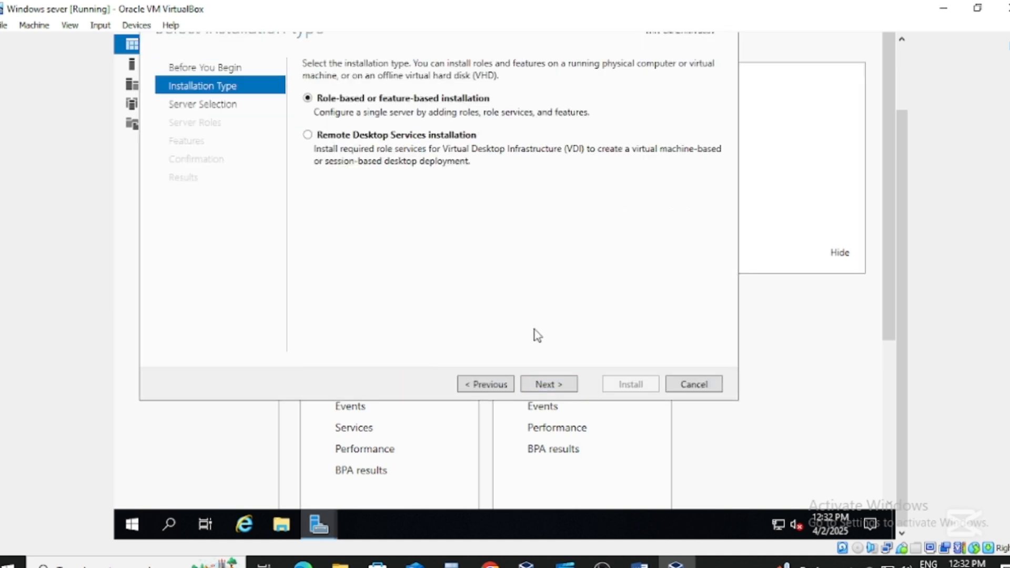
click(572, 387)
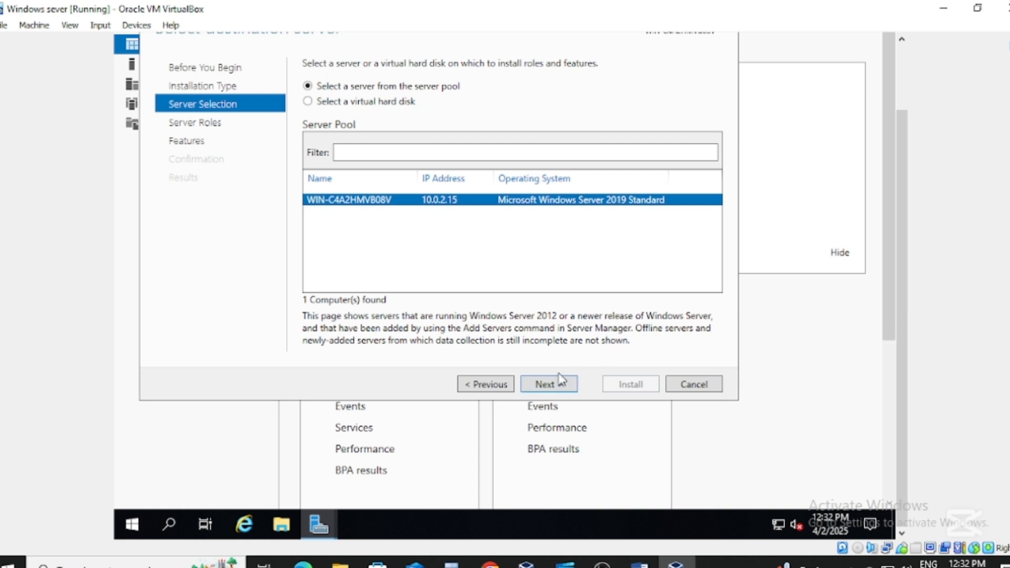
click(552, 383)
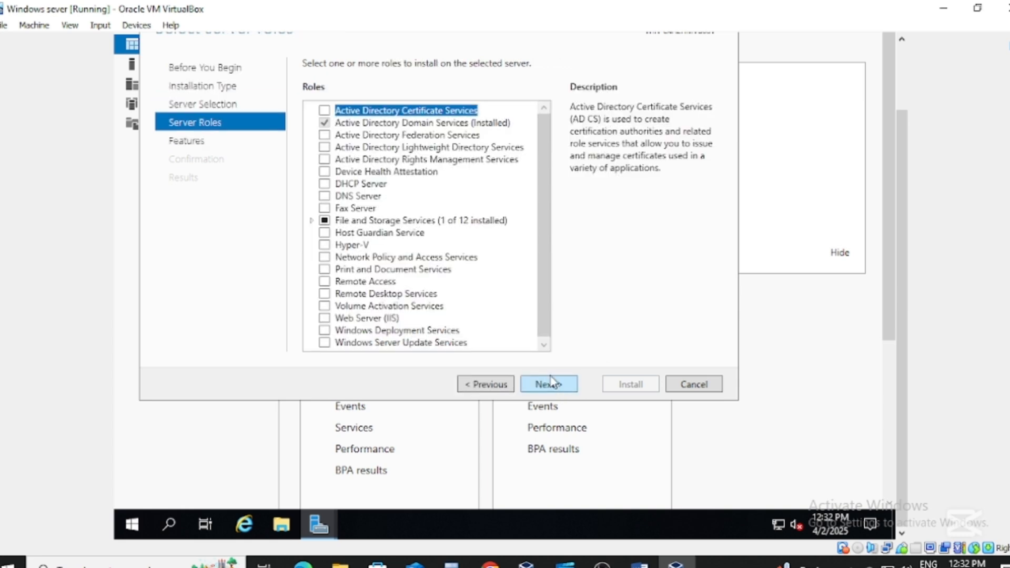
- Add the Web Server (IIS) role with its management tools, keep the default features, and continue to its role services
scroll(543, 201, down, 1)
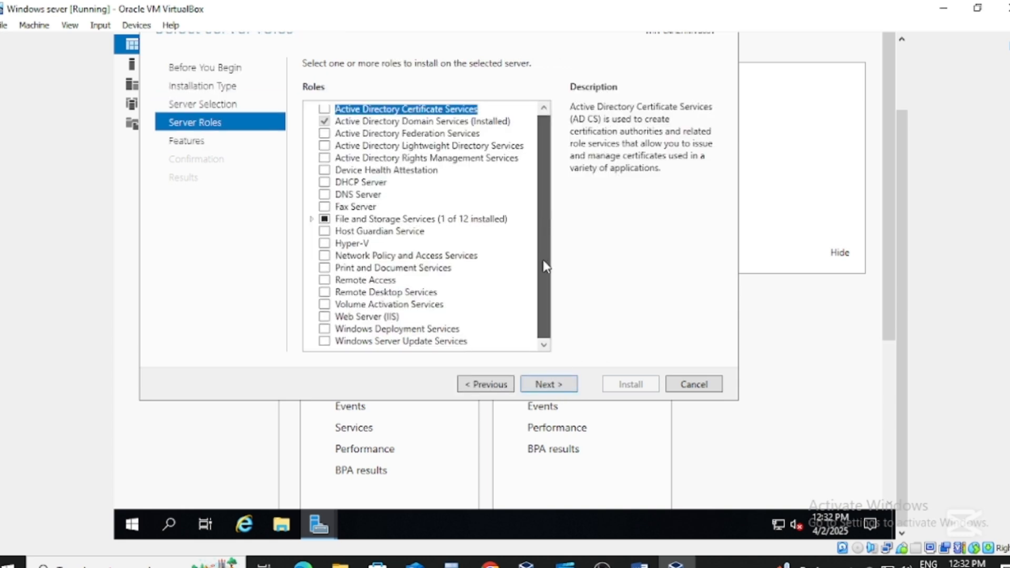
click(324, 318)
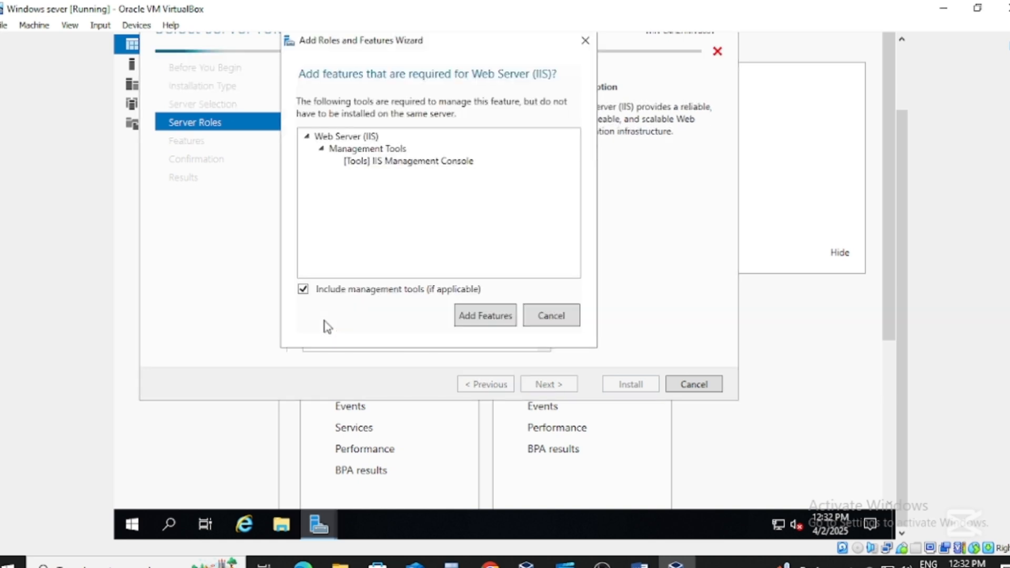
click(480, 317)
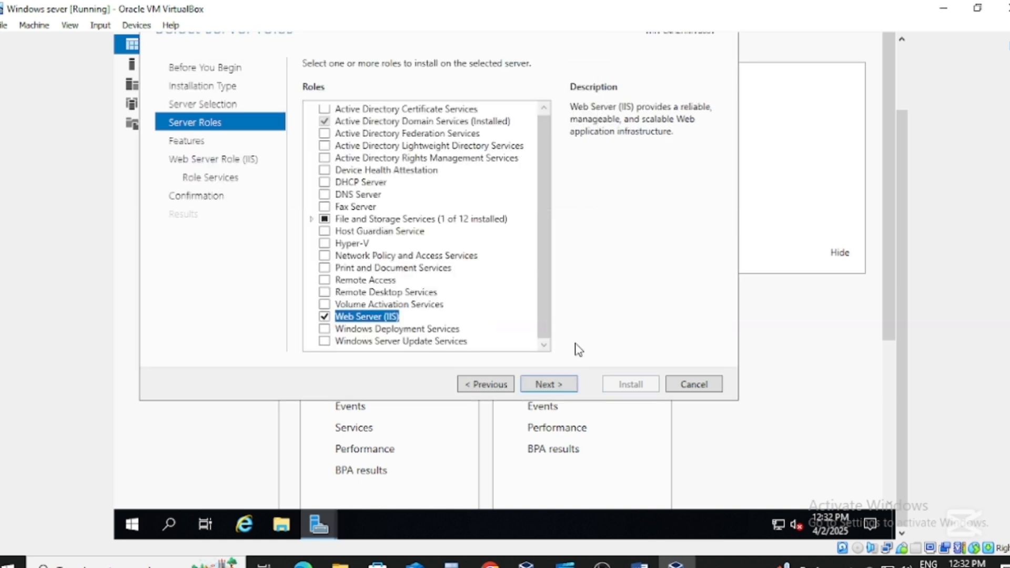
click(548, 385)
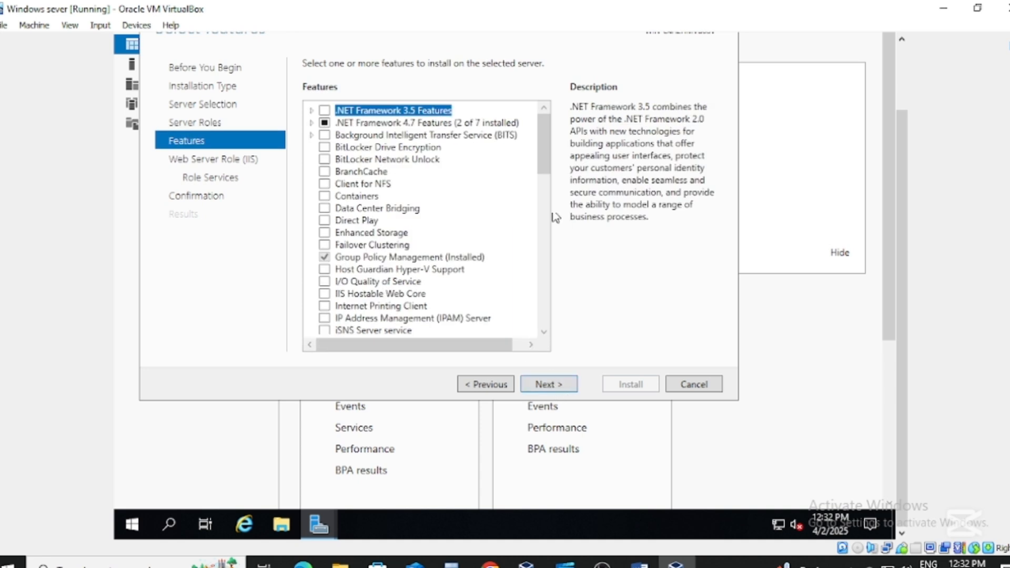
click(548, 384)
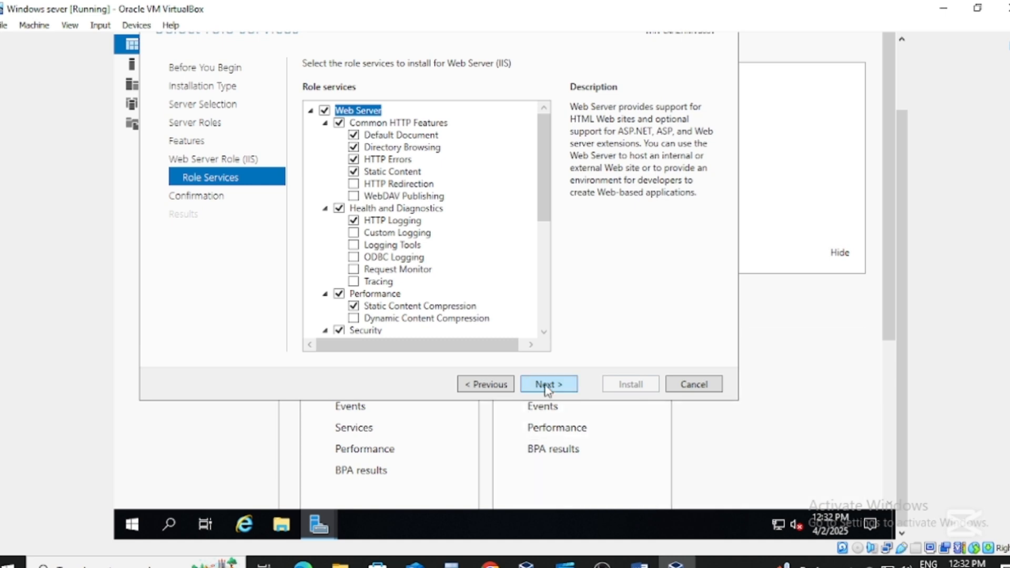
- Install the Web Server (IIS) role with its default role services and automatic restart allowed, and close the wizard when it finishes
click(547, 387)
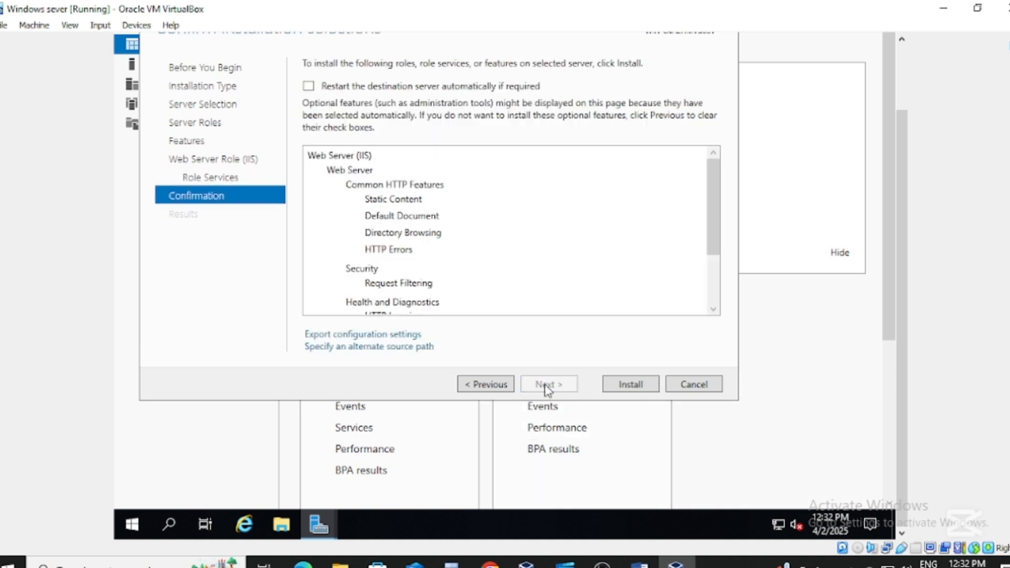
click(309, 87)
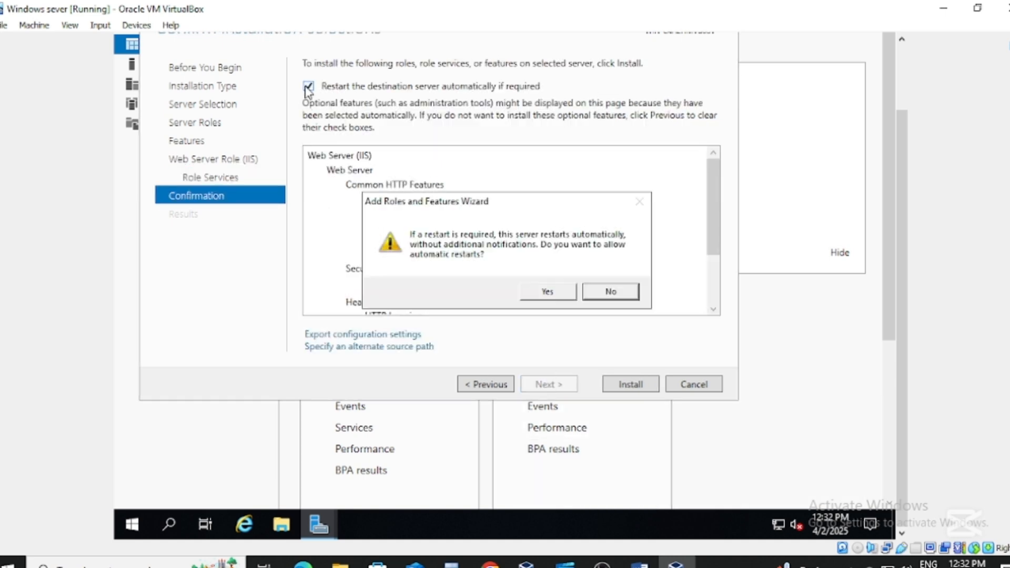
click(548, 292)
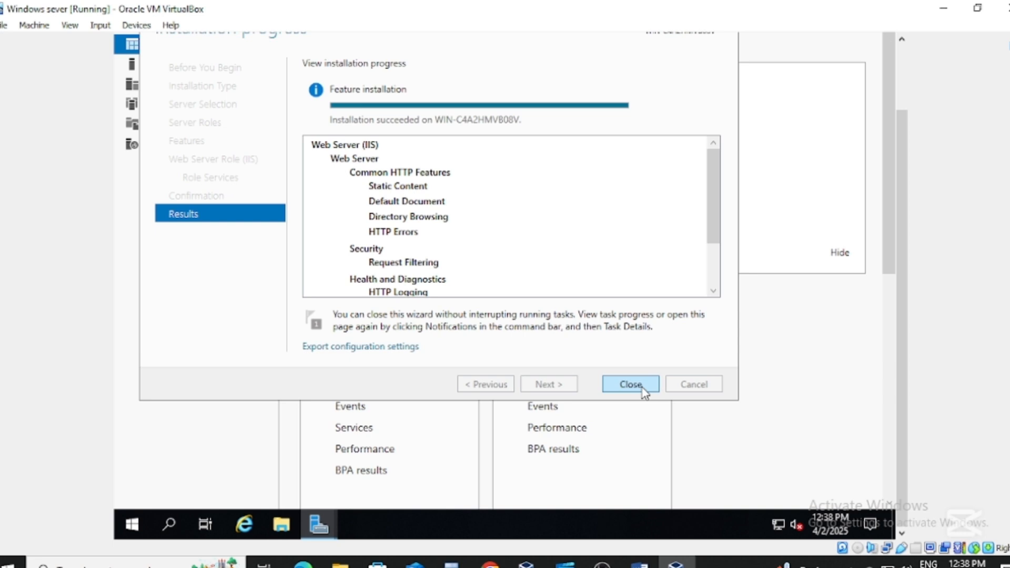
click(641, 389)
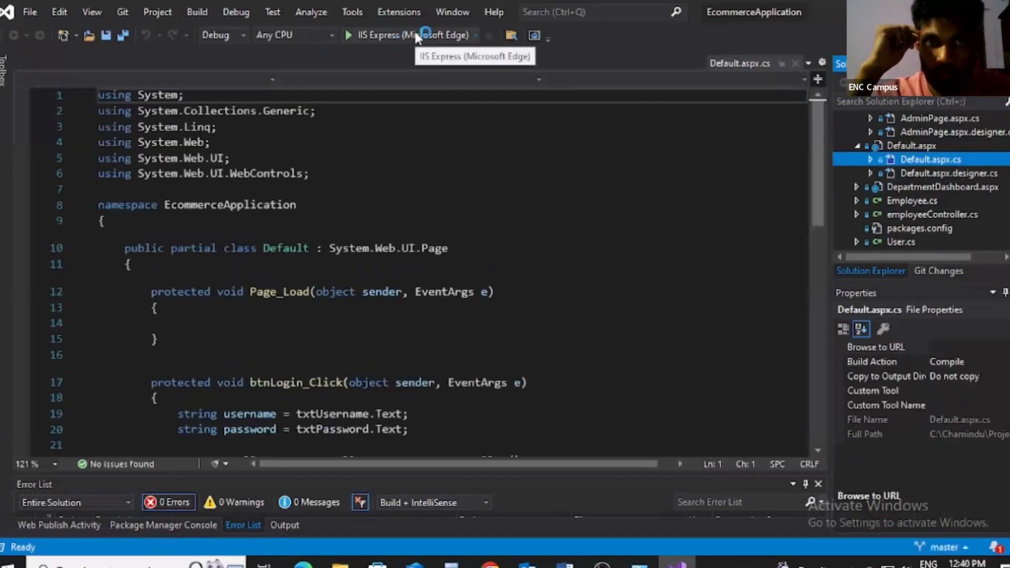
- Run EcommerceApplication from Visual Studio in IIS Express (Microsoft Edge) and switch to its login page
click(416, 34)
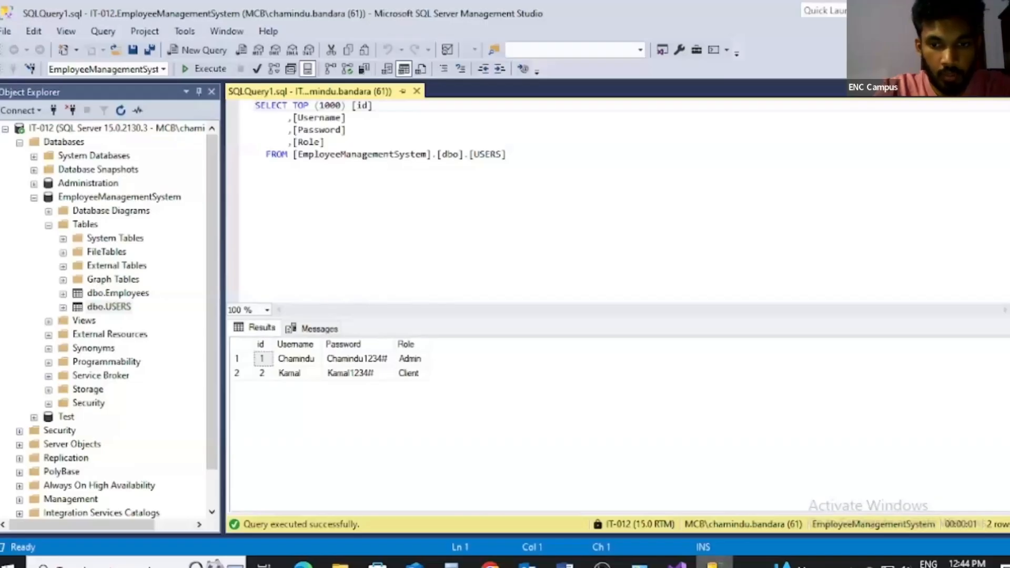
mouse_move(713, 564)
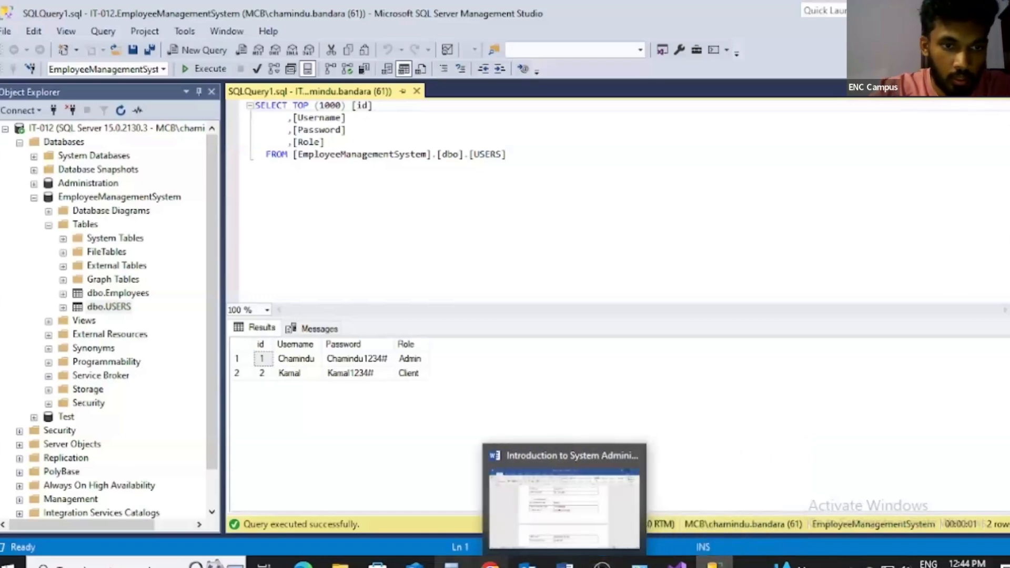
mouse_move(341, 564)
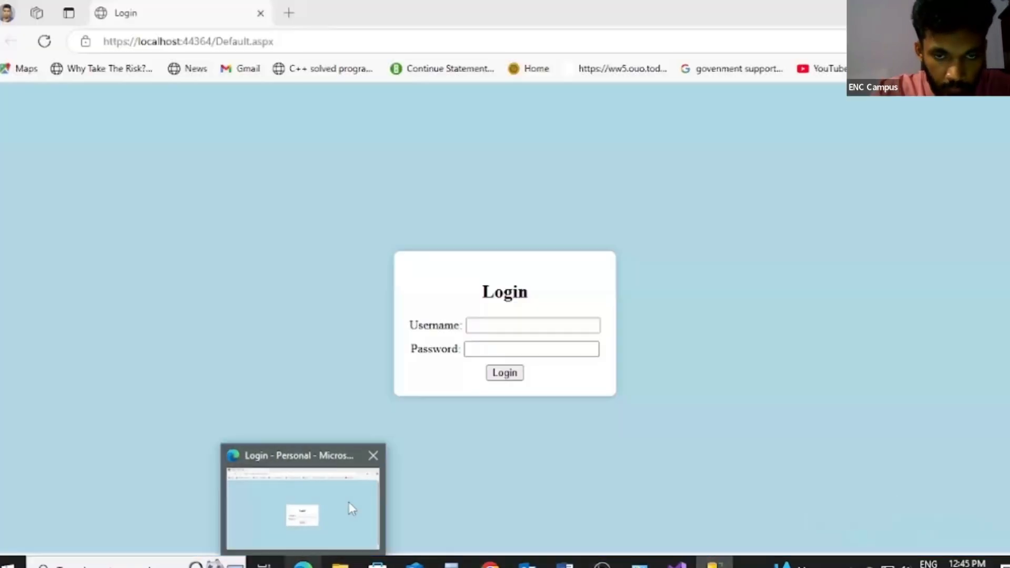
click(348, 502)
- Log in with the admin's username and the account password, and view the employees on the Admin Dashboard
click(514, 329)
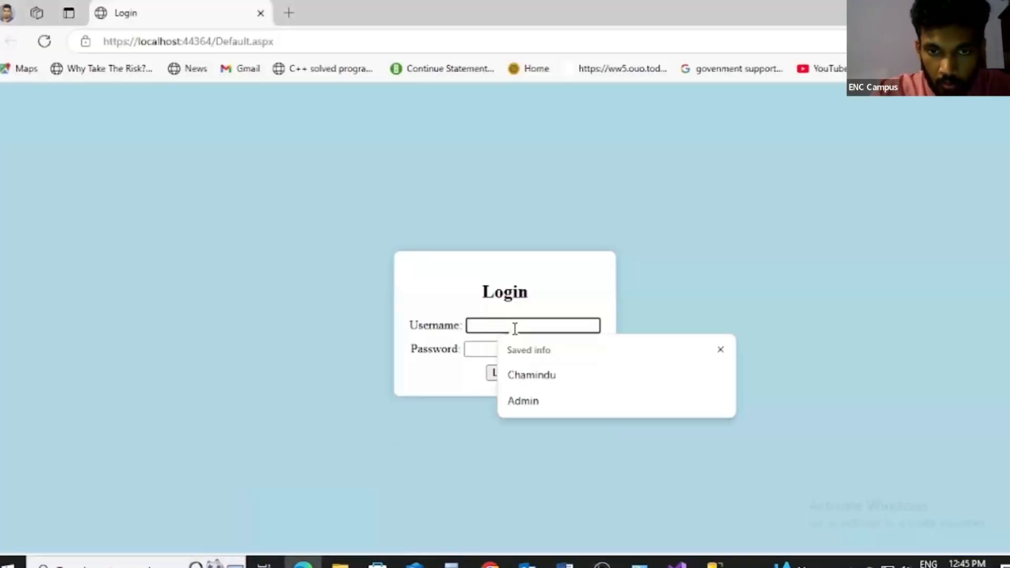
text(Chamindu)
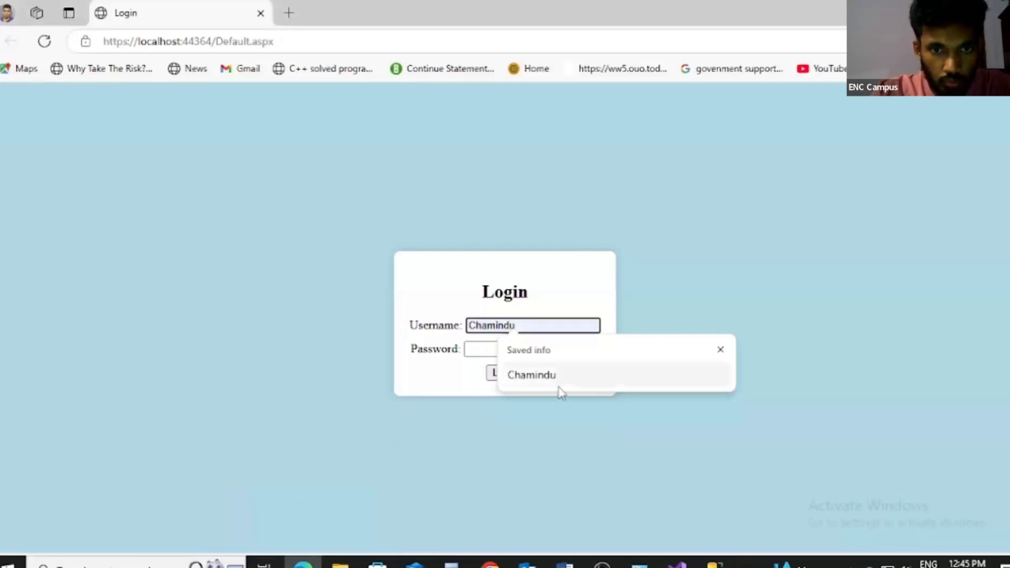
click(557, 381)
click(485, 346)
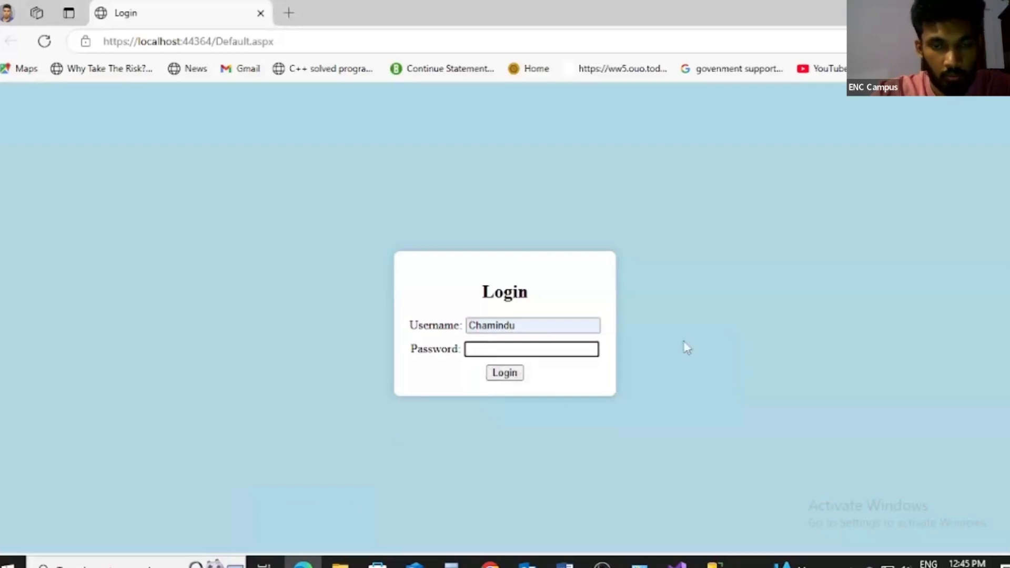
text(1)
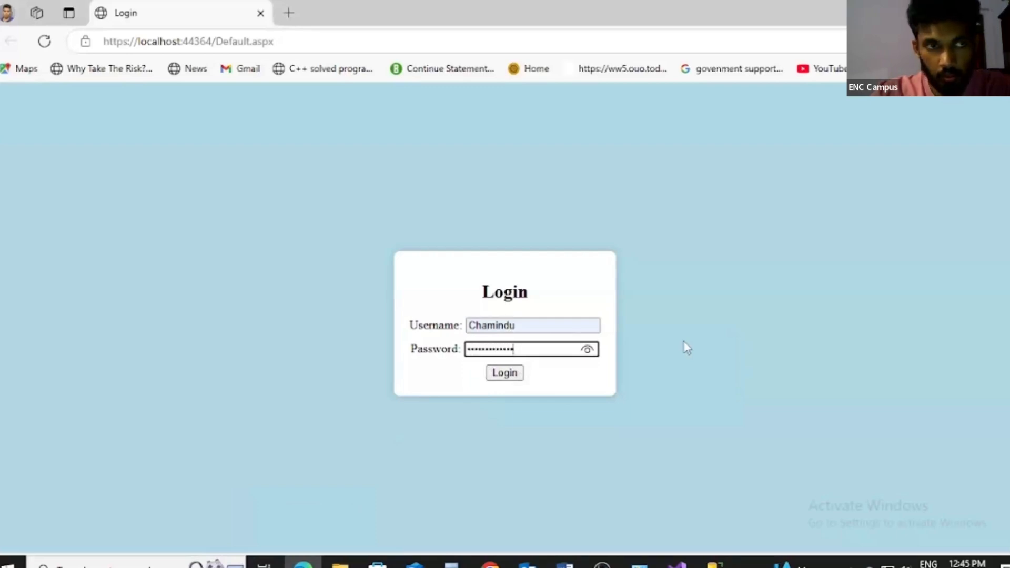
click(519, 378)
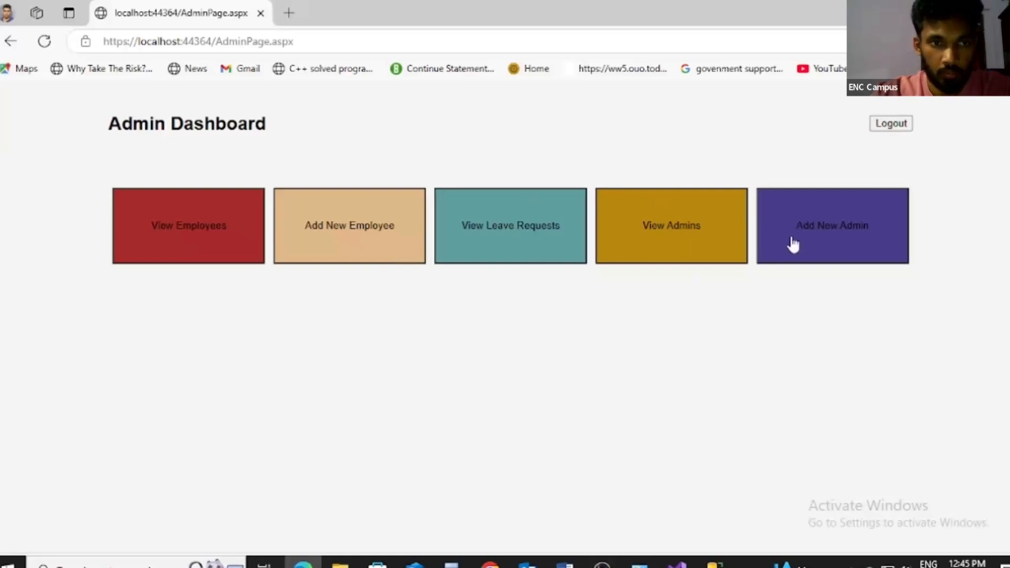
click(225, 238)
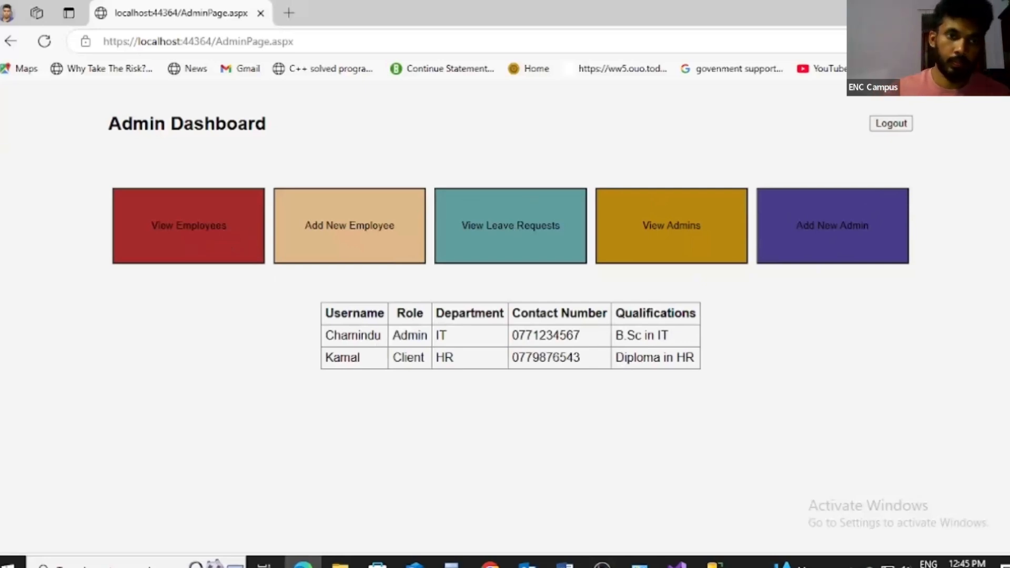
- Switch back to Visual Studio and build the EcommerceApplication solution
click(677, 564)
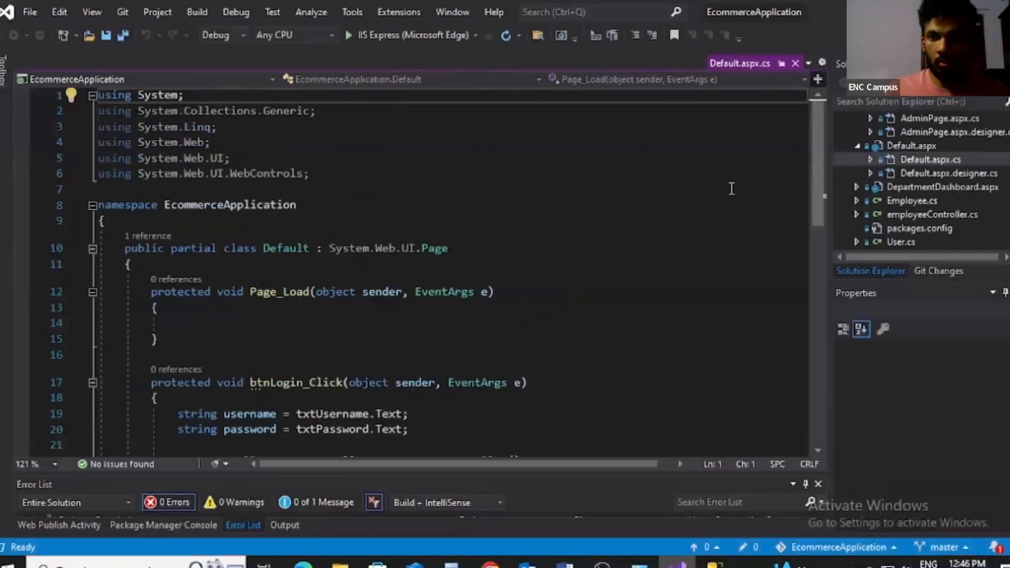
click(202, 7)
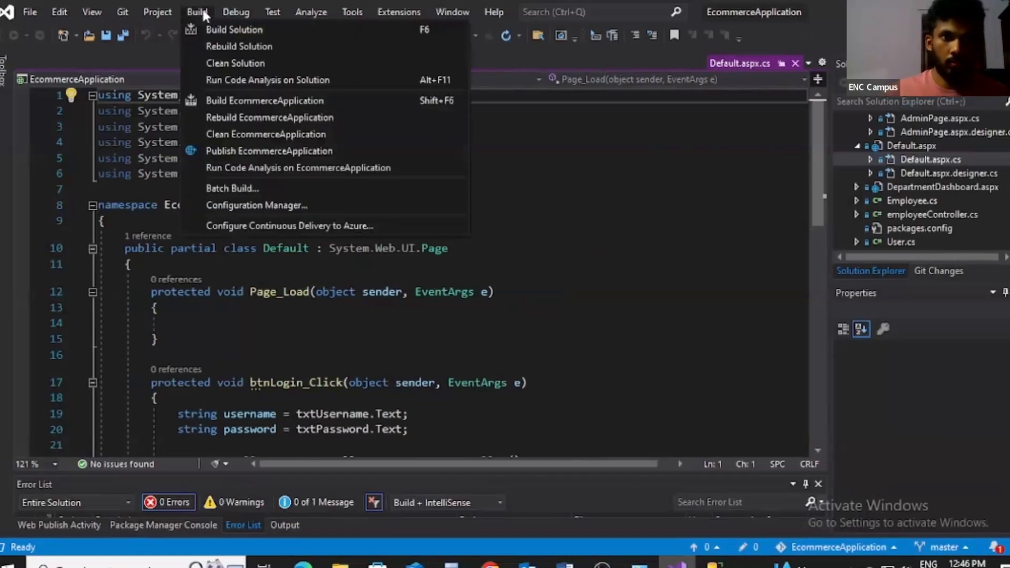
click(215, 31)
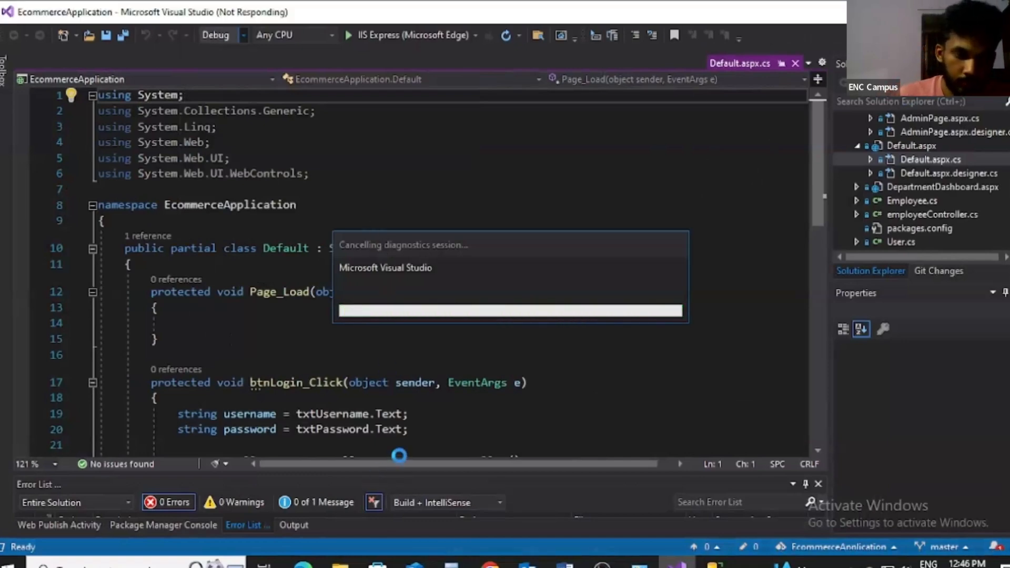
- Start publishing EcommerceApplication with a local folder as the target and continue to the location settings
click(194, 13)
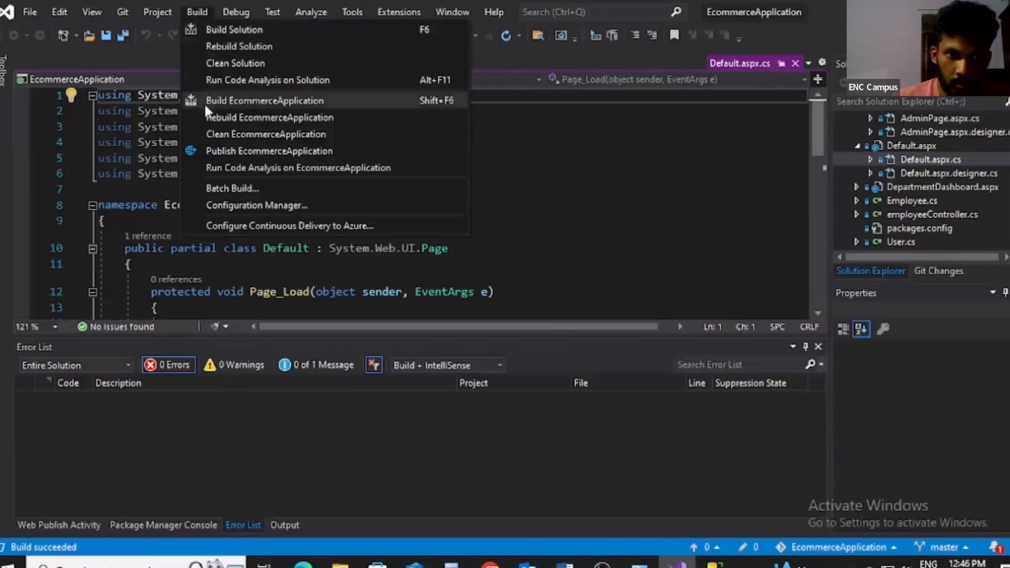
click(247, 157)
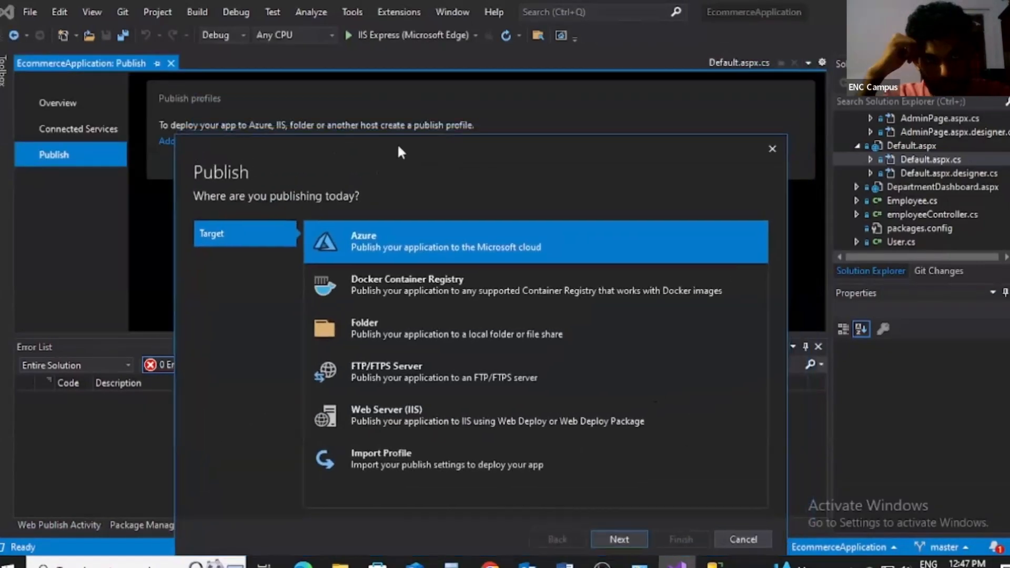
drag(402, 153, 408, 171)
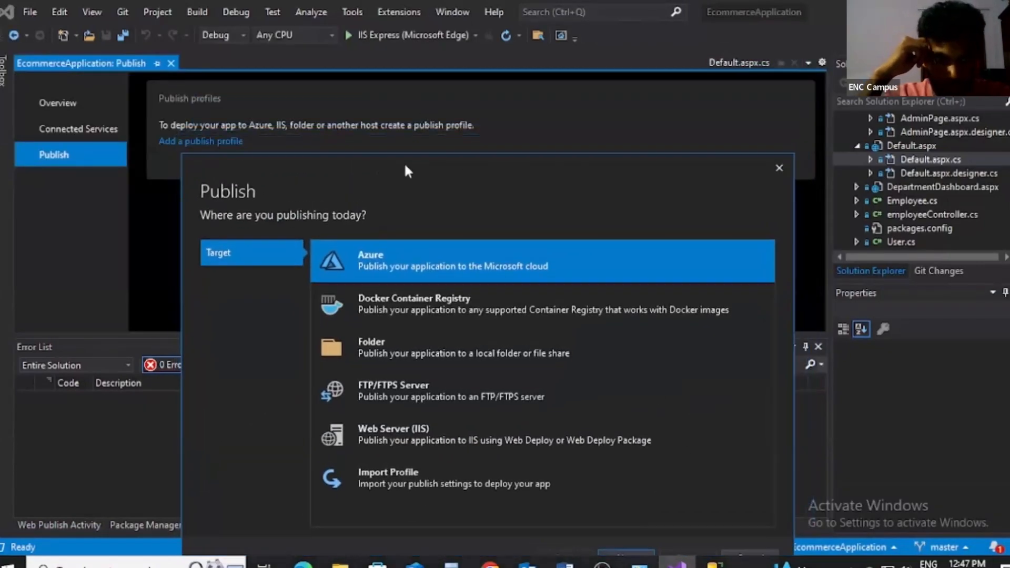
drag(405, 166, 427, 49)
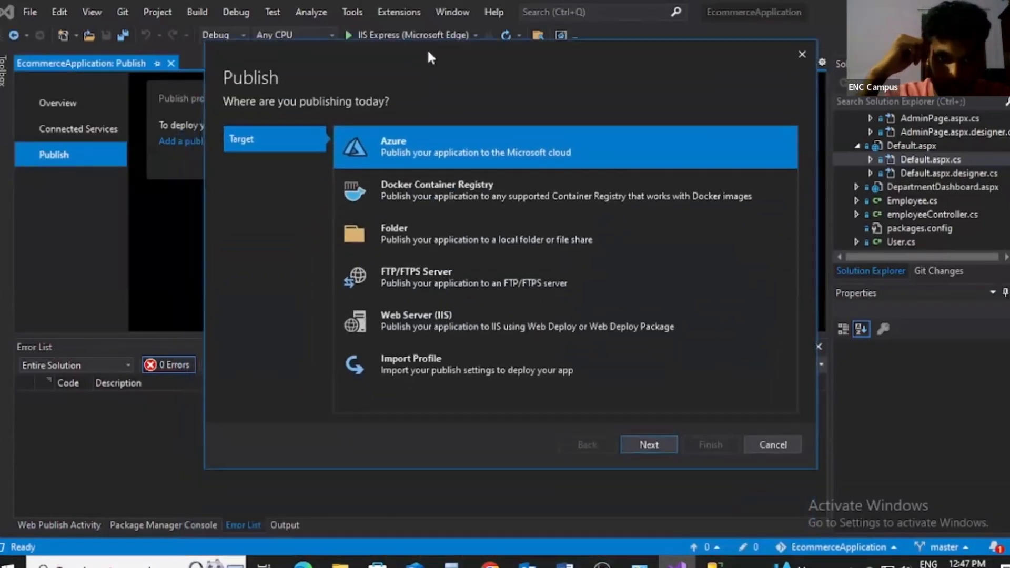
click(437, 234)
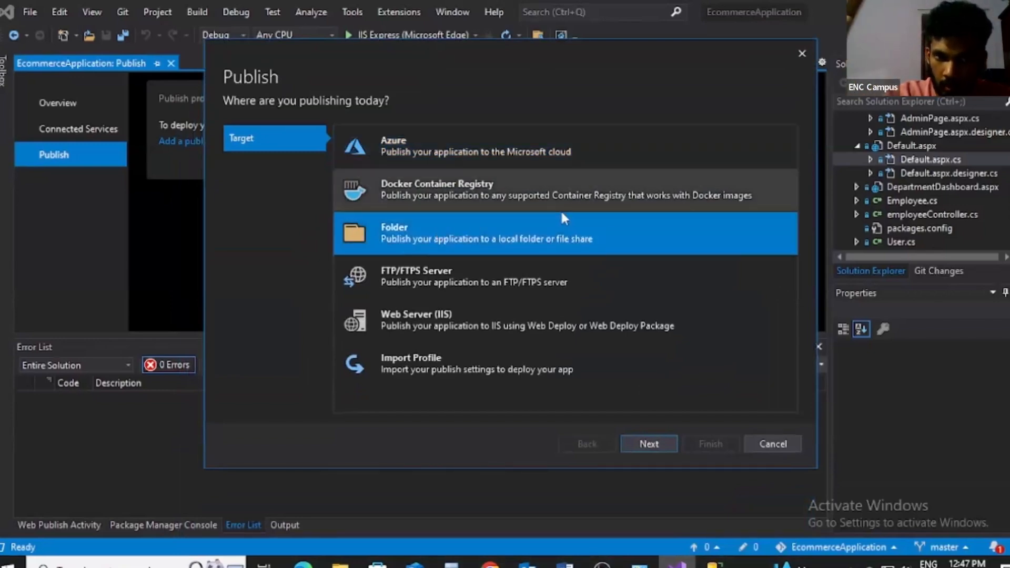
click(648, 444)
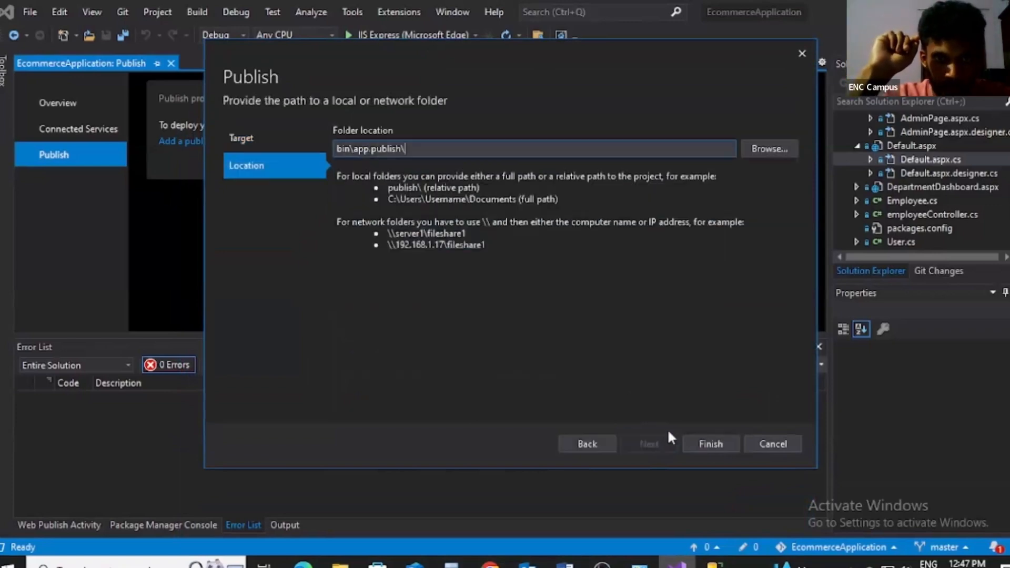
- Create an EmpMgtSystm folder on the D: drive and choose it as the publish location
click(757, 146)
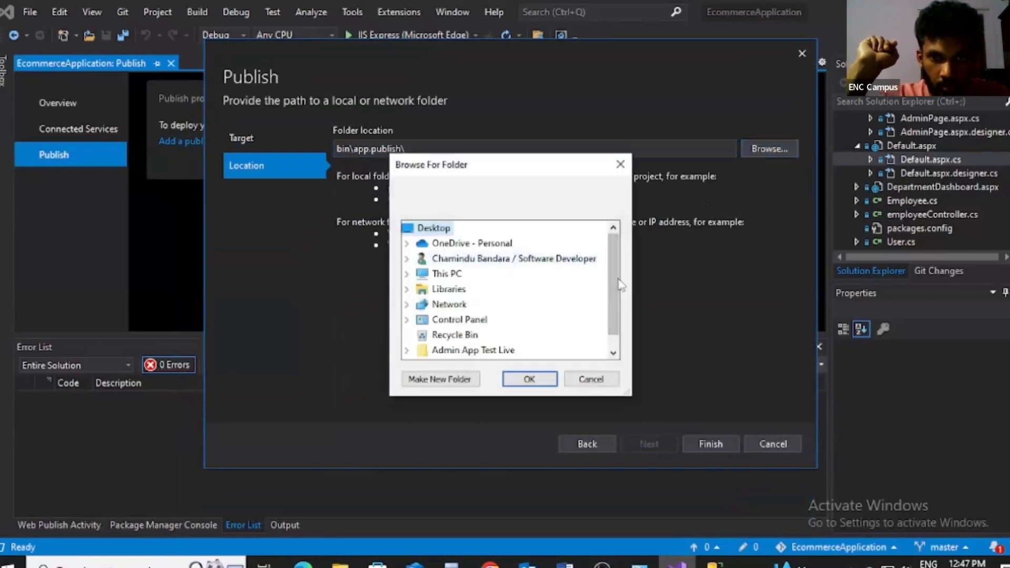
scroll(613, 289, down, 1)
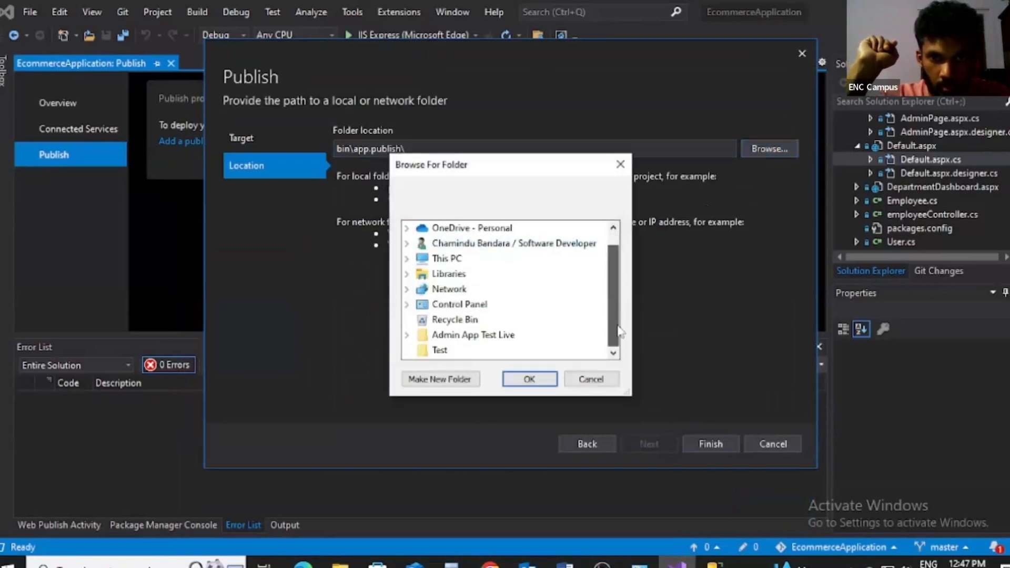
click(445, 258)
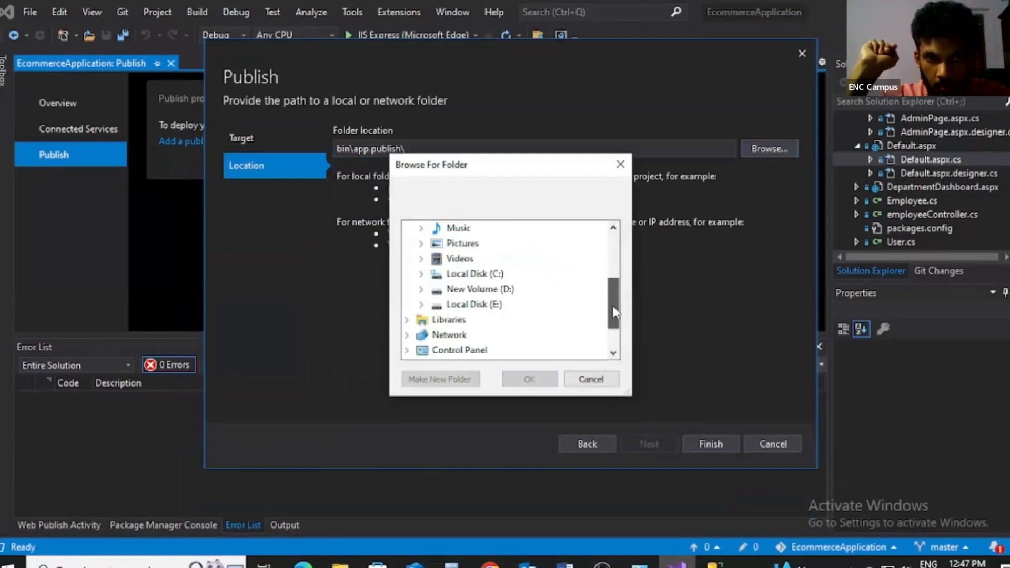
scroll(613, 305, down, 1)
drag(615, 331, 613, 321)
click(473, 274)
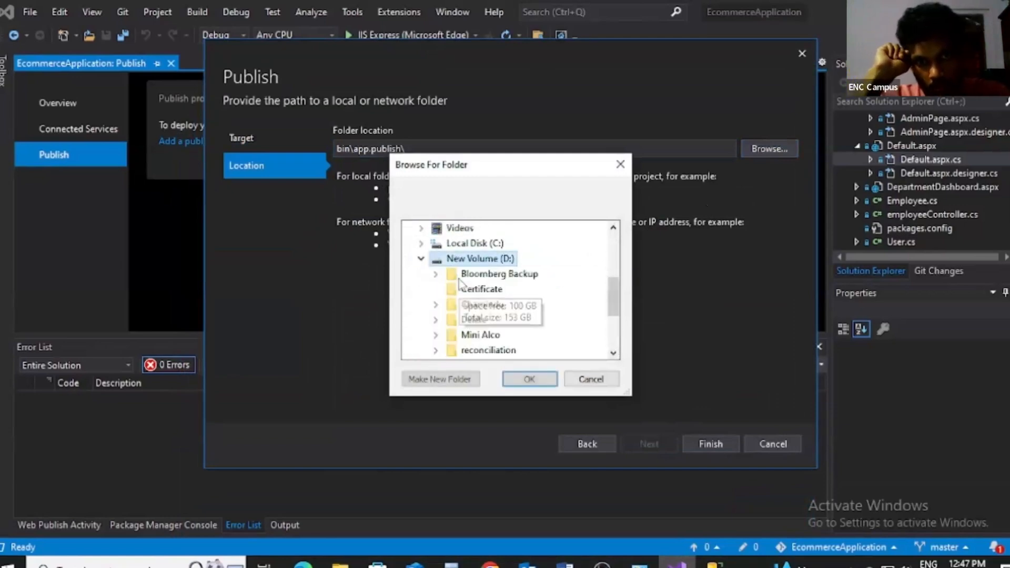
double_click(504, 308)
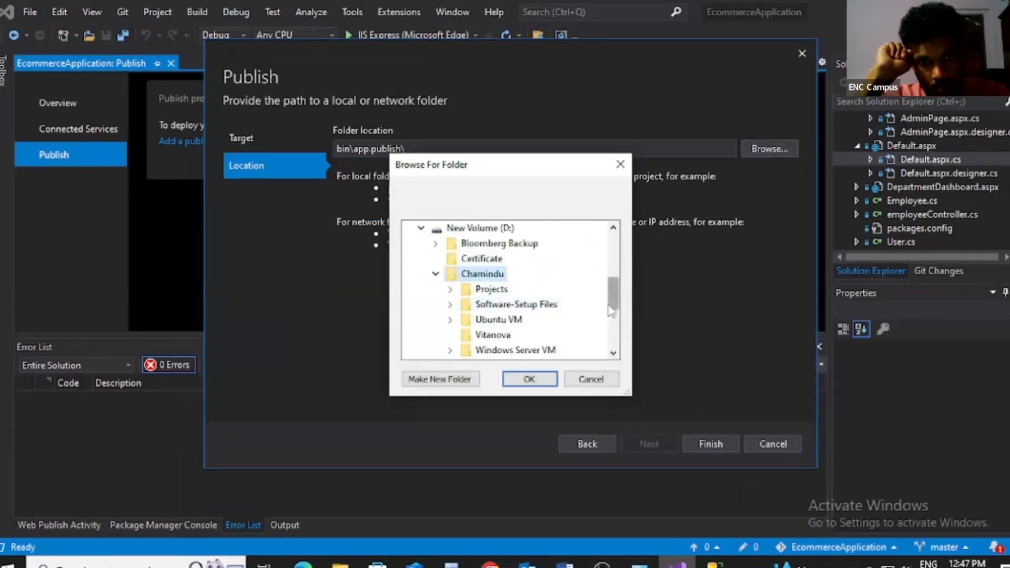
mouse_move(614, 310)
mouse_down()
mouse_move(614, 337)
mouse_move(613, 323)
mouse_up()
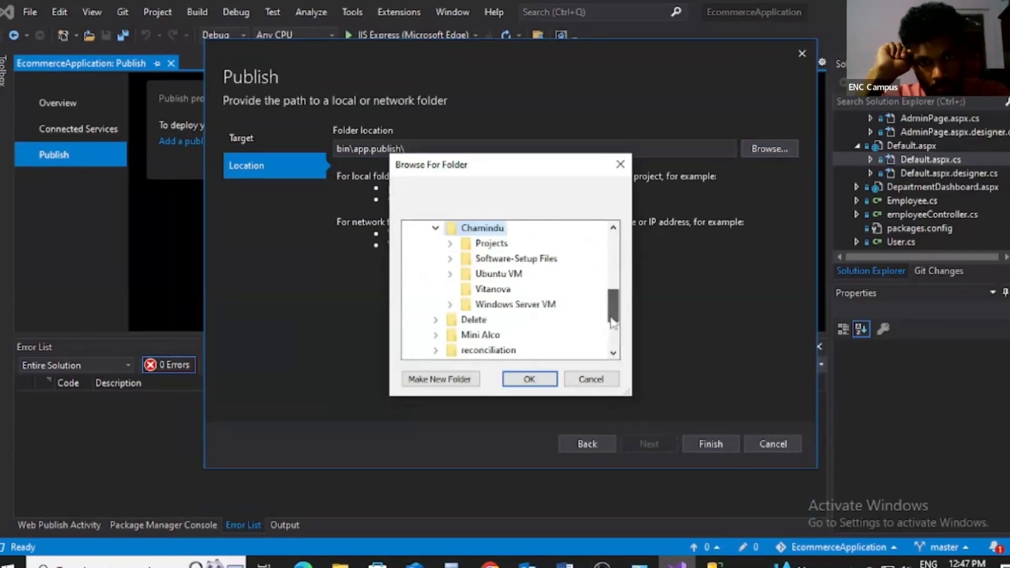
click(493, 290)
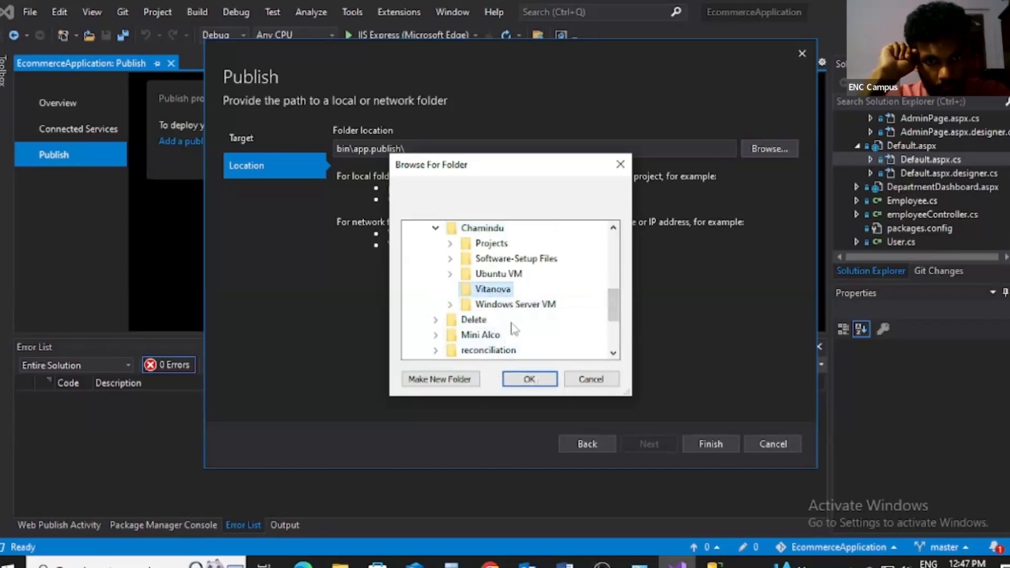
click(446, 379)
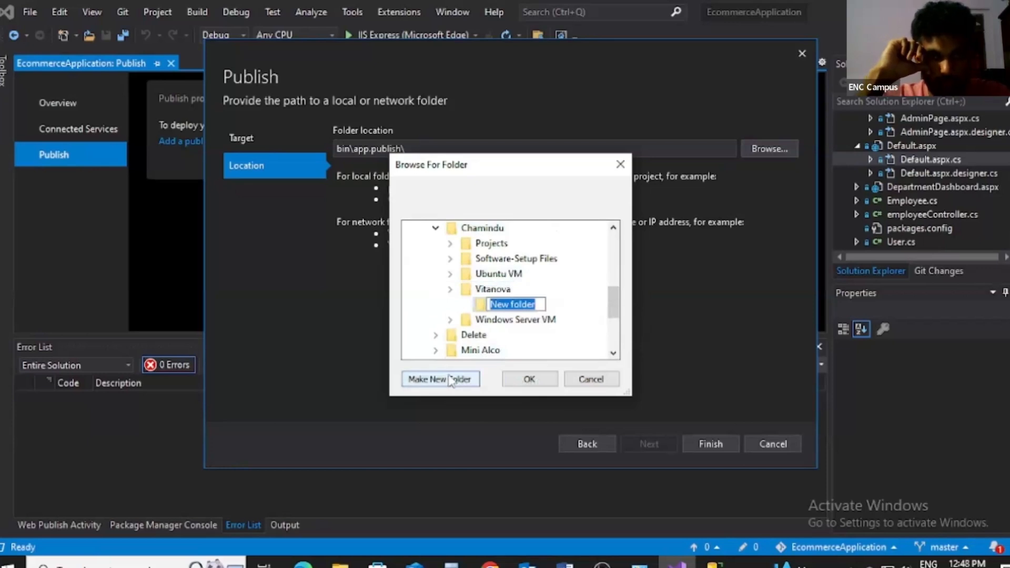
key(BackSpace)
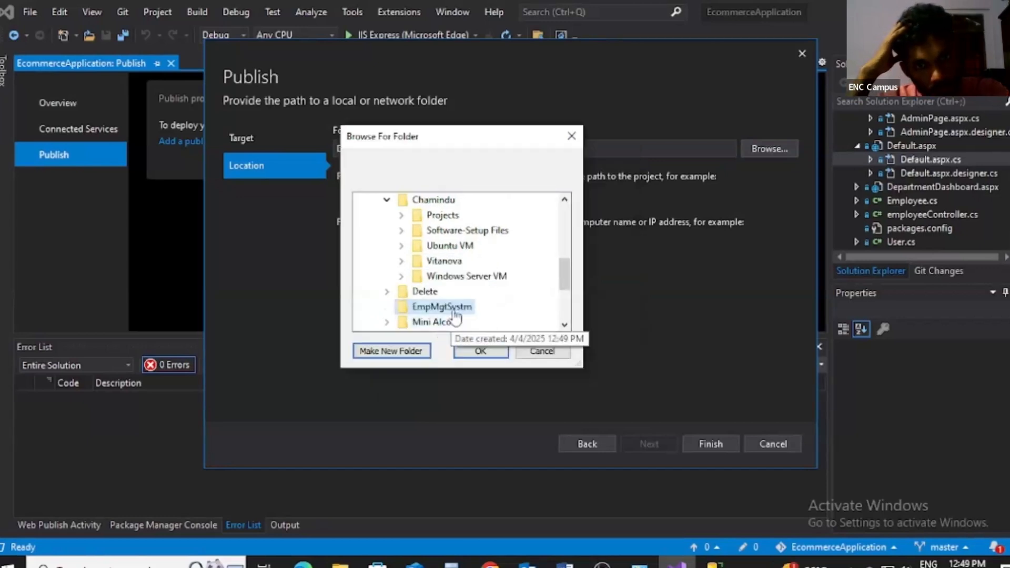
click(480, 351)
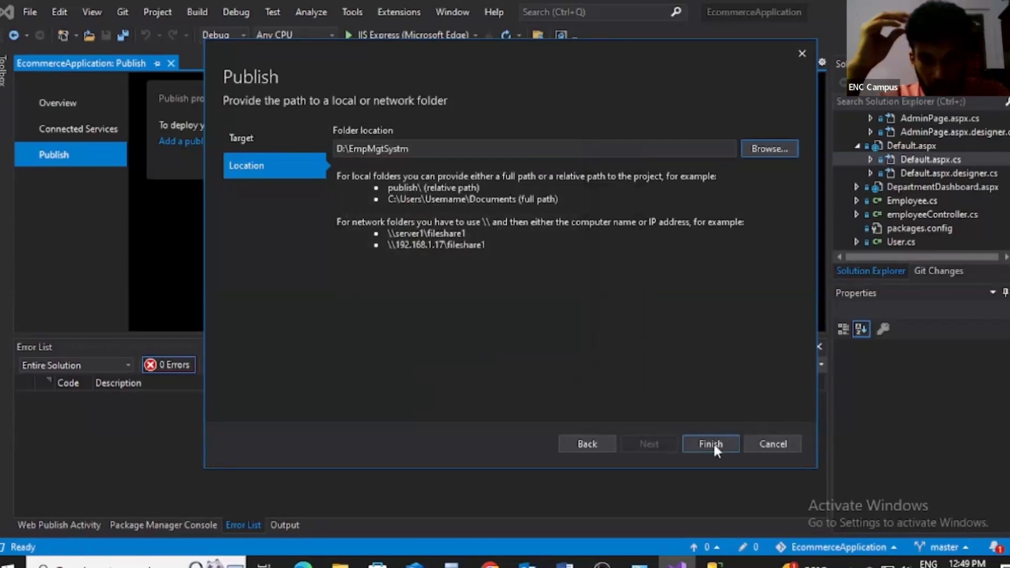
- Finish the folder publish profile and publish the web application to D:\EmpMgtSystm
click(713, 443)
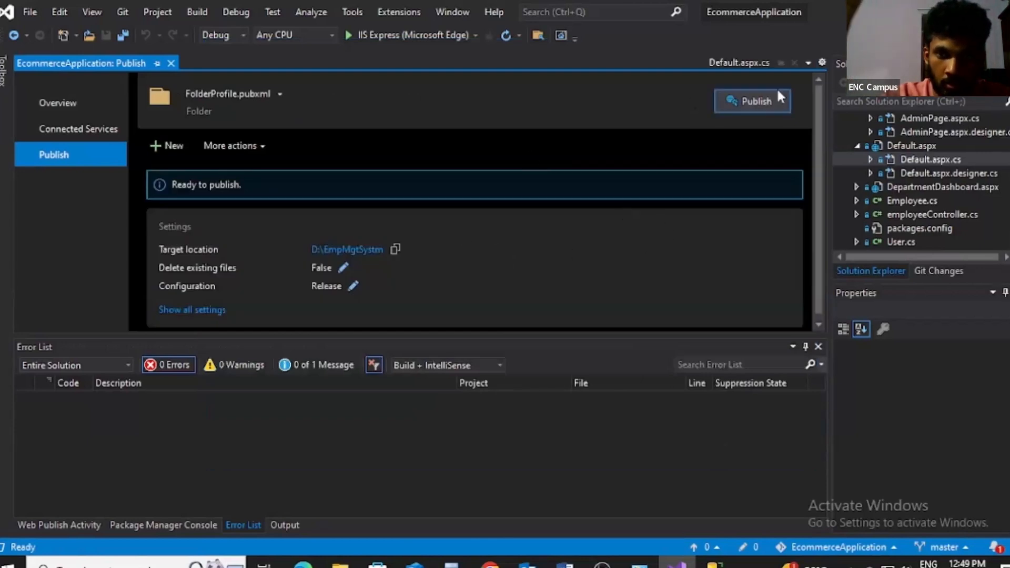
click(759, 100)
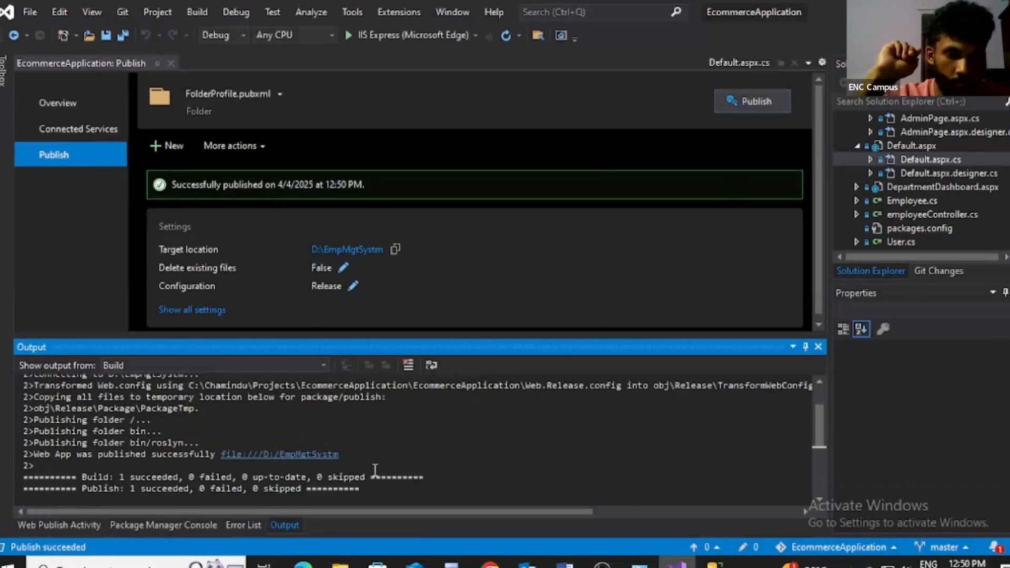
mouse_move(341, 563)
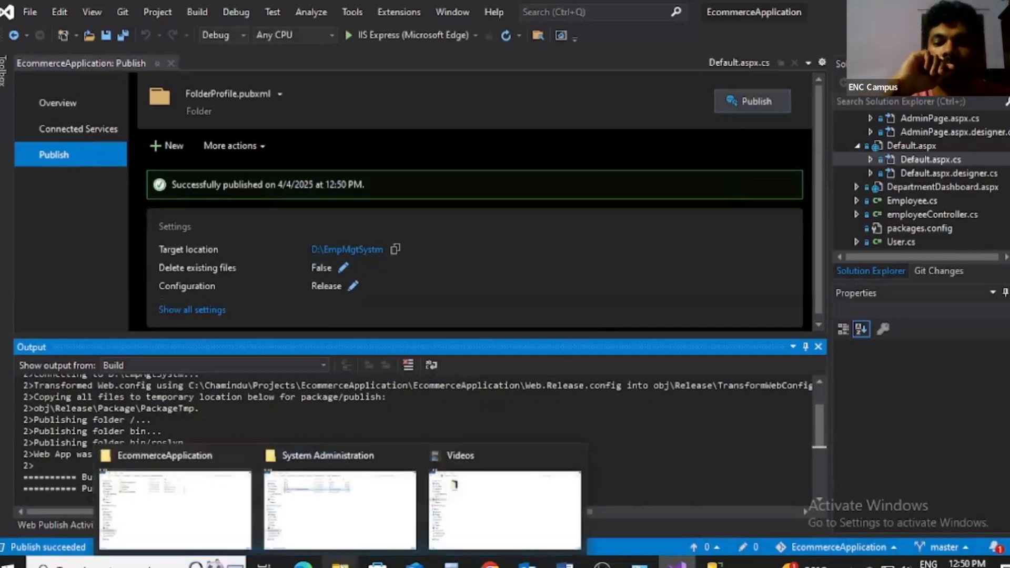
- Switch to File Explorer and open the EmpMgtSystm folder on the D: drive to check the published files
mouse_move(343, 529)
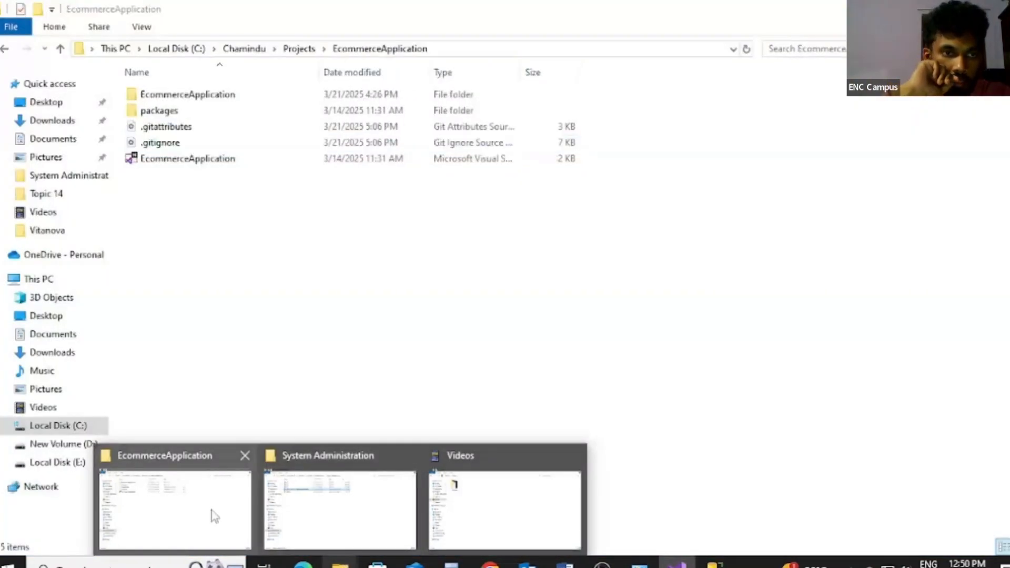
click(213, 514)
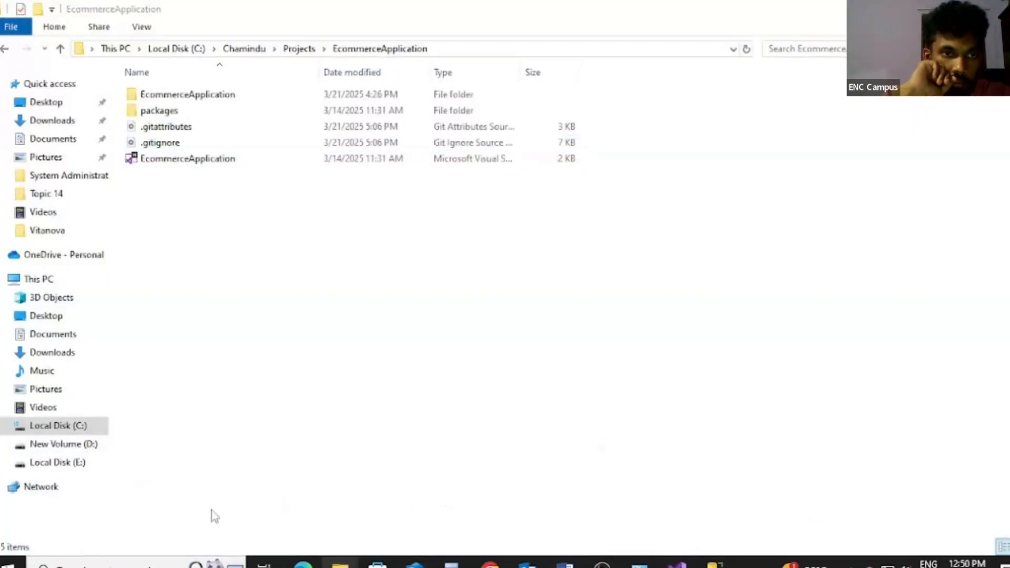
click(79, 445)
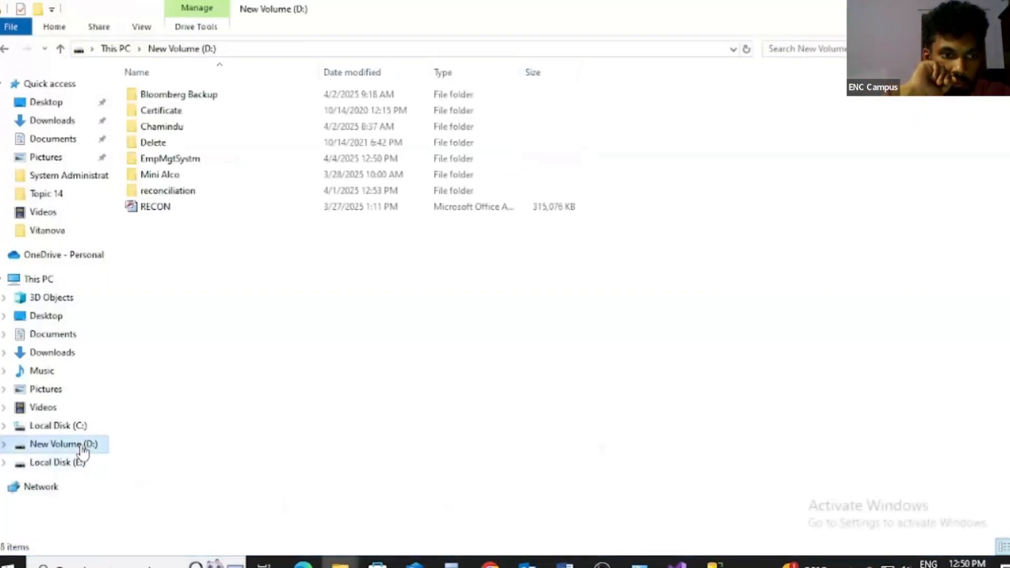
double_click(166, 160)
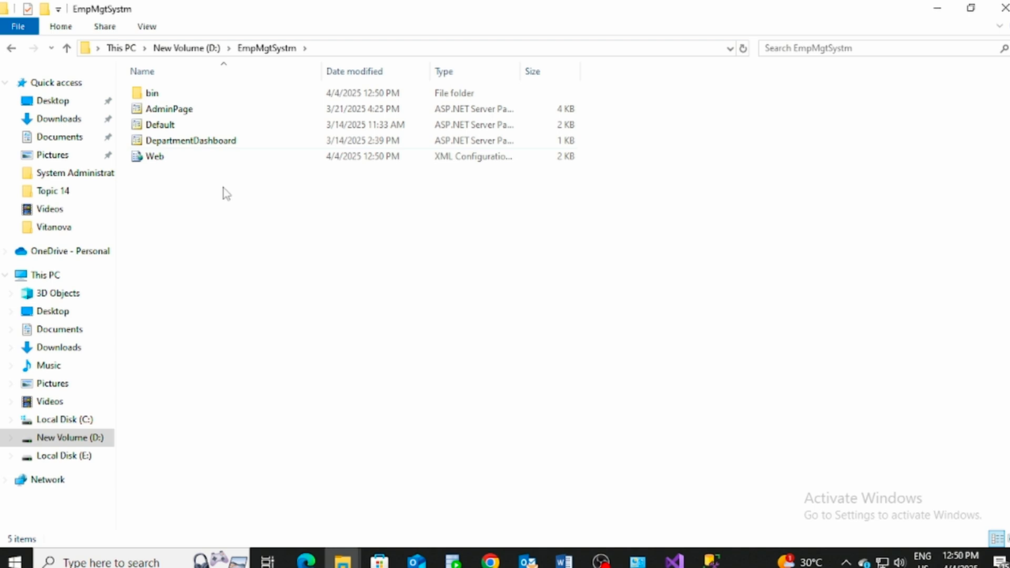
- Launch Oracle VM VirtualBox on the host and start the Windows sever virtual machine
key(super)
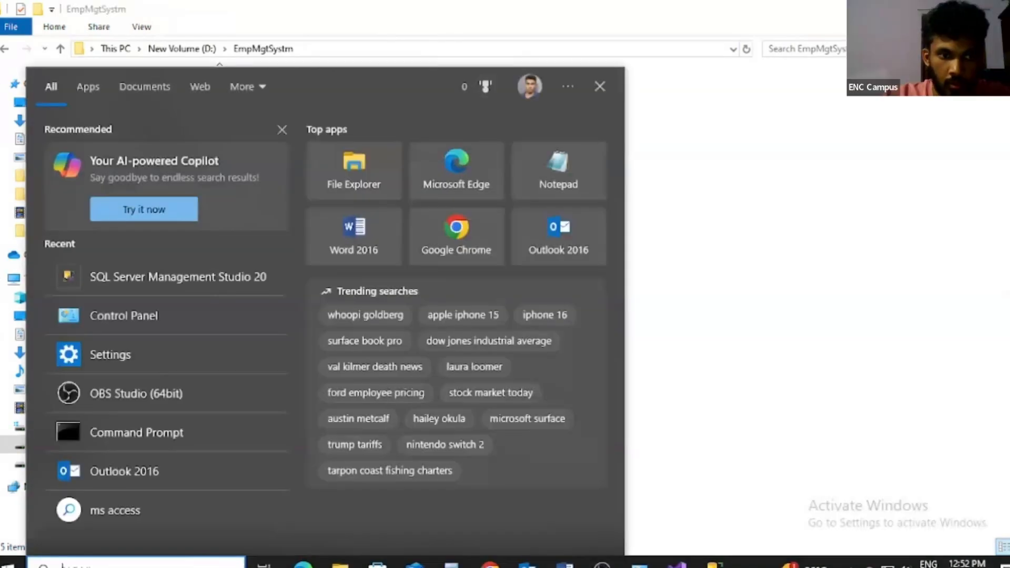
text(vir)
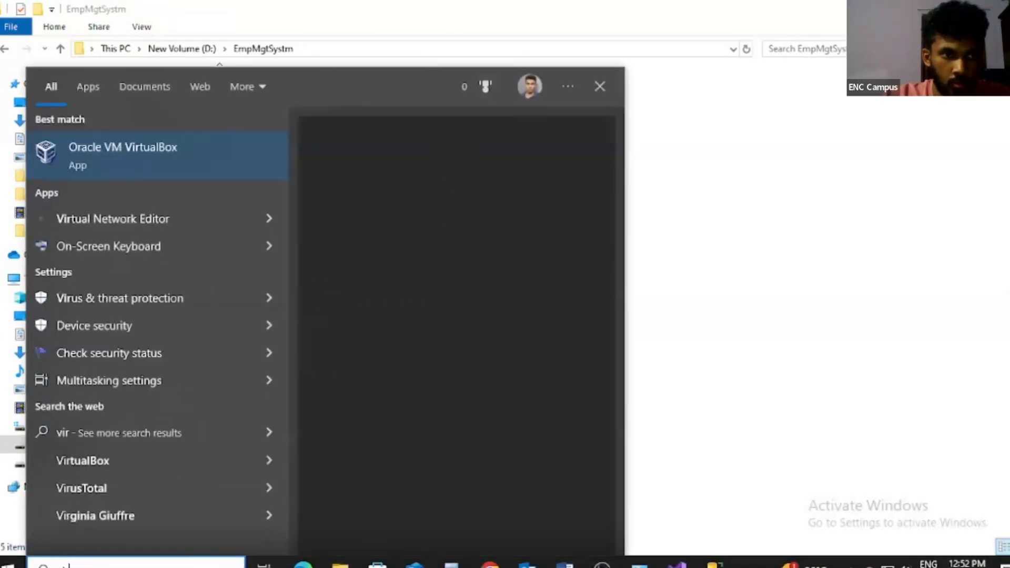
click(163, 153)
click(93, 135)
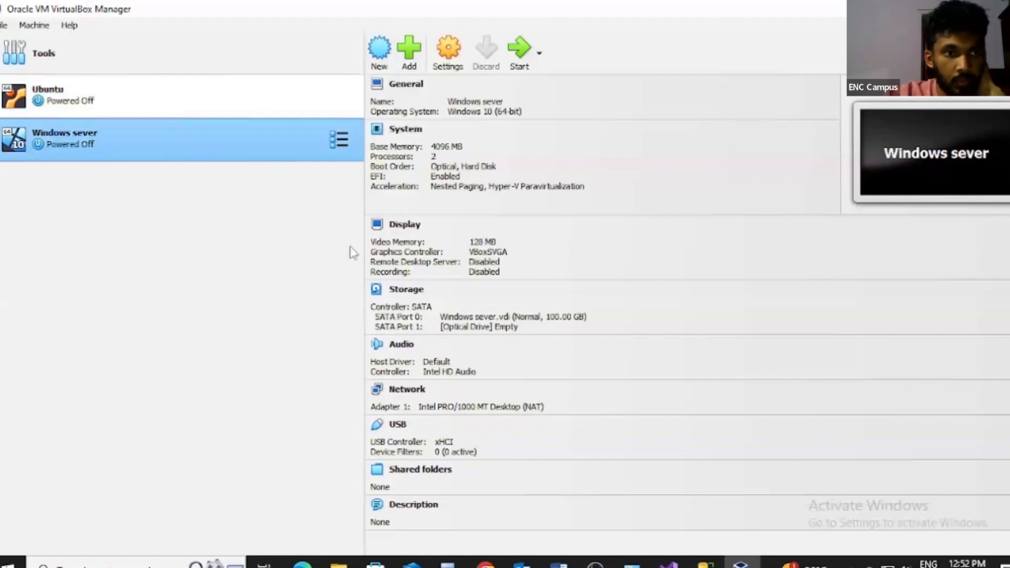
click(520, 53)
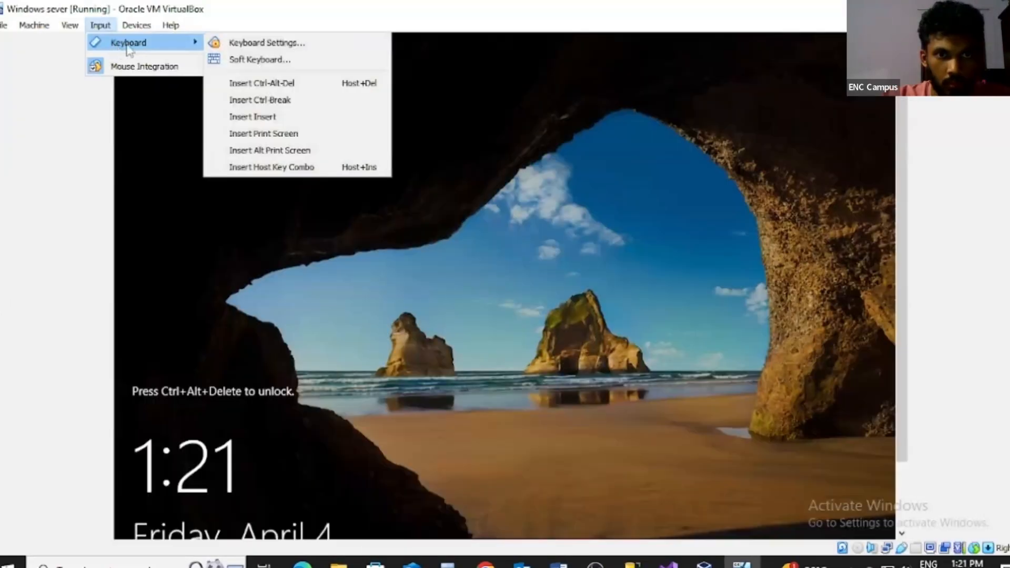
- Unlock the Windows Server guest, enter the Administrator account password to sign in, and dismiss the Windows Admin Center message
click(237, 85)
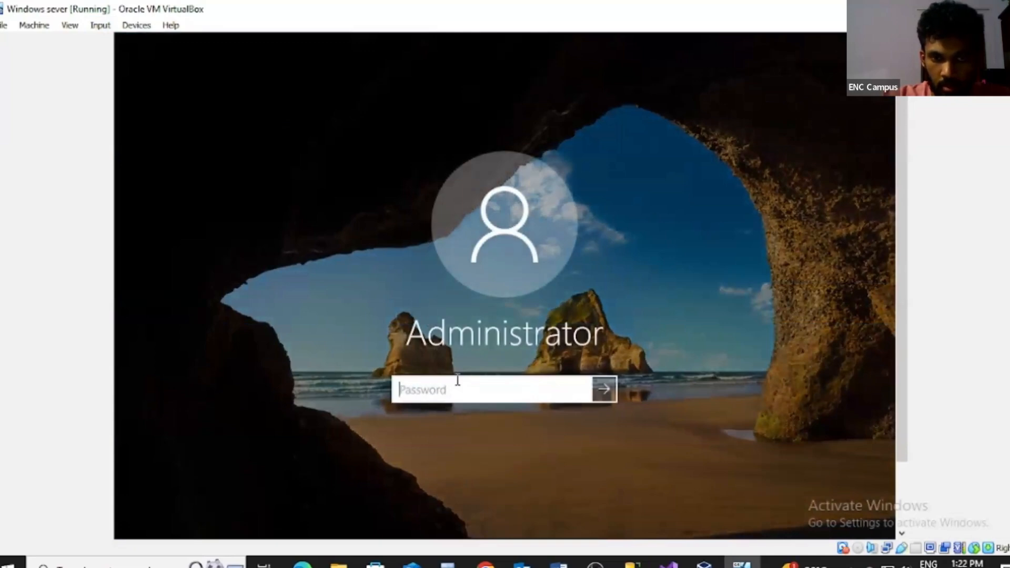
text(•••••••••)
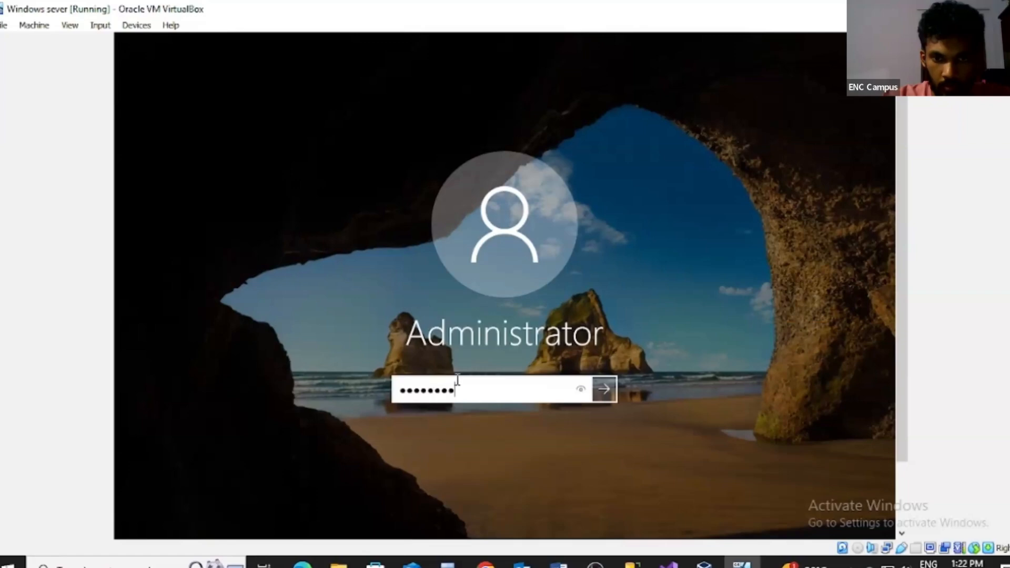
click(605, 389)
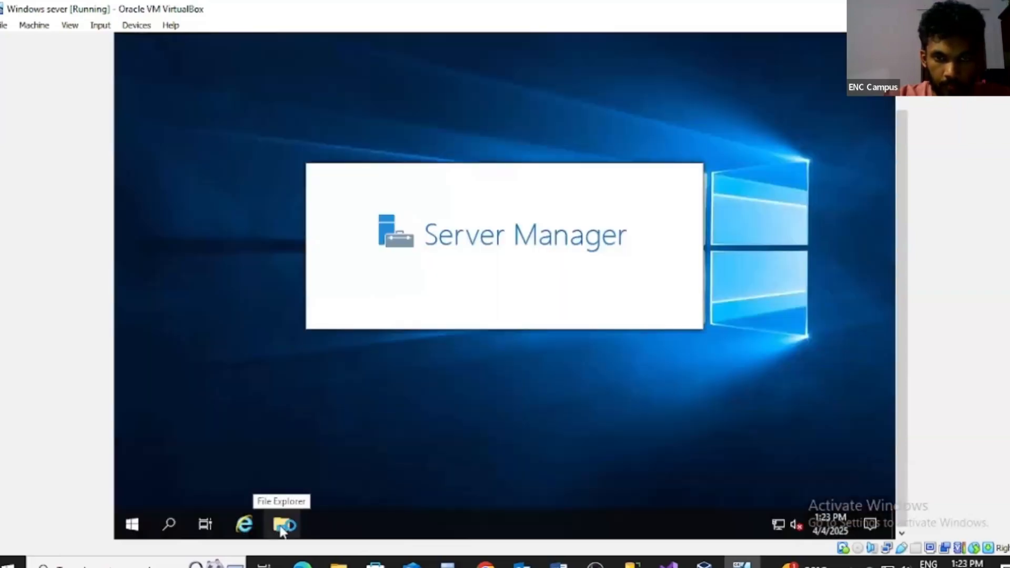
drag(905, 193, 912, 150)
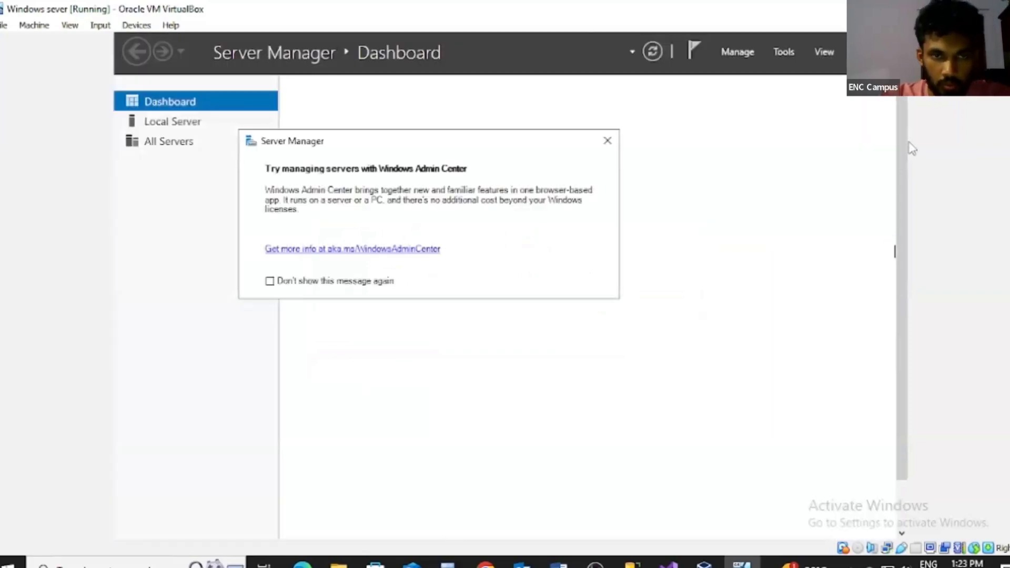
click(607, 141)
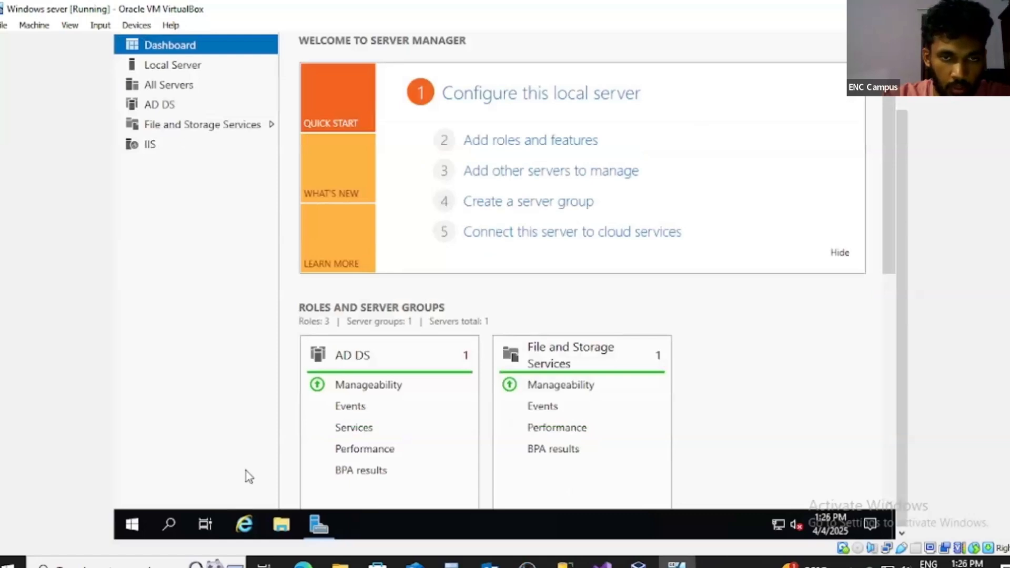
- Open the C:\inetpub\wwwroot folder in the guest's File Explorer
key(super+e)
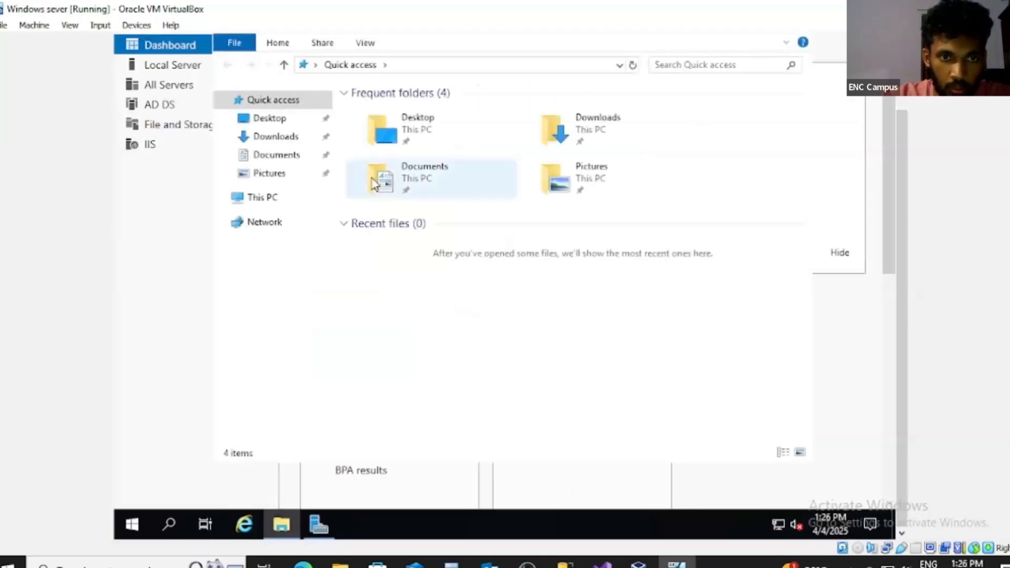
click(272, 205)
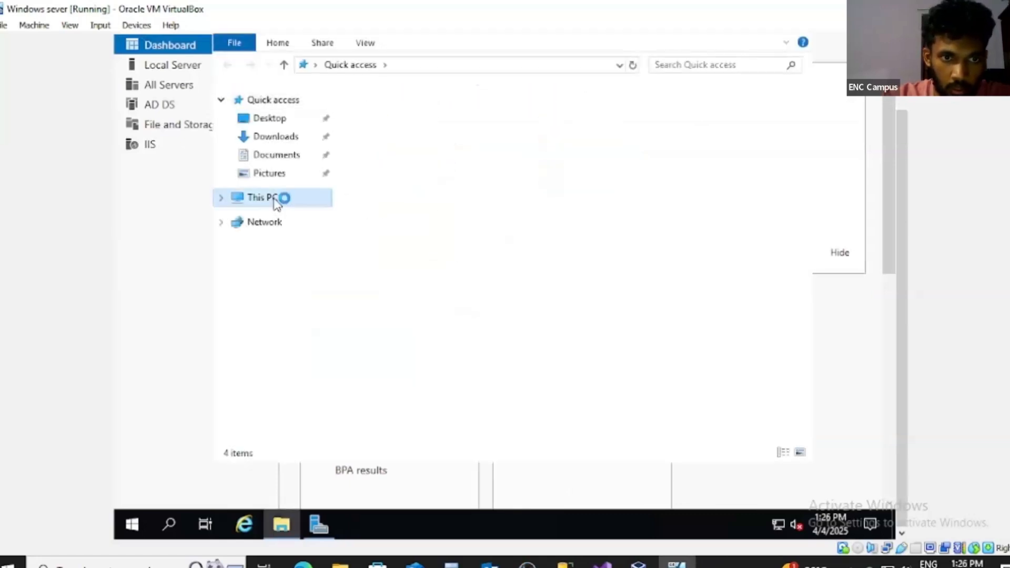
double_click(429, 322)
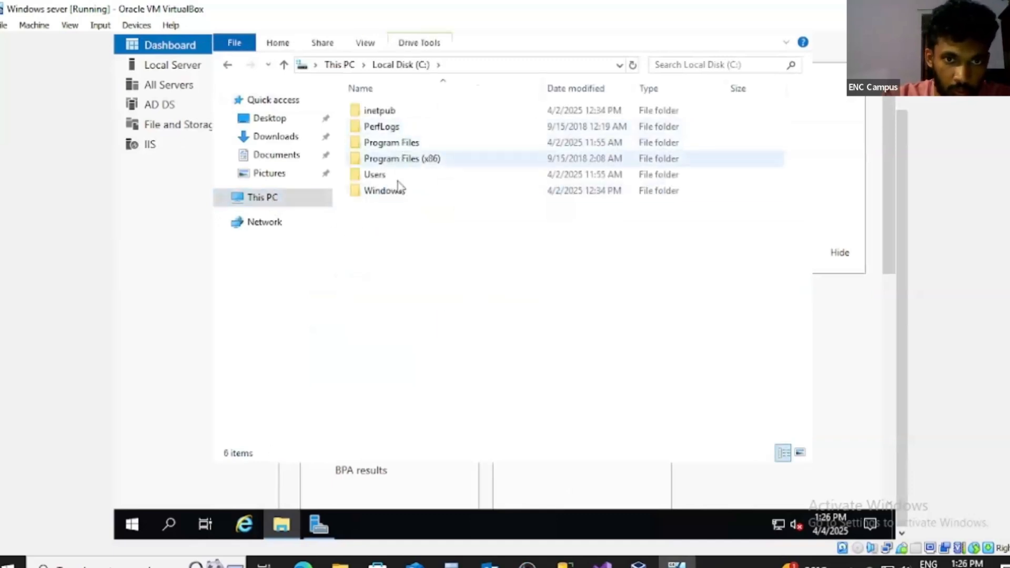
double_click(394, 113)
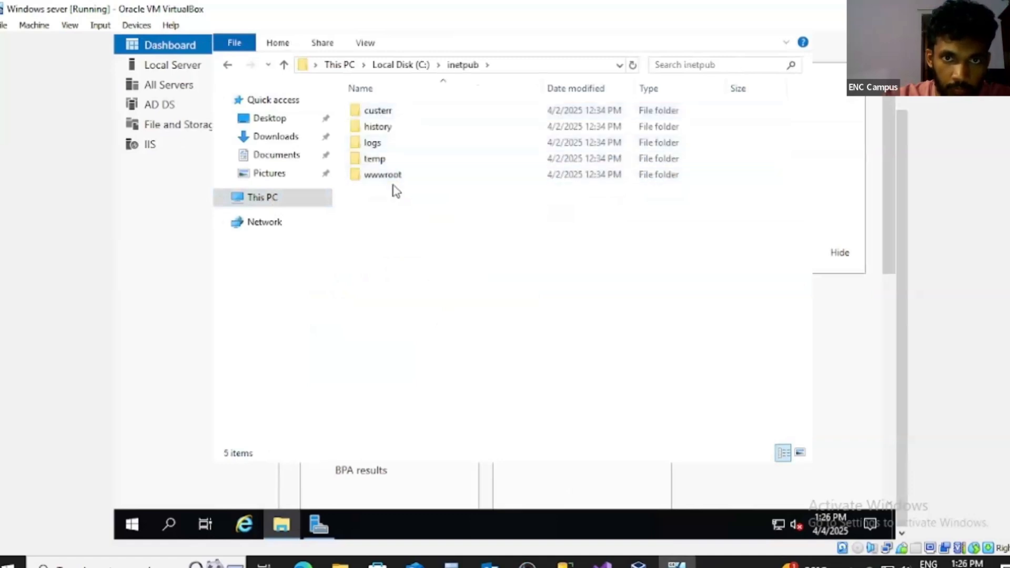
double_click(394, 178)
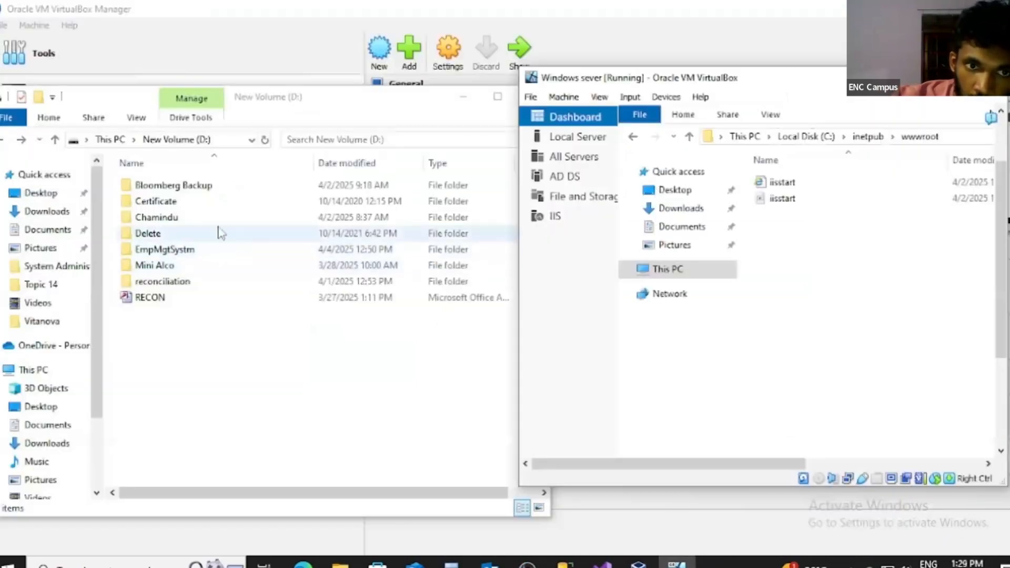
- Try to transfer the EmpMgtSystm folder from the host's D: drive straight into the guest's wwwroot folder
click(171, 251)
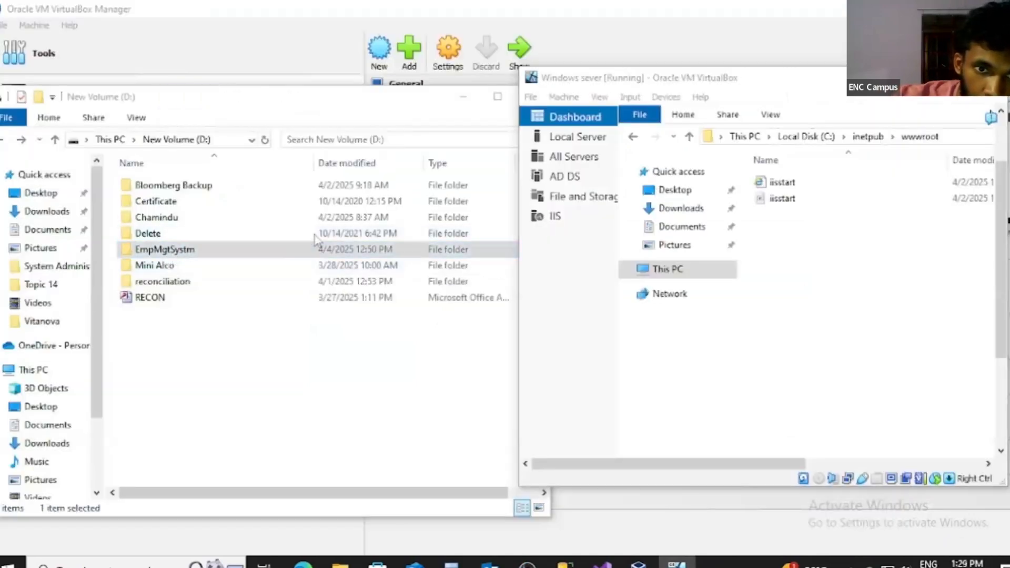
drag(332, 240, 837, 274)
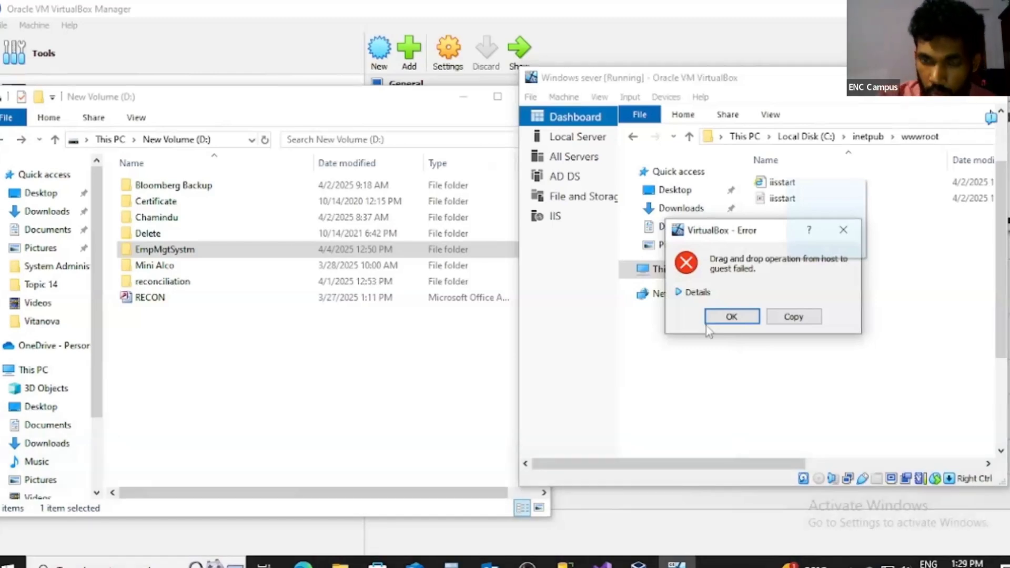
click(680, 293)
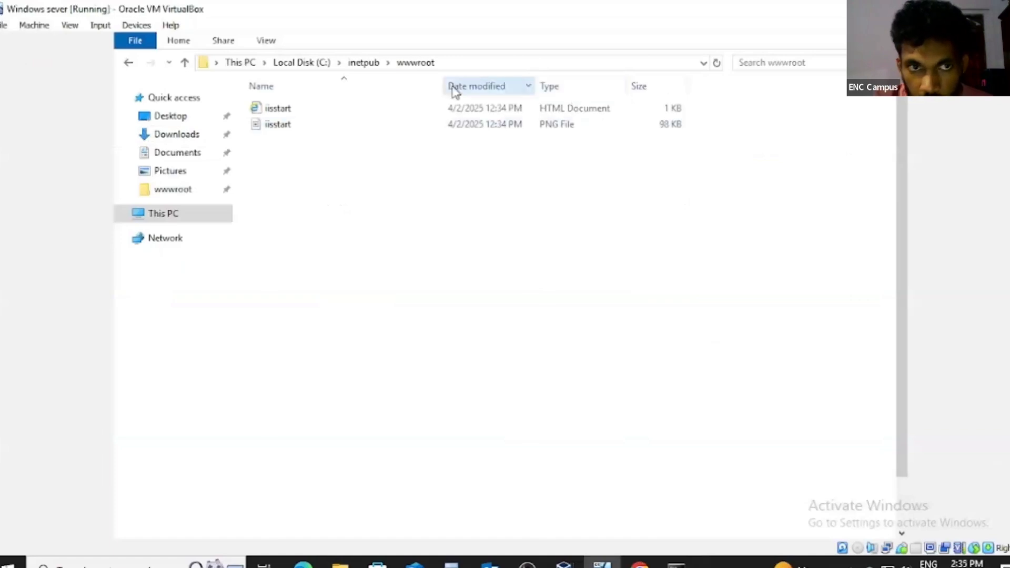
- Insert the Guest Additions CD image into the Windows Server guest and launch its setup from the CD drive
click(136, 25)
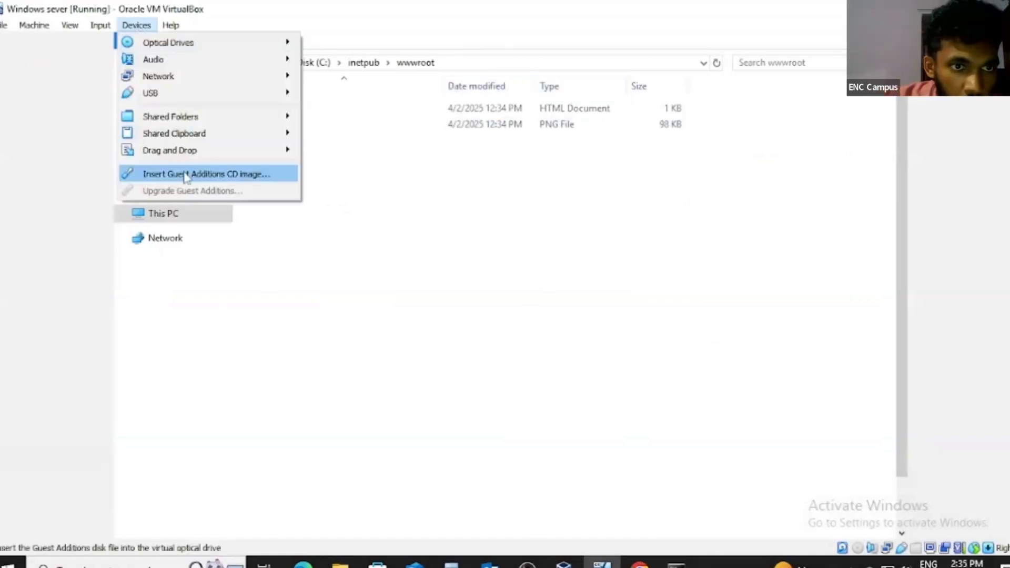
click(186, 172)
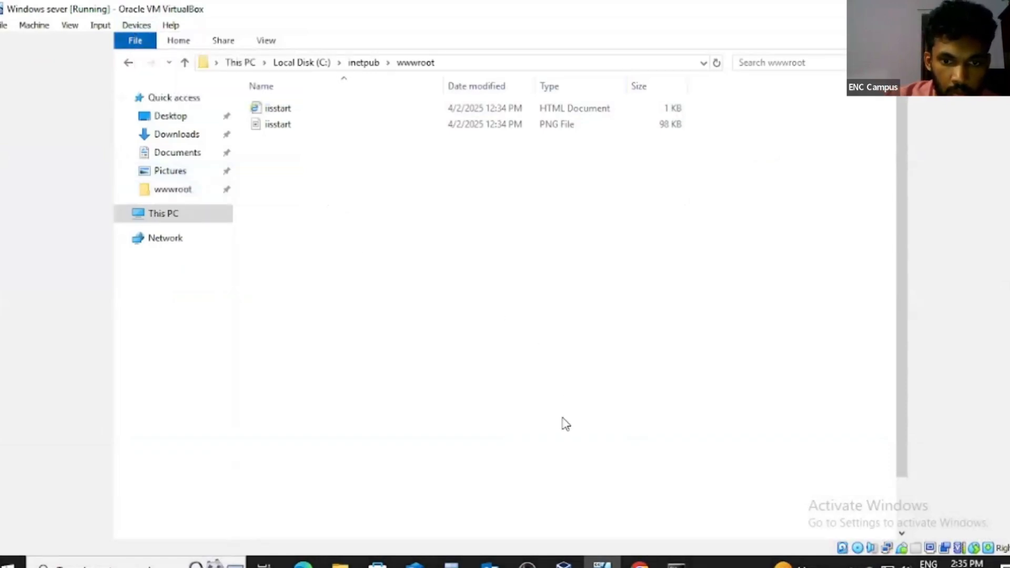
click(181, 214)
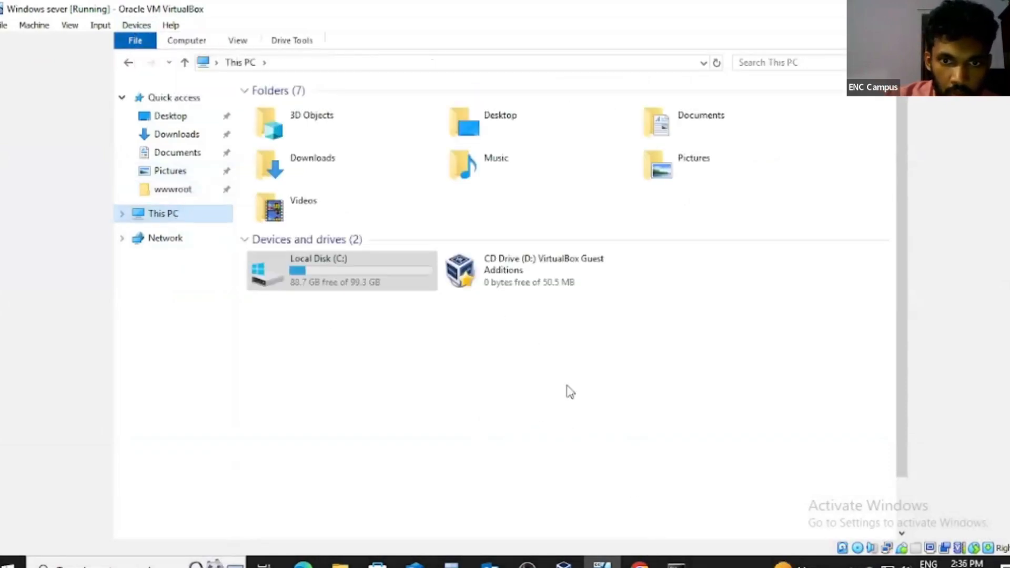
double_click(526, 264)
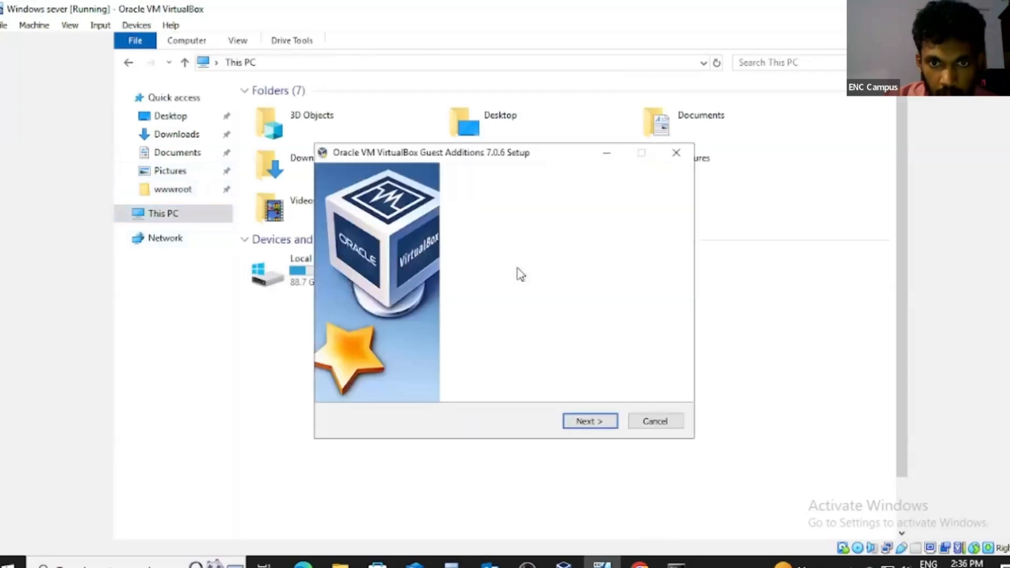
- Install VirtualBox Guest Additions 7.0.6 with the default folder and components, finishing with an immediate reboot
click(586, 422)
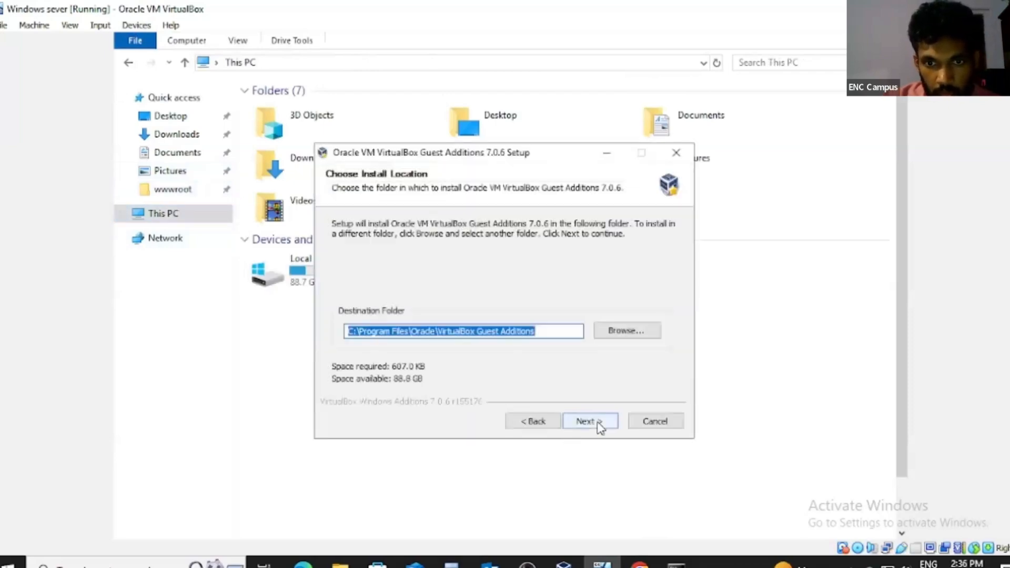
click(599, 423)
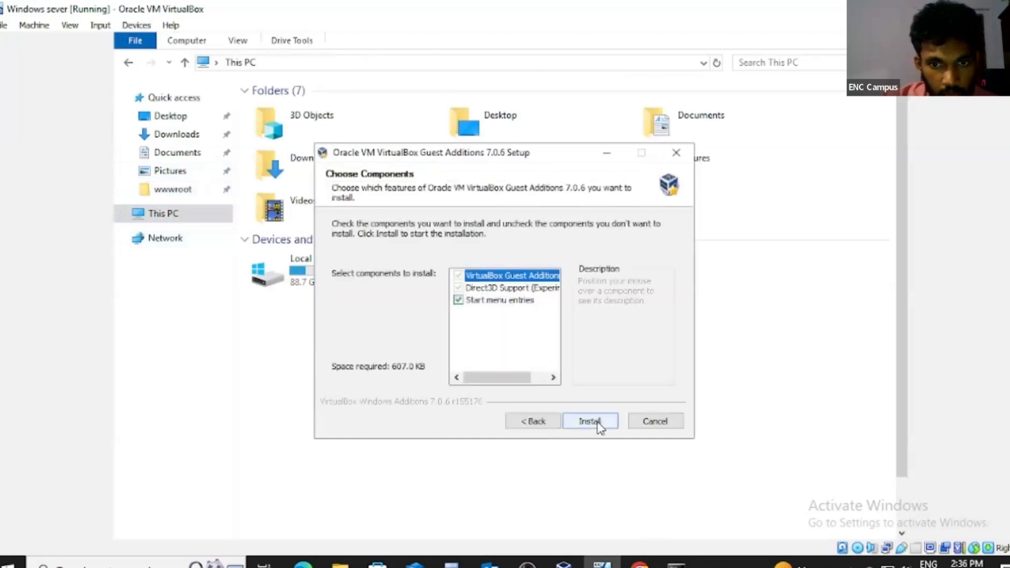
click(589, 421)
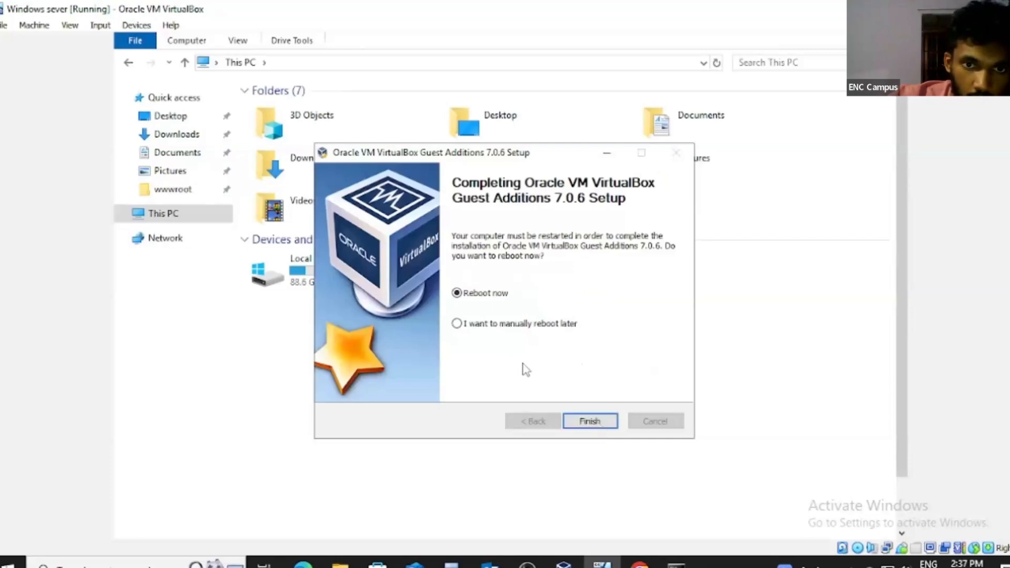
click(590, 422)
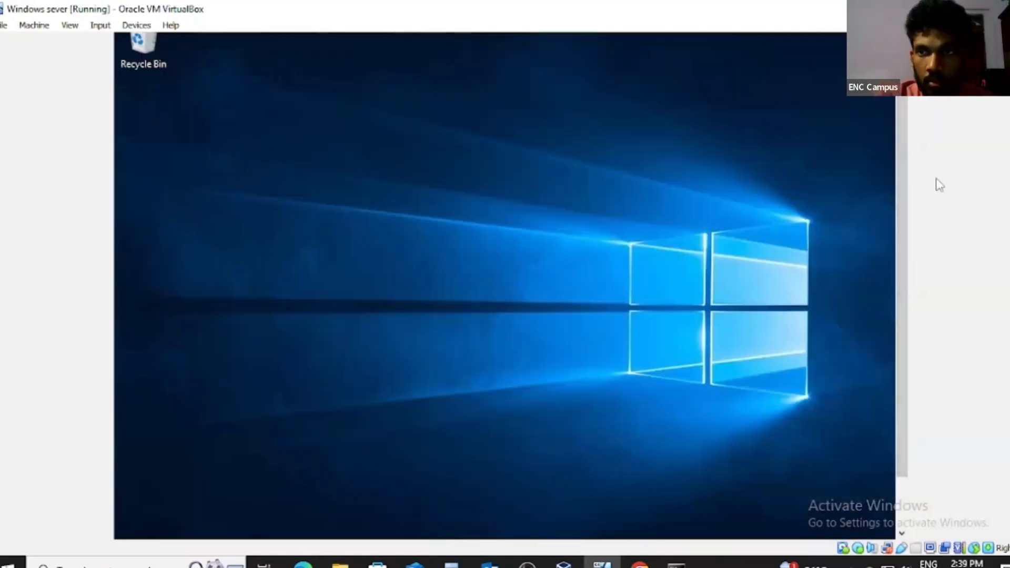
- Reopen the wwwroot folder in the restarted guest's File Explorer, ready to receive the published files
scroll(906, 187, up, 1)
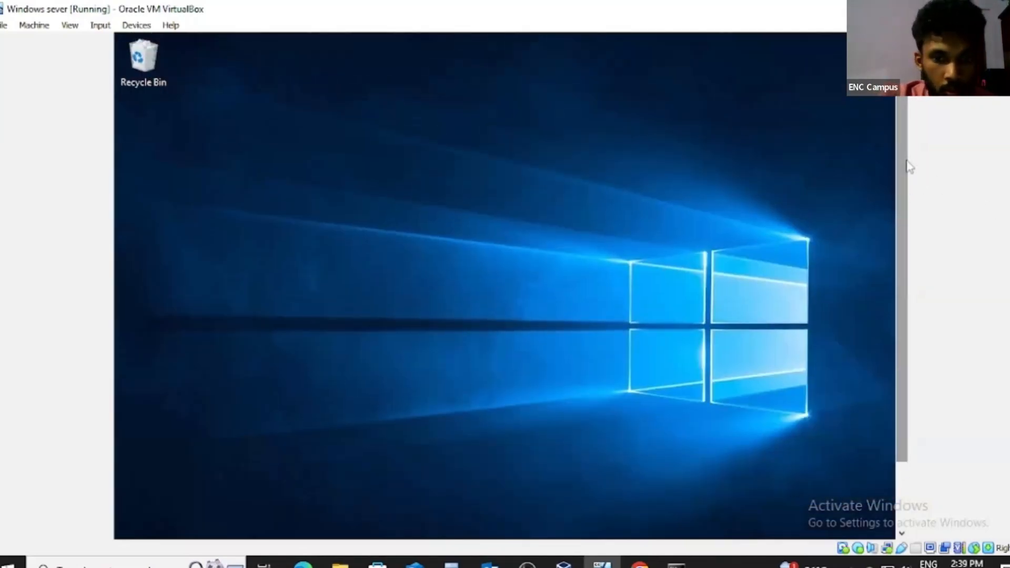
drag(896, 184, 913, 248)
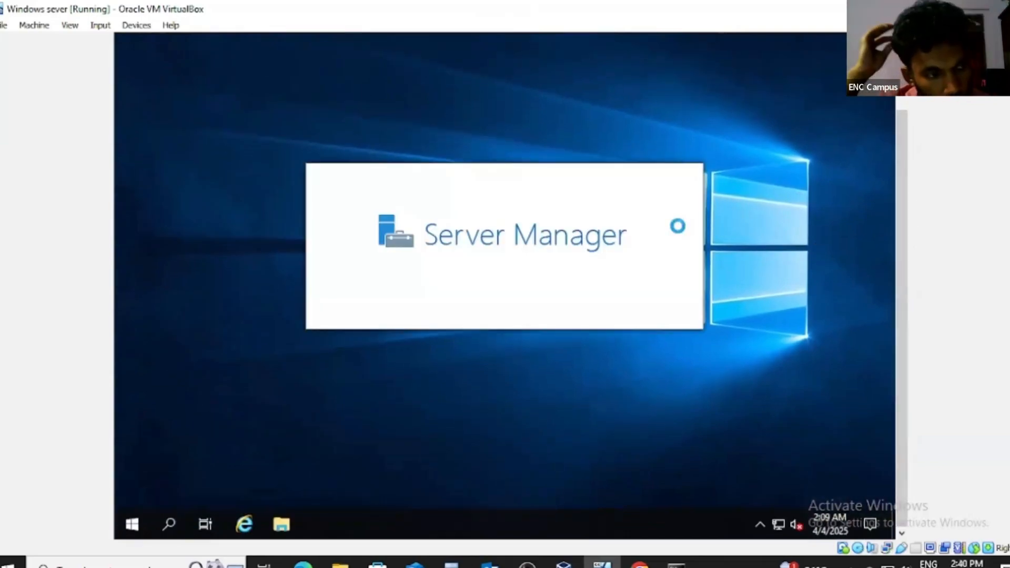
right_click(282, 524)
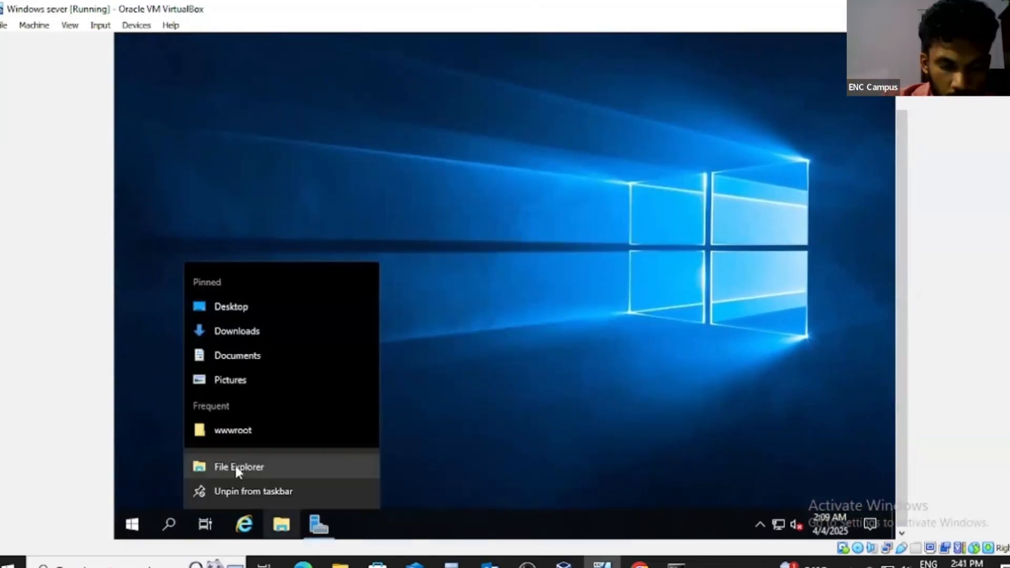
click(251, 430)
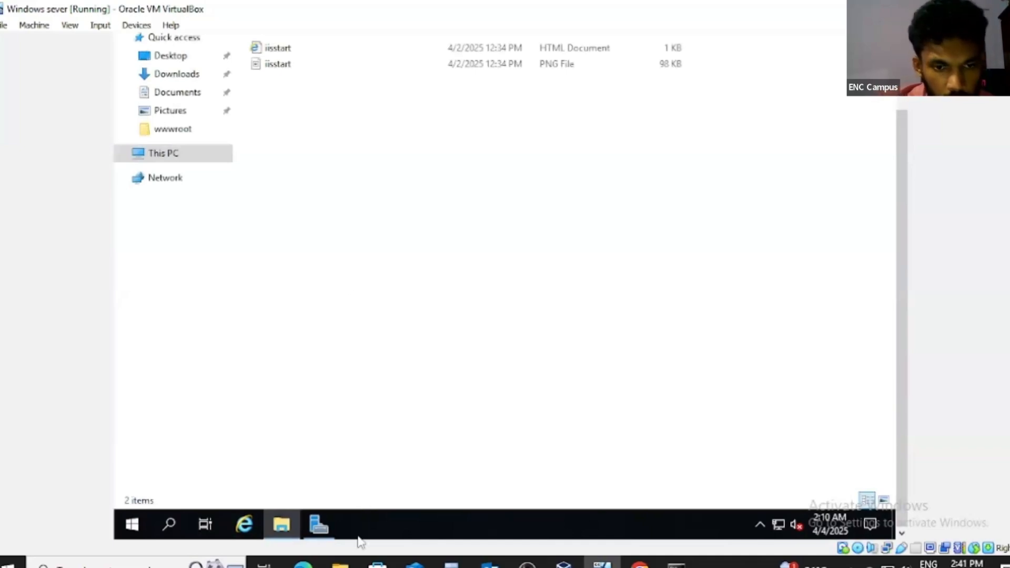
mouse_move(281, 526)
mouse_move(374, 520)
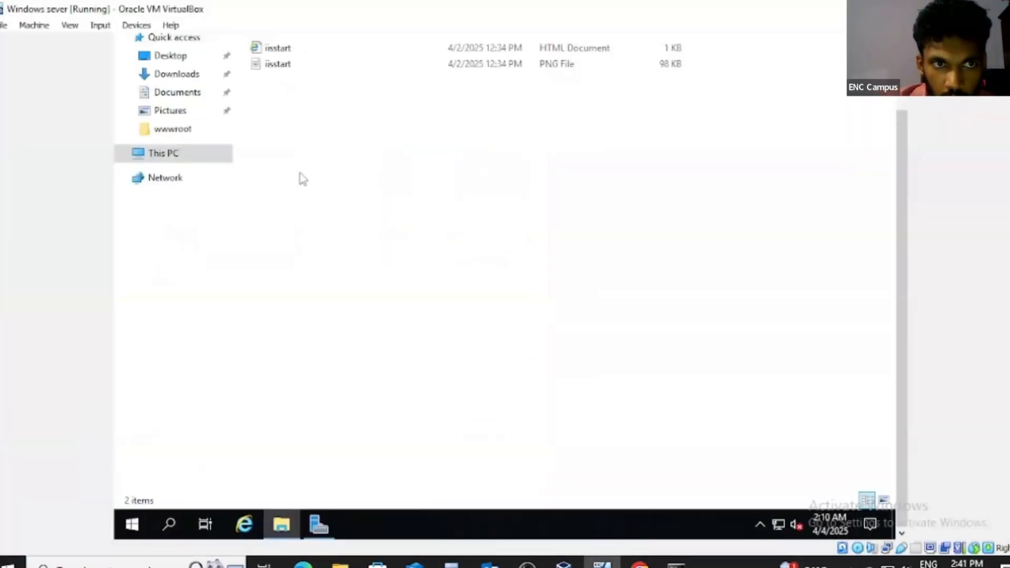
right_click(337, 143)
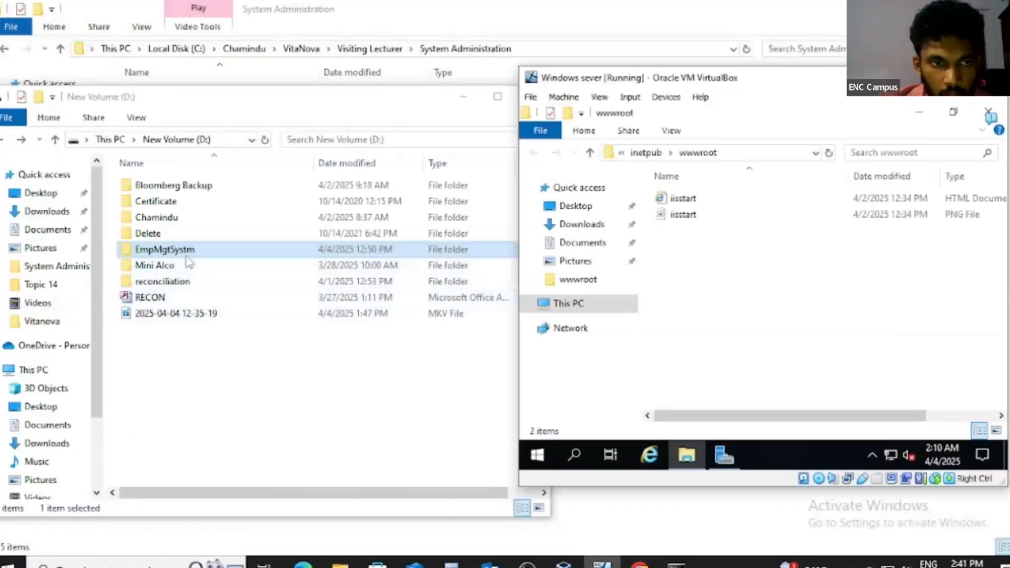
- Copy the EmpMgtSystm folder from the host's D: drive into the guest's wwwroot folder, then maximize the virtual machine window
drag(189, 255, 738, 292)
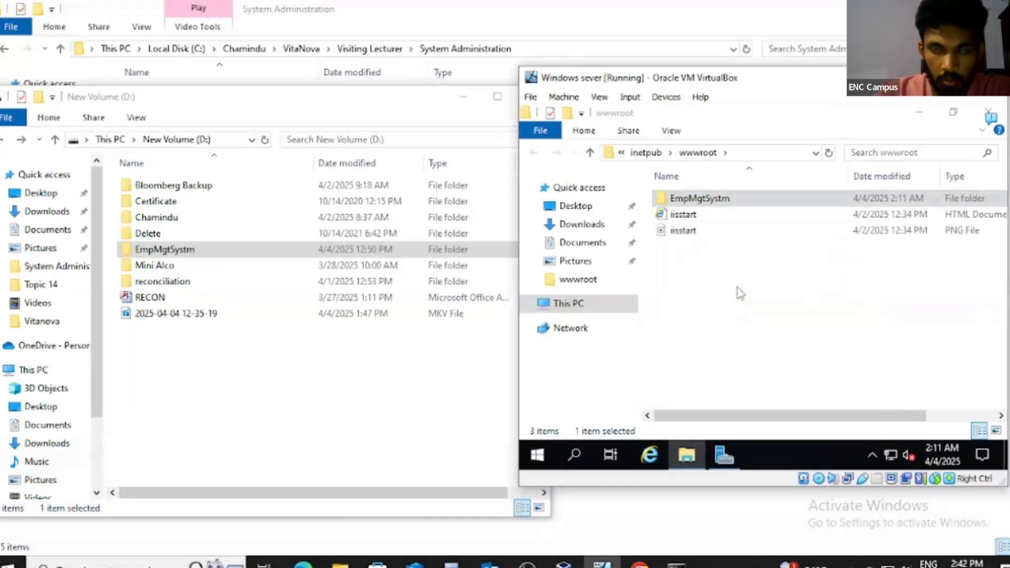
click(954, 77)
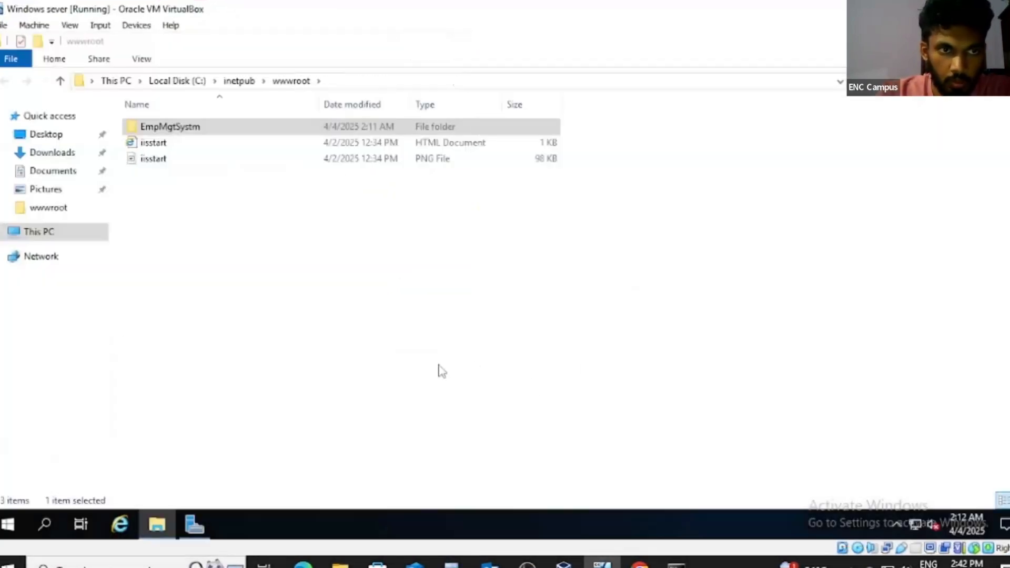
- Search the Windows Server guest for iis and open Internet Information Services (IIS) Manager in a maximized window
click(47, 525)
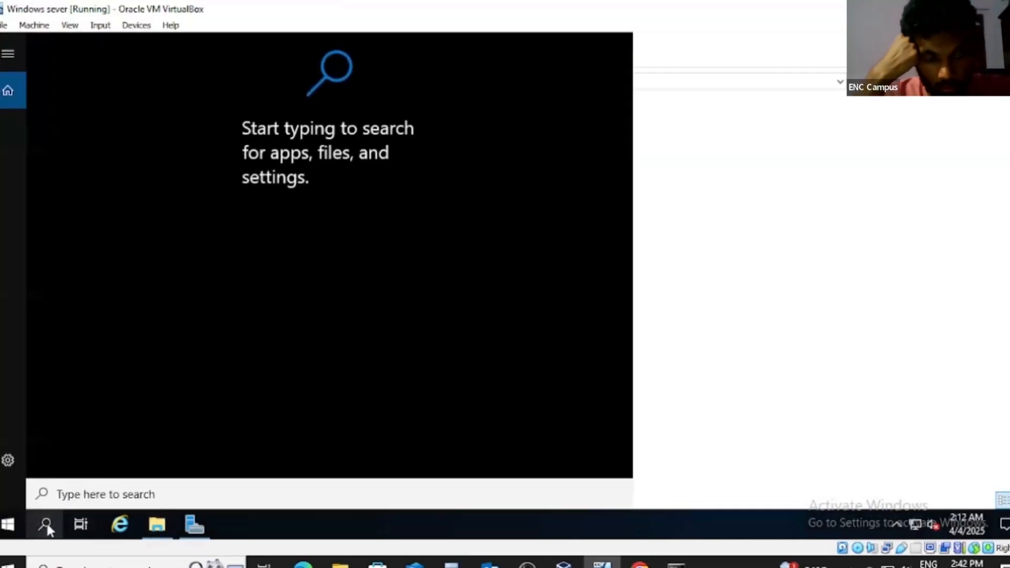
text(i)
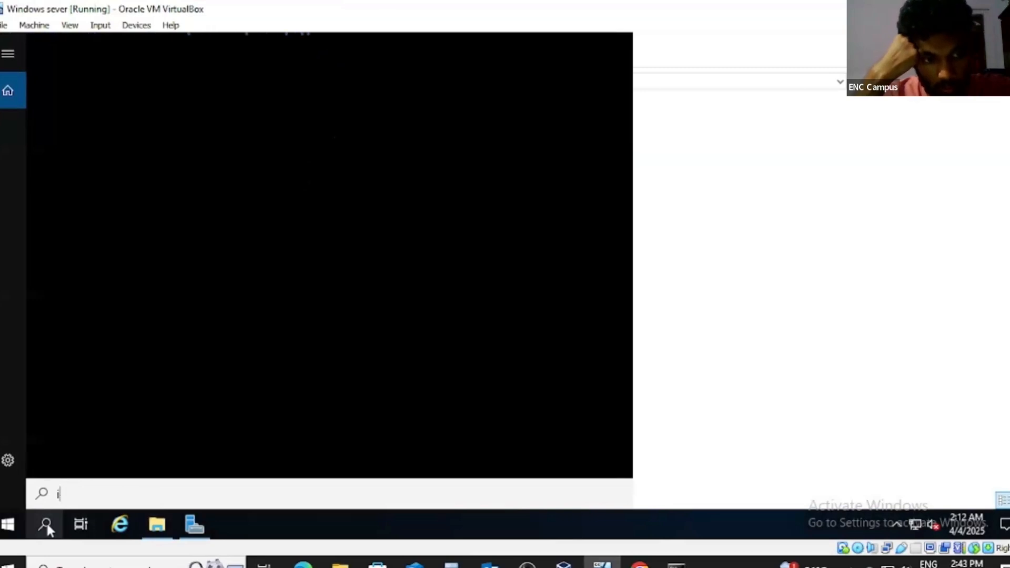
text(is)
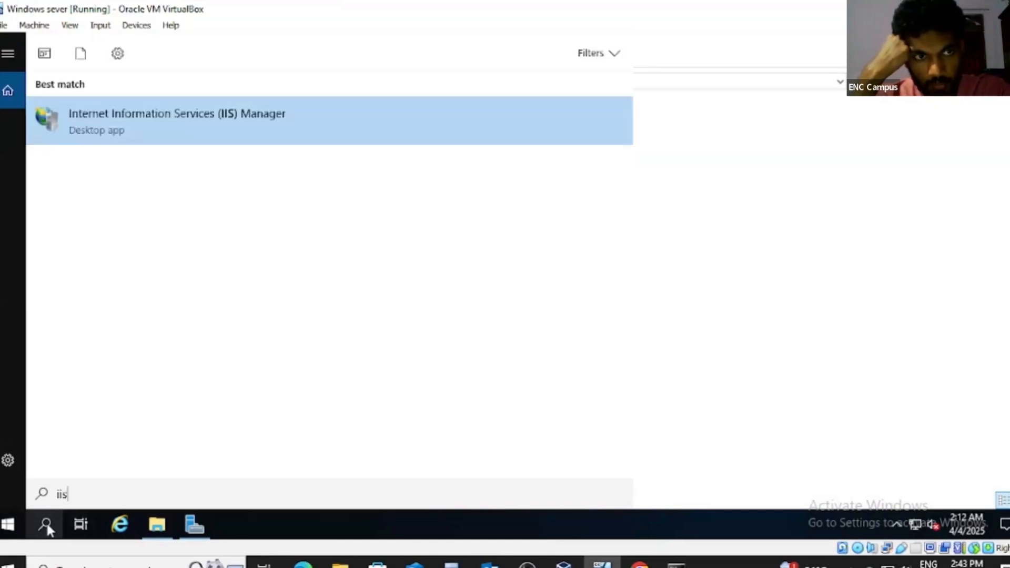
click(207, 124)
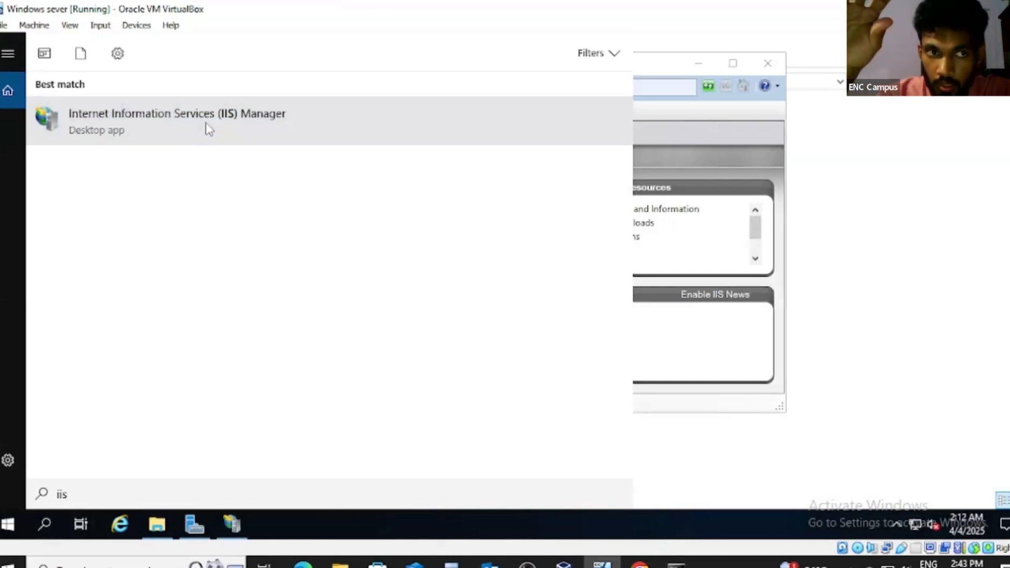
click(767, 117)
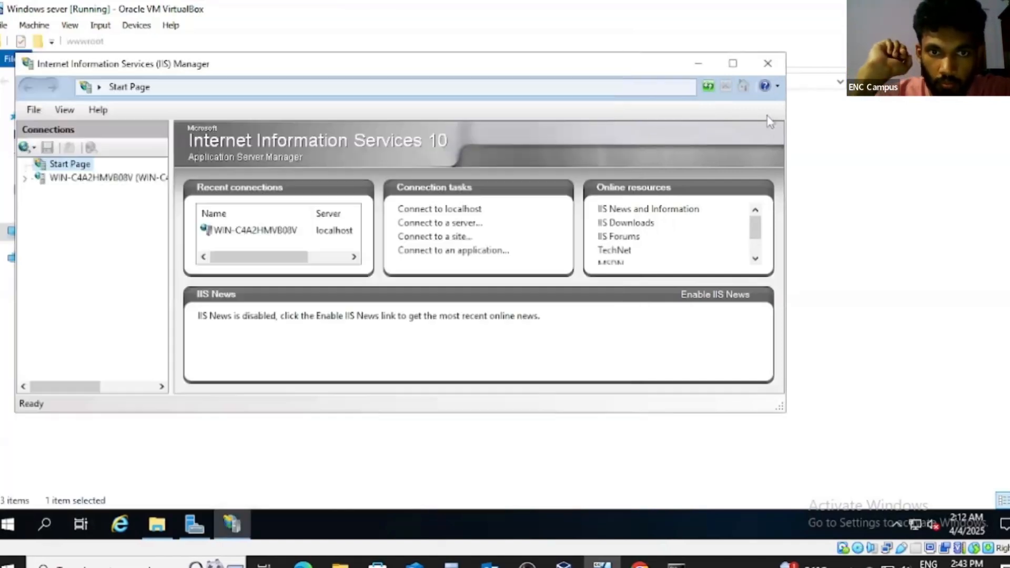
click(729, 63)
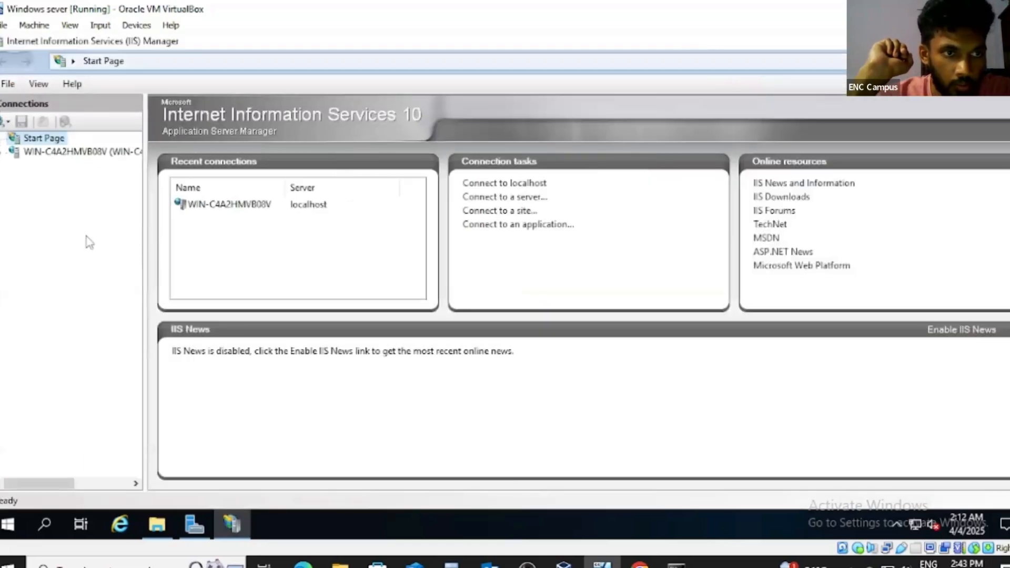
- Start adding a new website under the server's Sites node and name it EmpMgtSystm
click(1, 153)
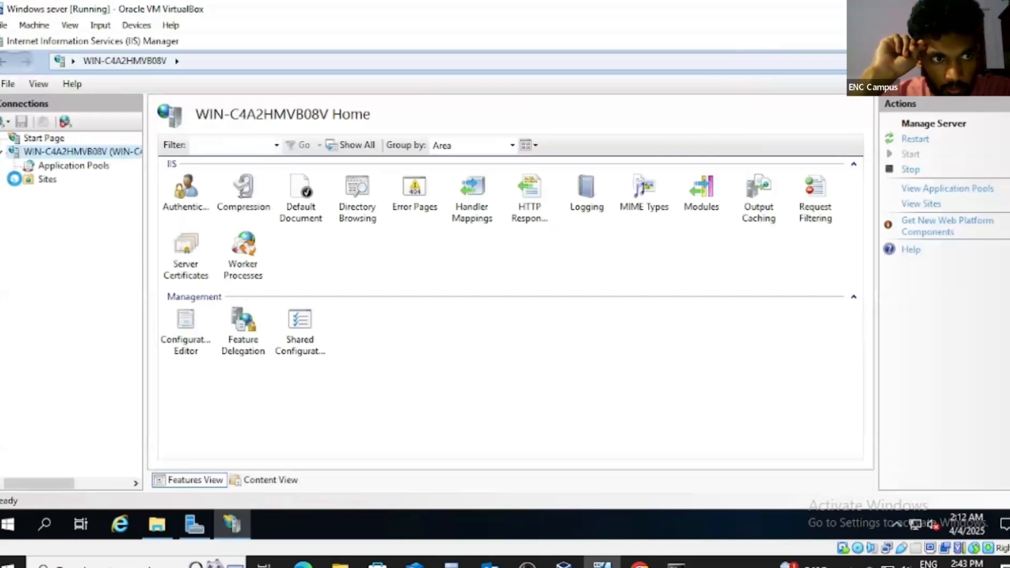
click(14, 179)
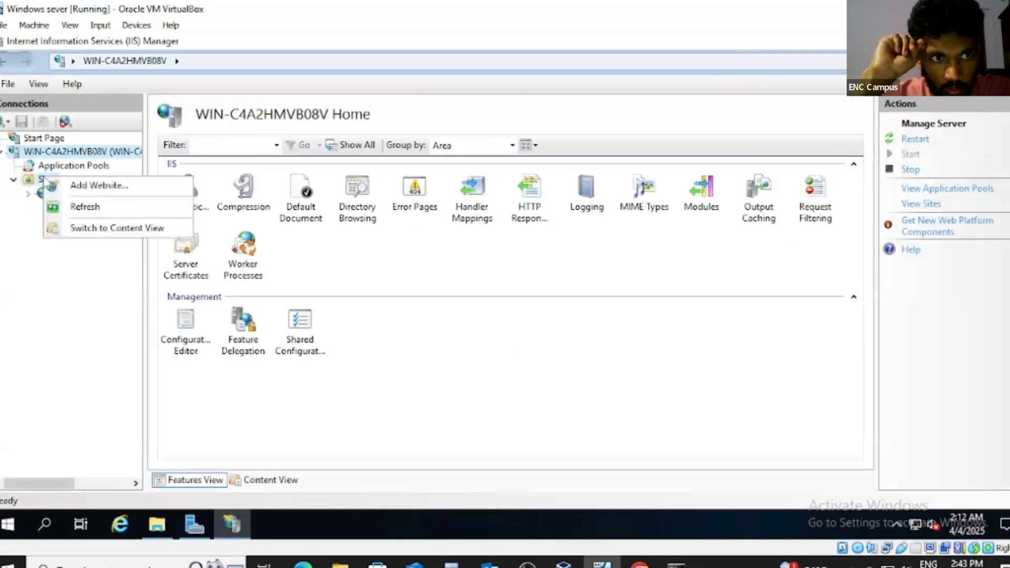
click(69, 189)
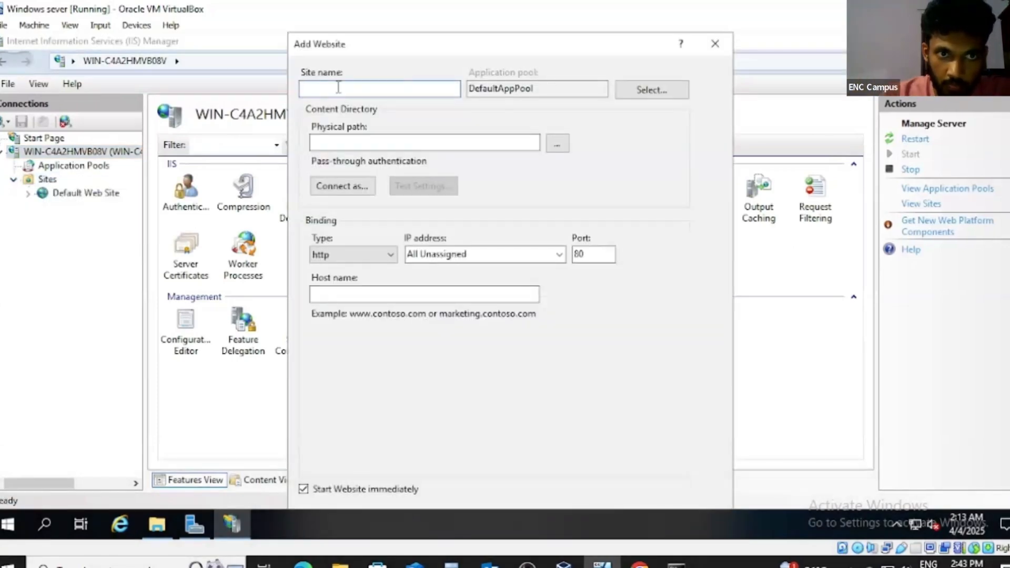
text(E)
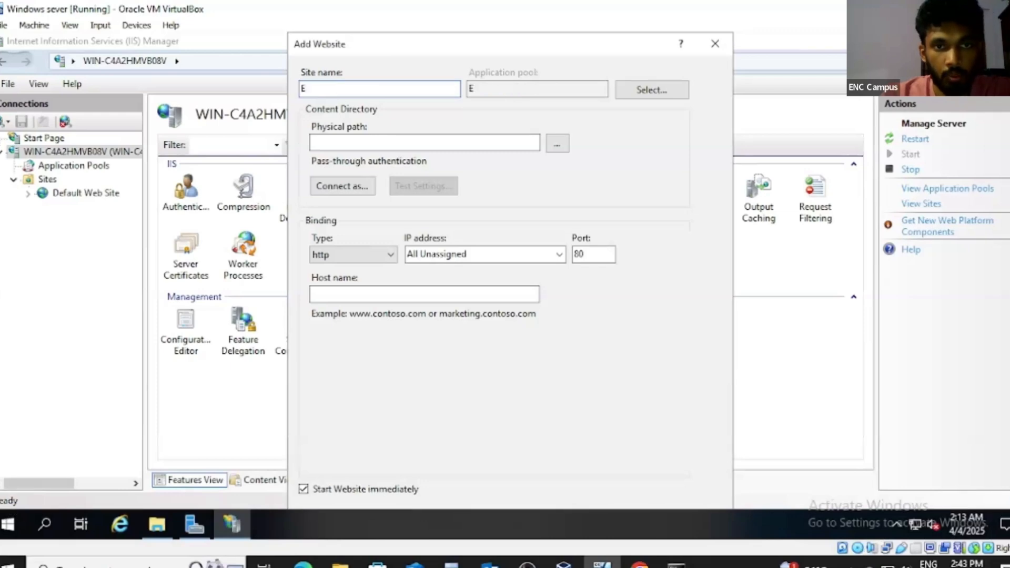
text(mpM)
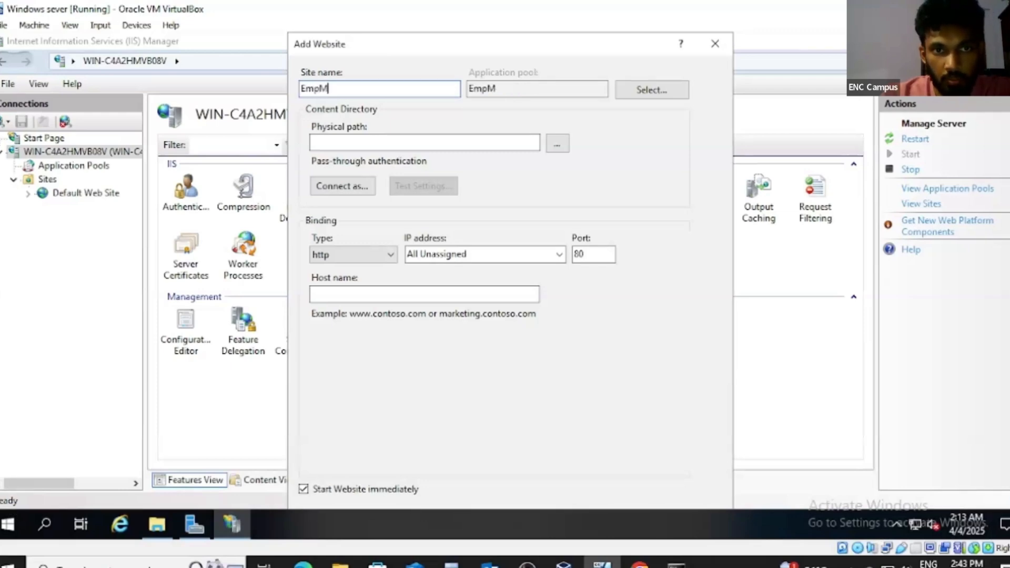
text(gtS)
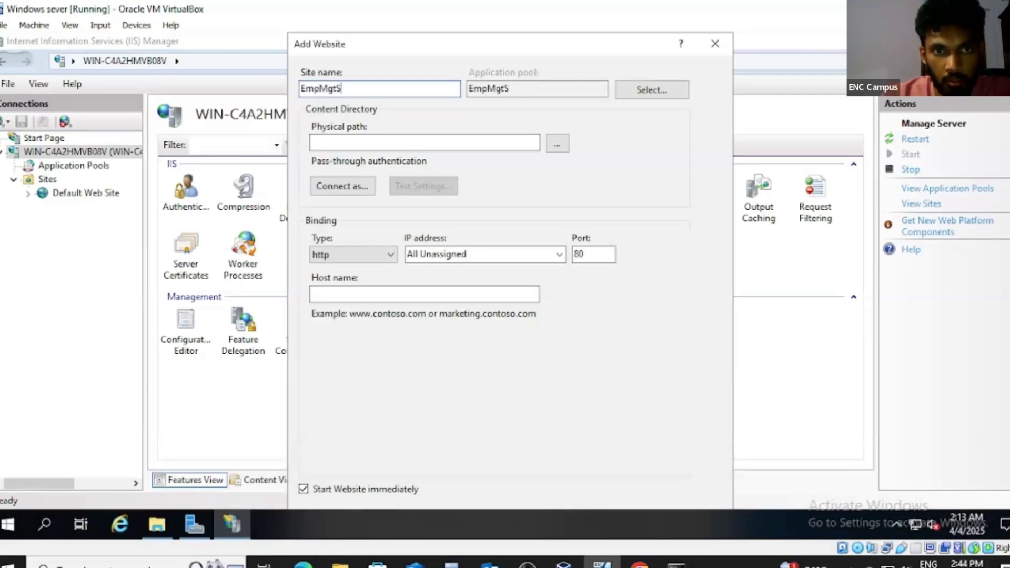
text(ystm)
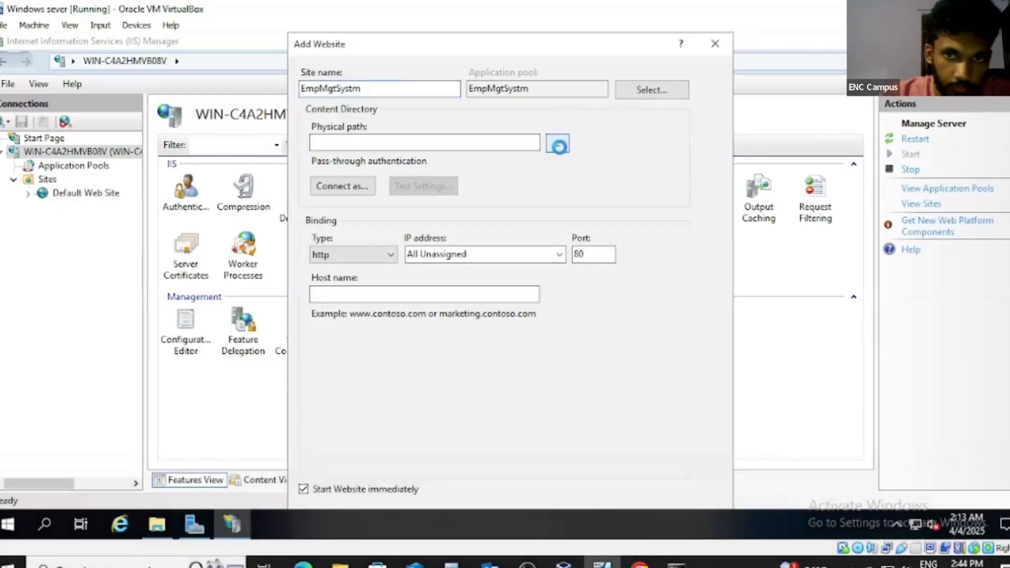
- Set the new website's physical path to C:\inetpub\wwwroot\EmpMgtSystm by browsing for the folder
click(557, 144)
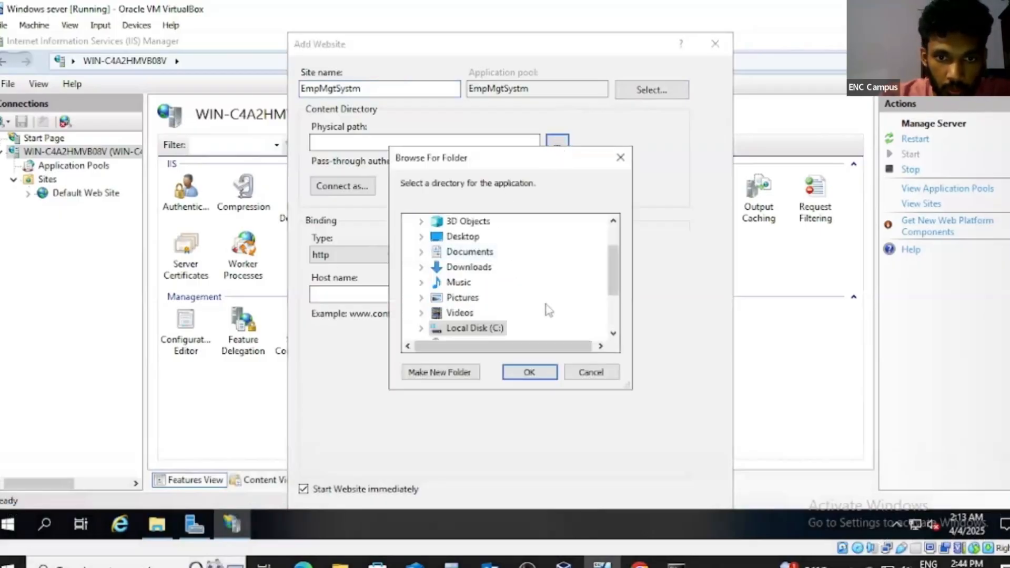
double_click(476, 331)
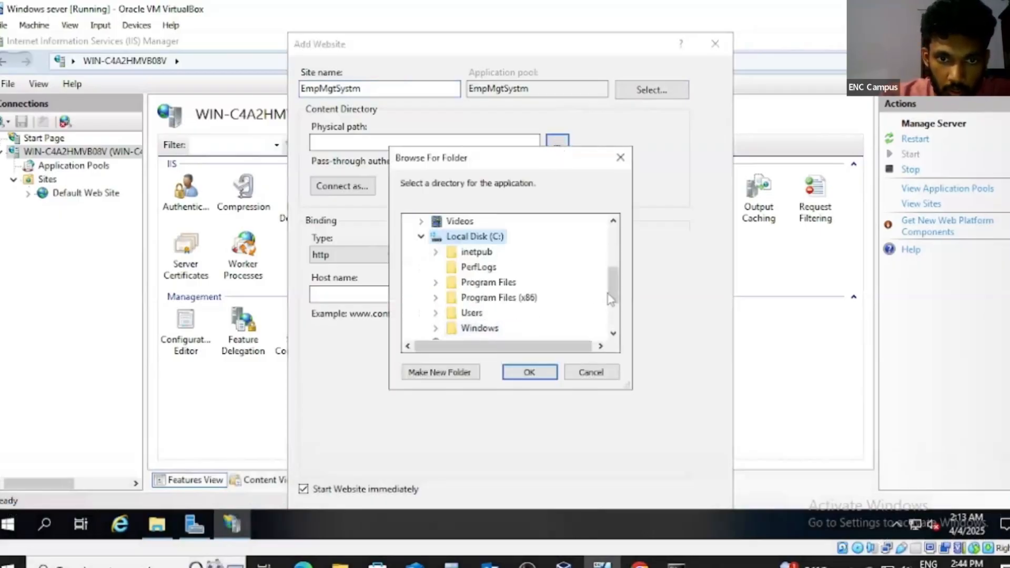
drag(614, 296, 614, 282)
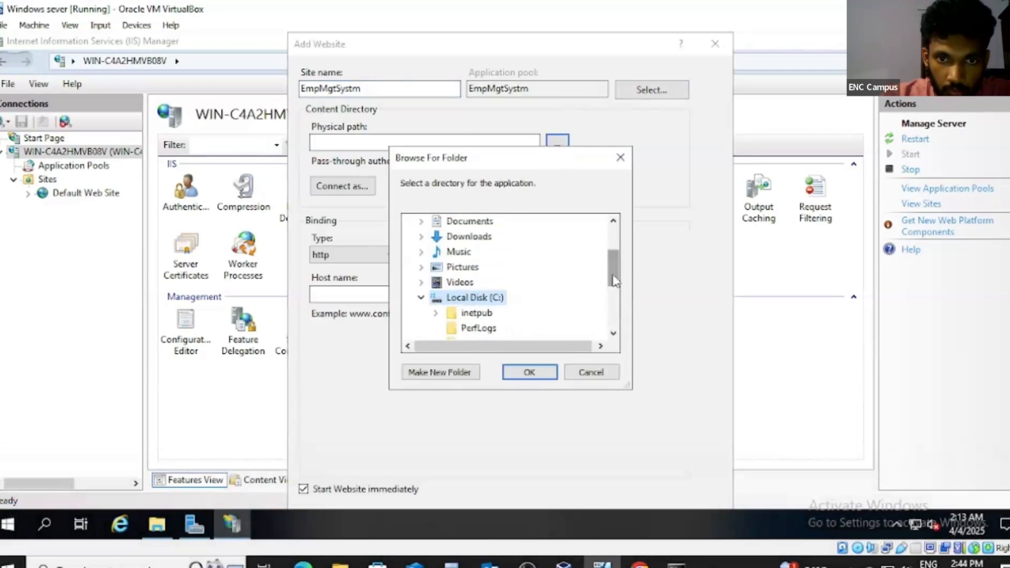
double_click(476, 313)
double_click(494, 328)
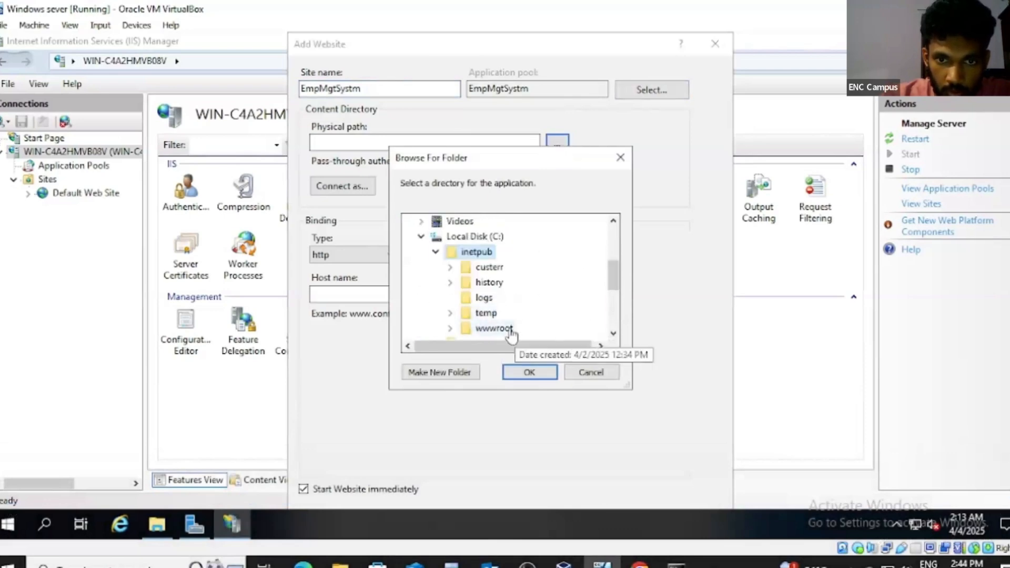
drag(614, 277, 613, 289)
click(546, 270)
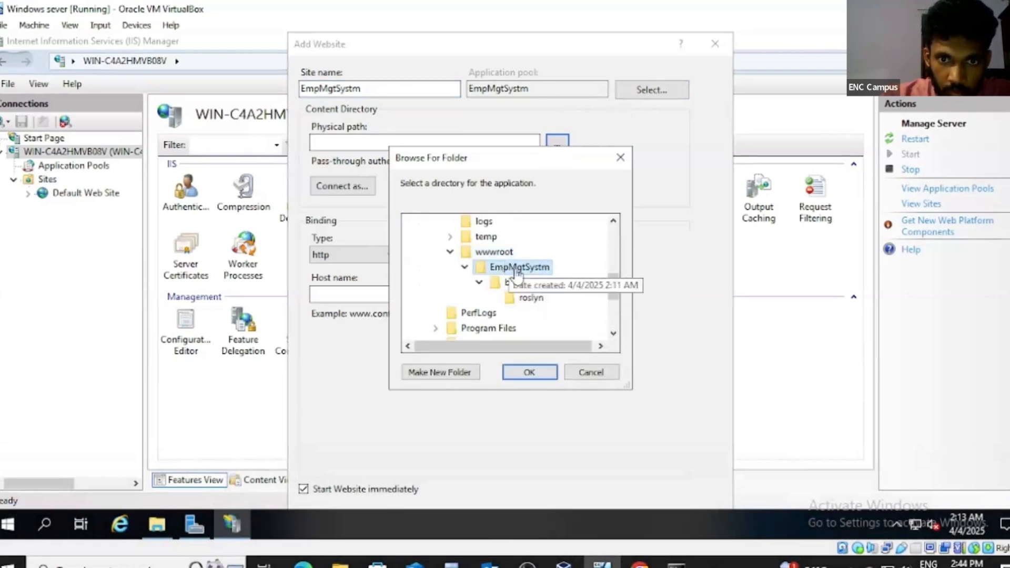
click(532, 373)
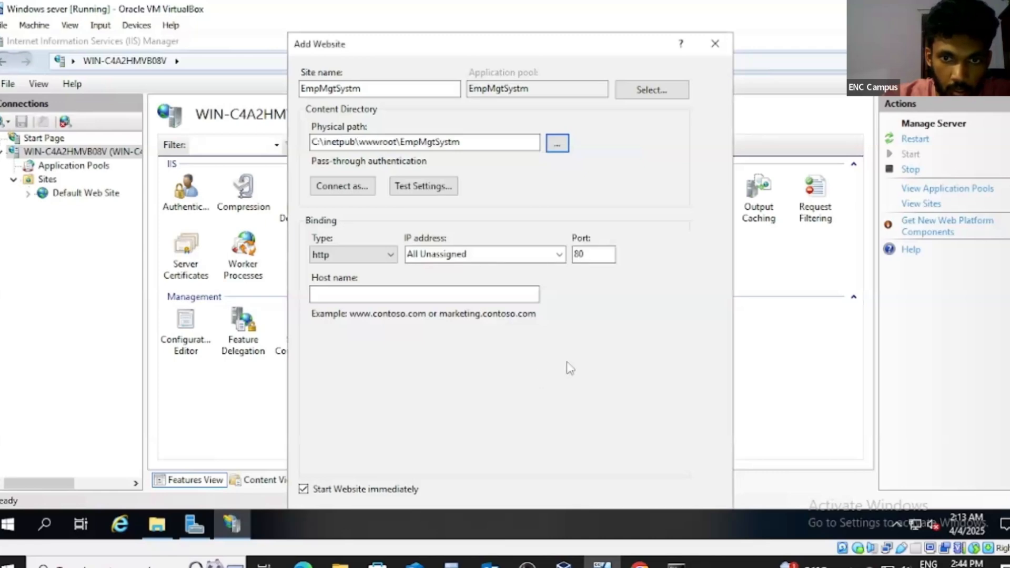
- Bind the website to IP address 10.0.2.15 with the host name emp_mgt_systm
click(559, 254)
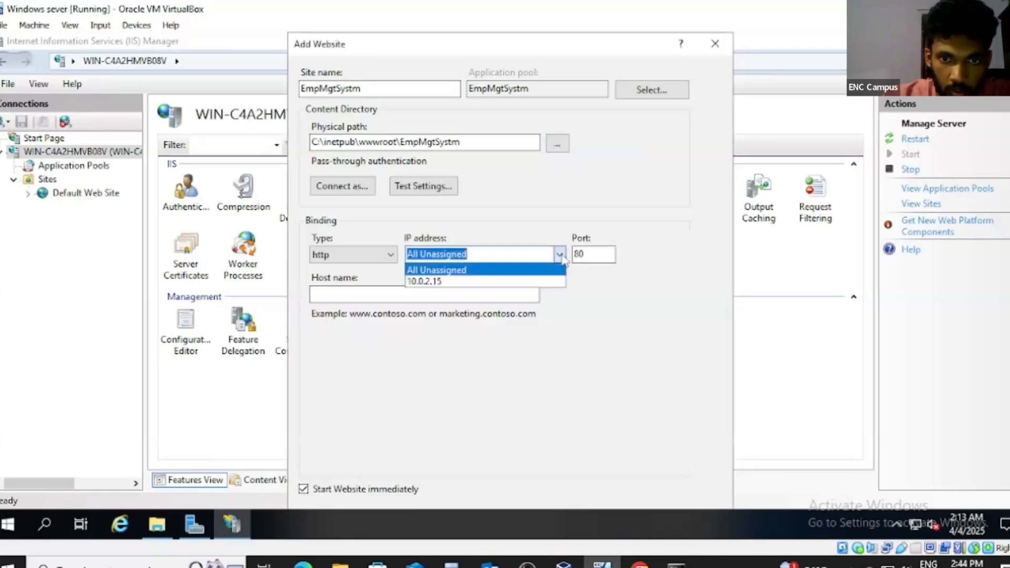
click(517, 282)
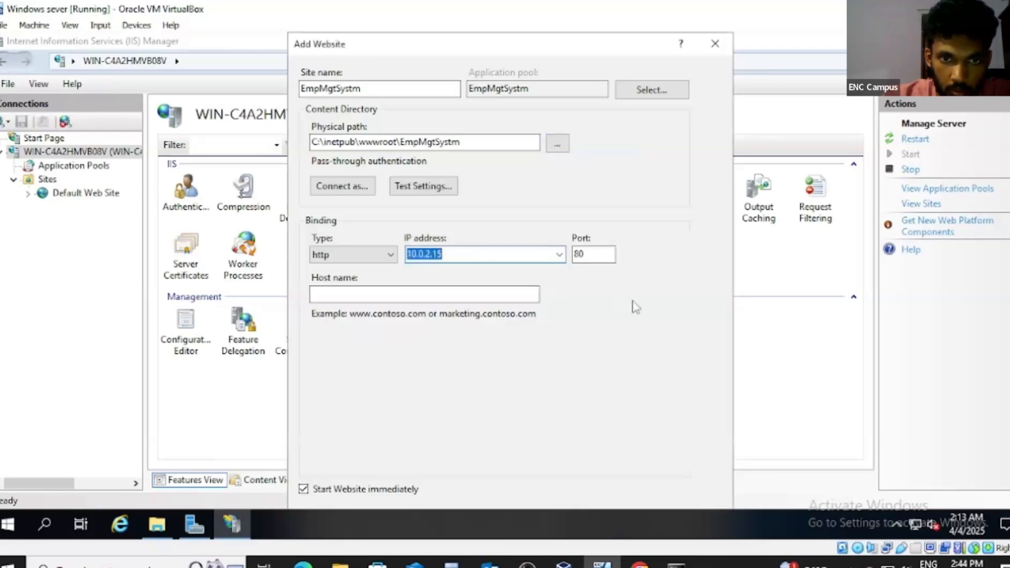
click(436, 292)
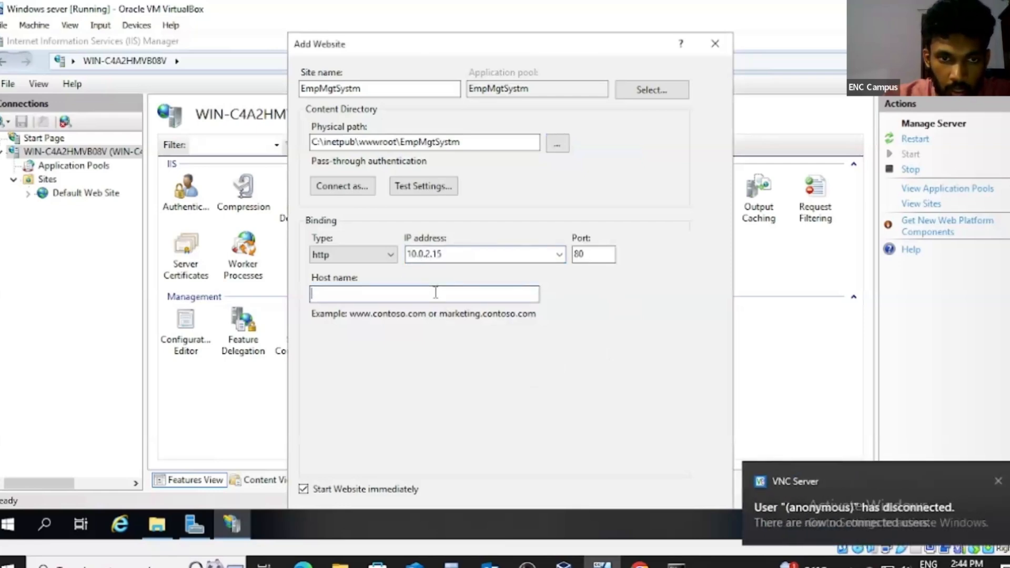
text(emp)
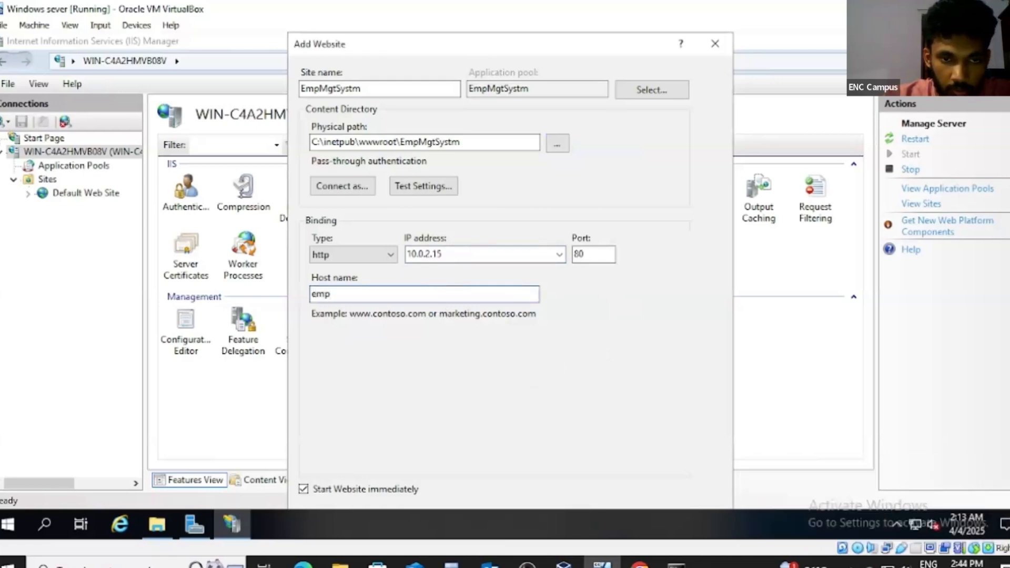
text(_m)
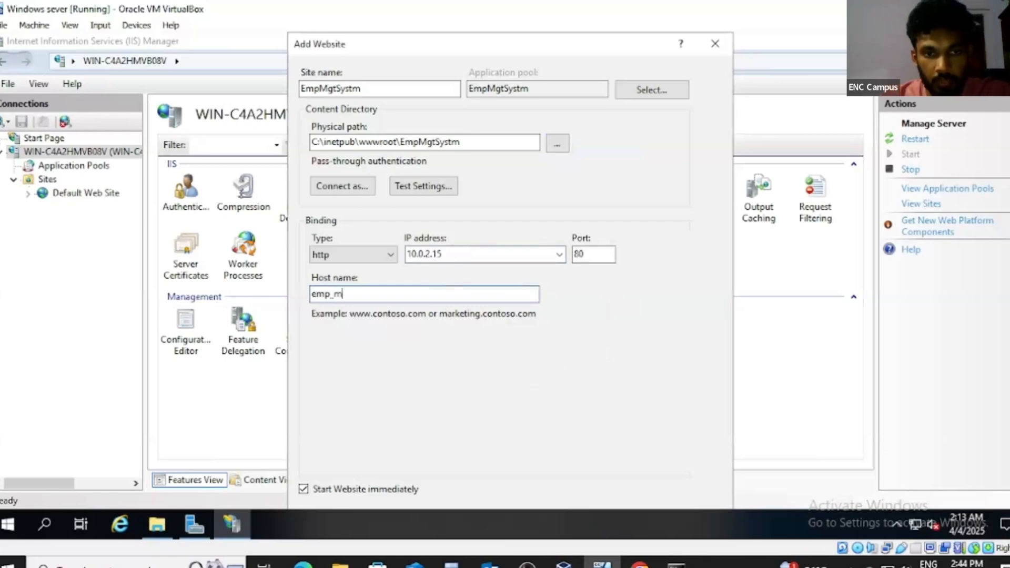
text(gt)
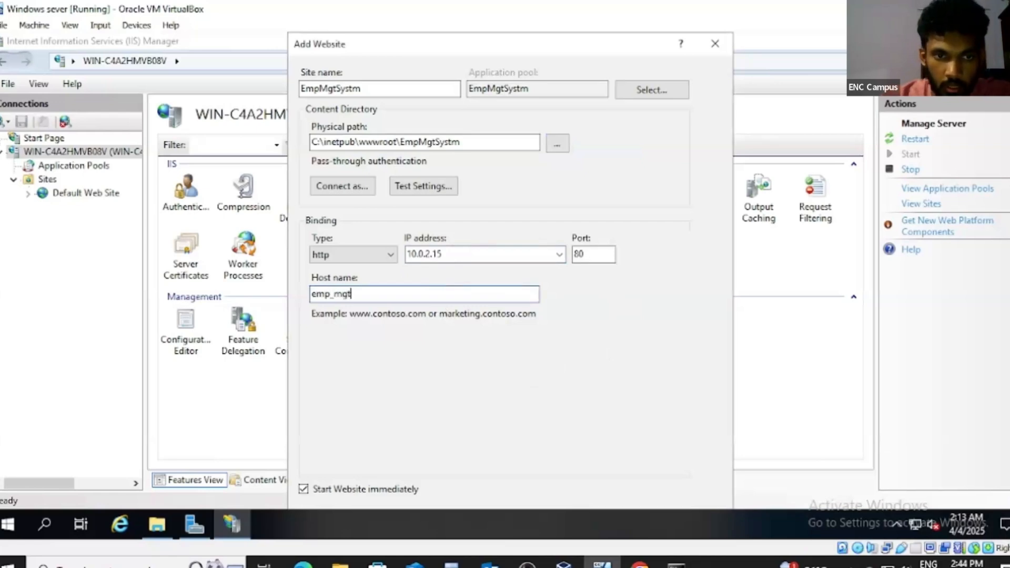
text(_sys)
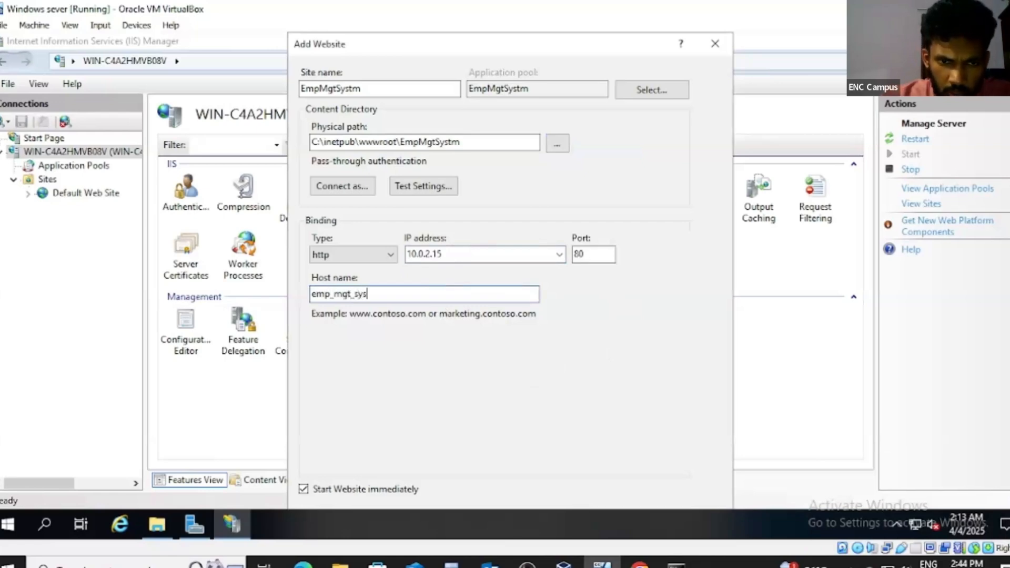
text(tm)
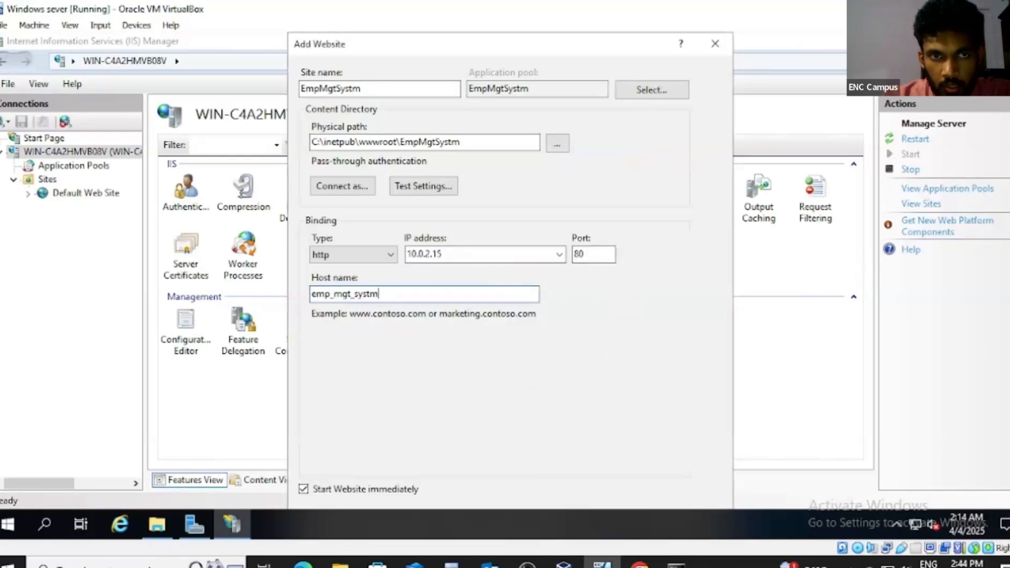
- Reposition the Add Website dialog so it is fully reachable and confirm the creation of the EmpMgtSystm site
drag(604, 48, 578, 30)
click(992, 9)
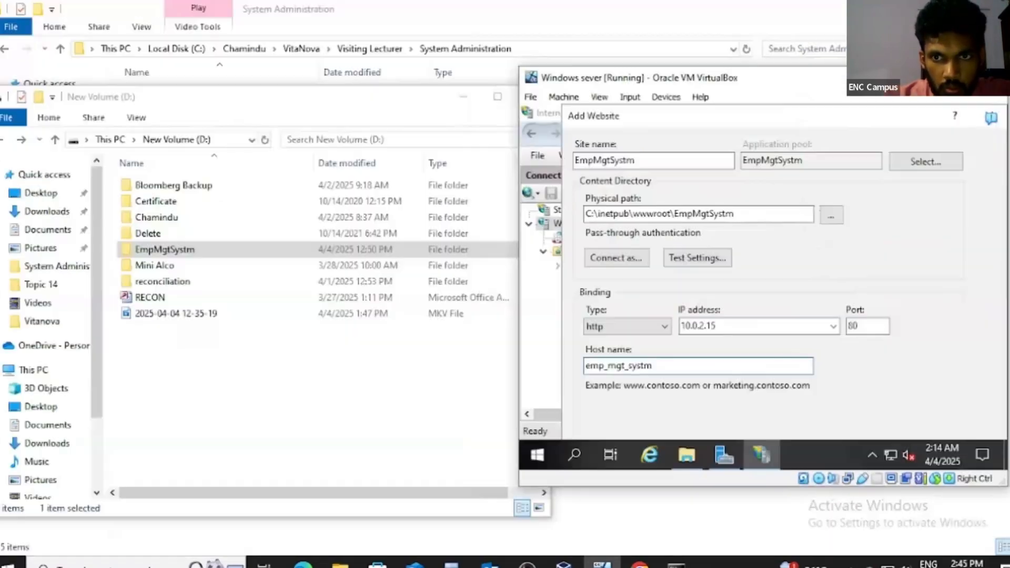
click(954, 78)
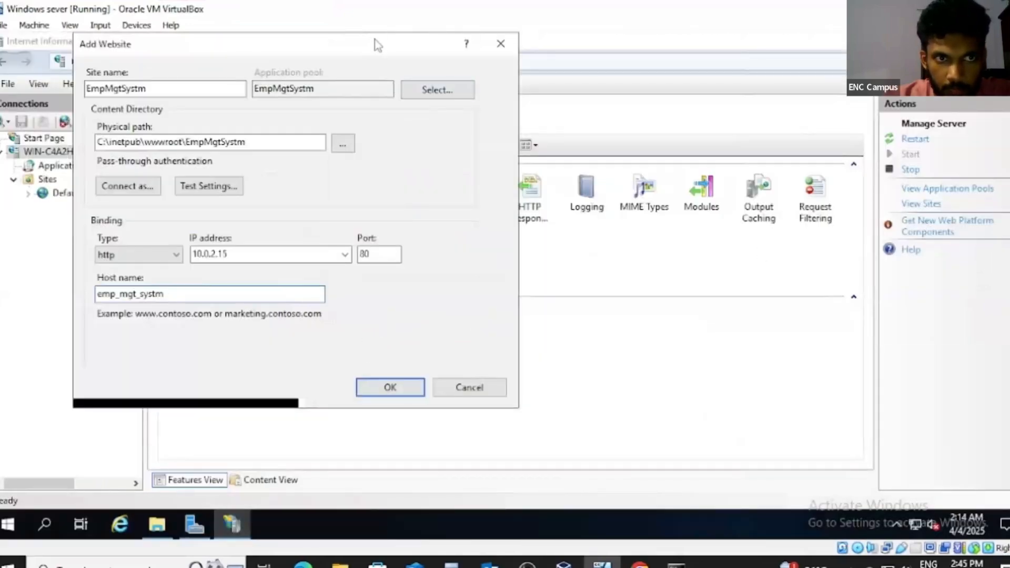
drag(378, 46, 474, 45)
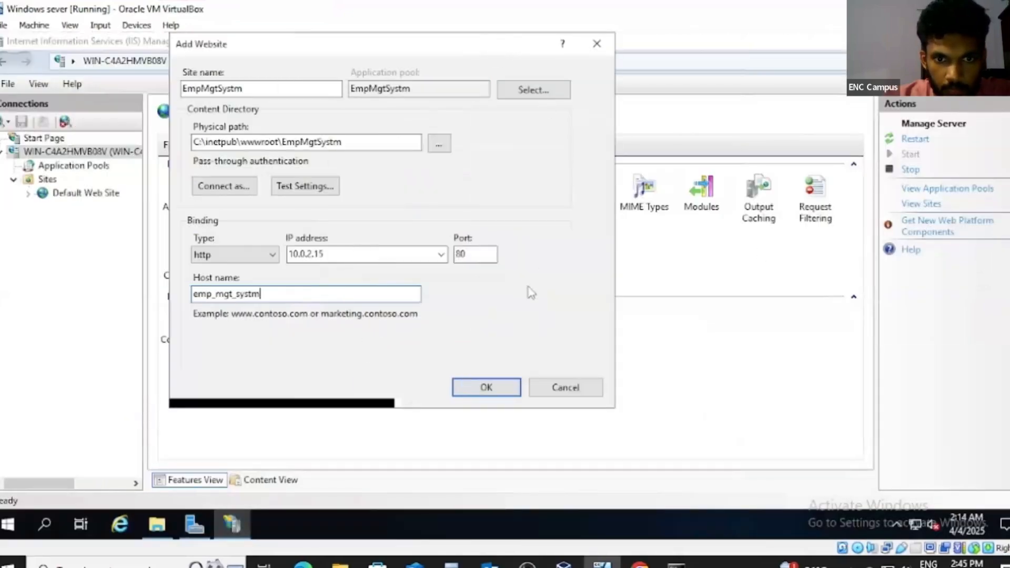
click(504, 391)
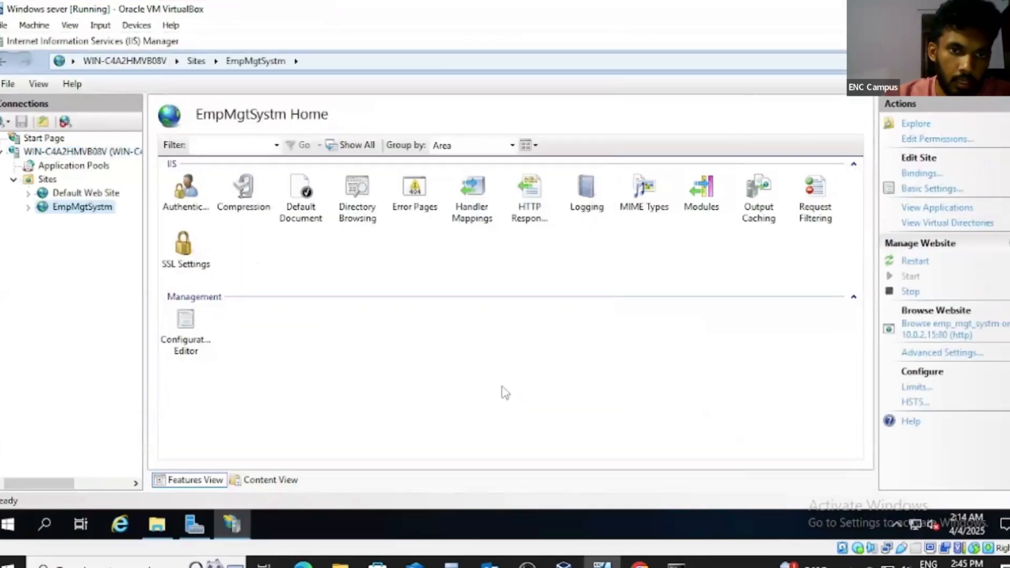
- Restart the EmpMgtSystm website and browse it at its host name emp_mgt_systm
right_click(94, 212)
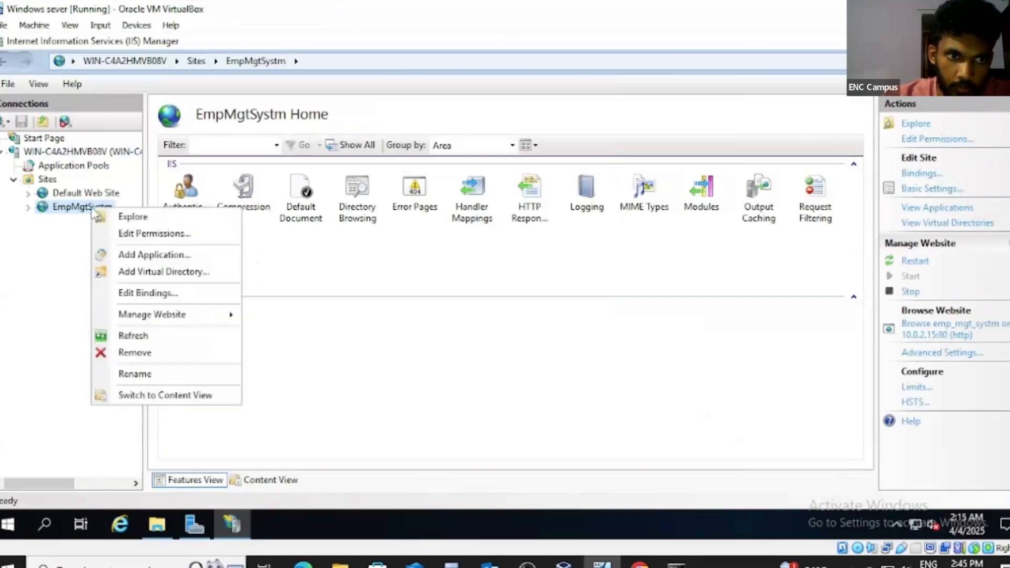
mouse_move(230, 315)
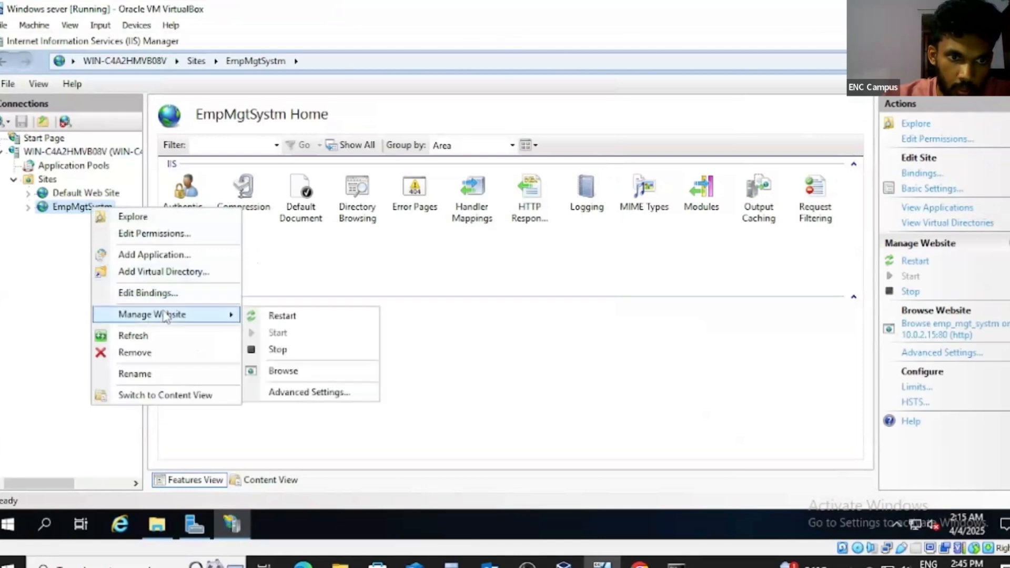
click(298, 319)
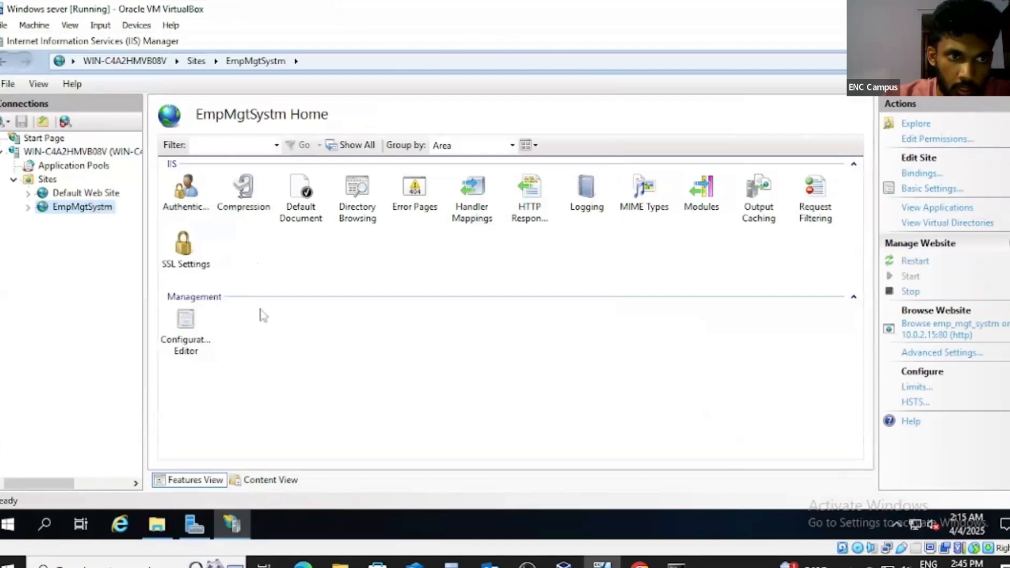
right_click(90, 212)
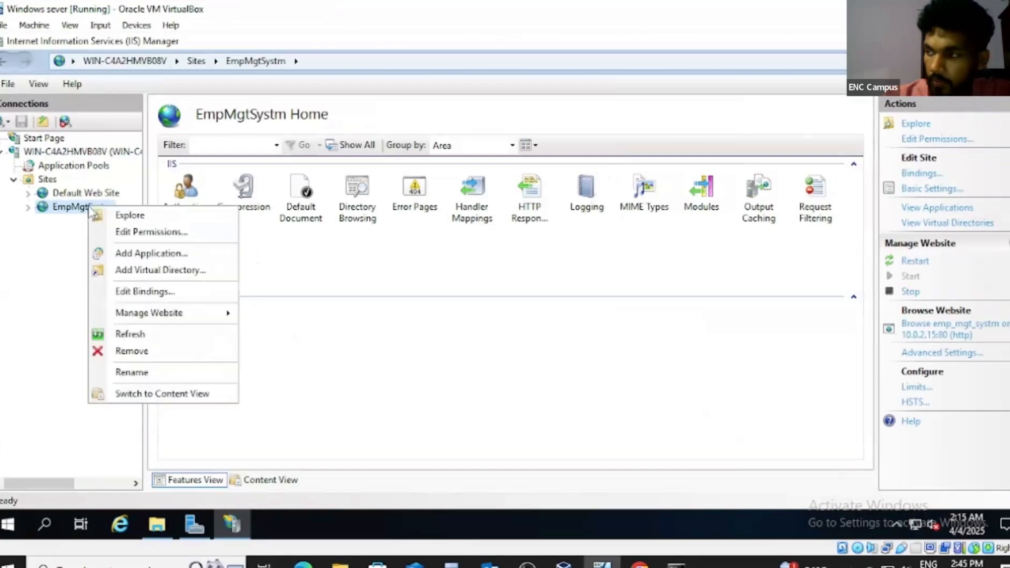
mouse_move(191, 314)
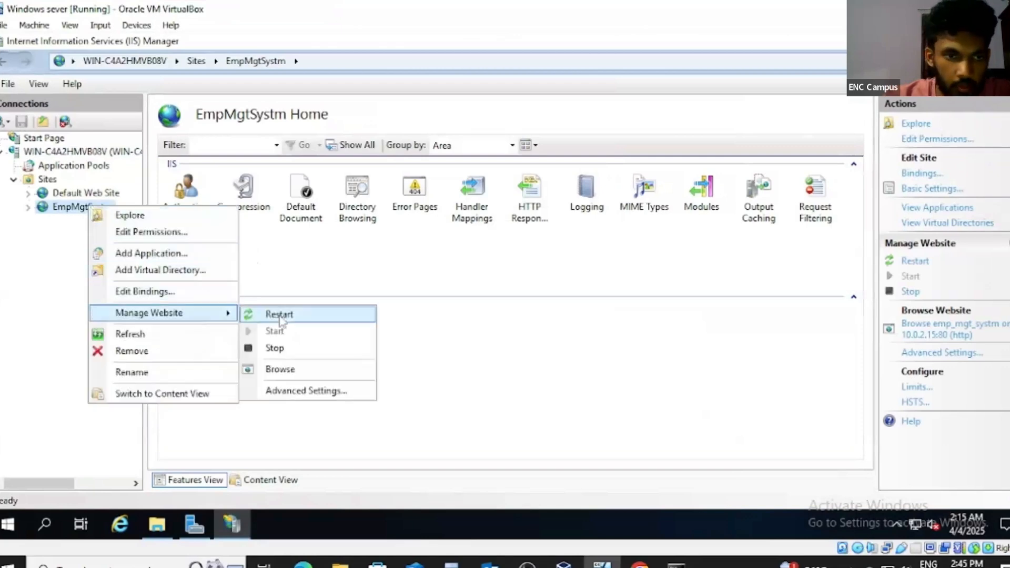
click(287, 374)
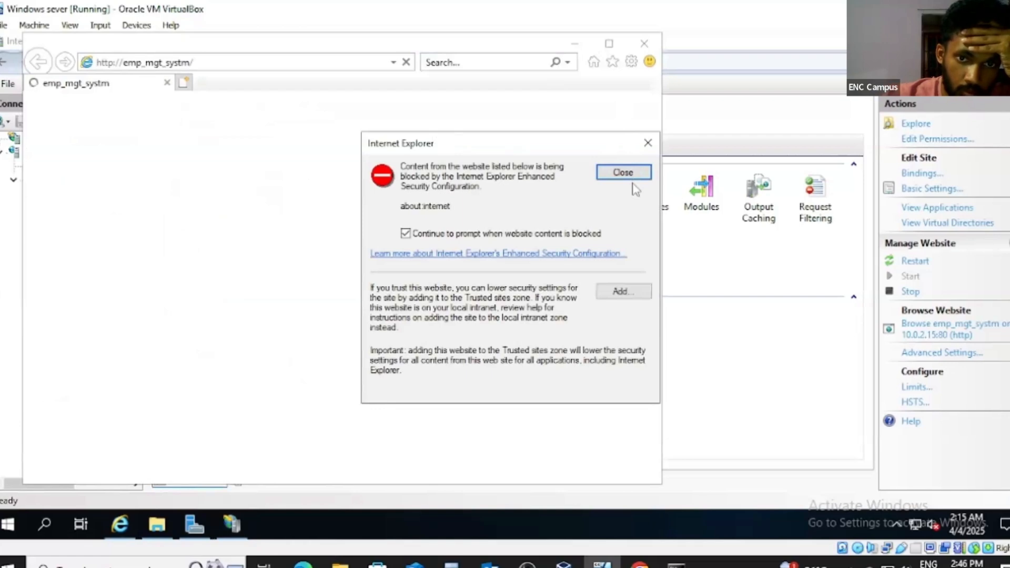
- Turn off the blocked-content prompt and set up Internet Explorer 11 with the recommended security, privacy and compatibility settings
click(407, 235)
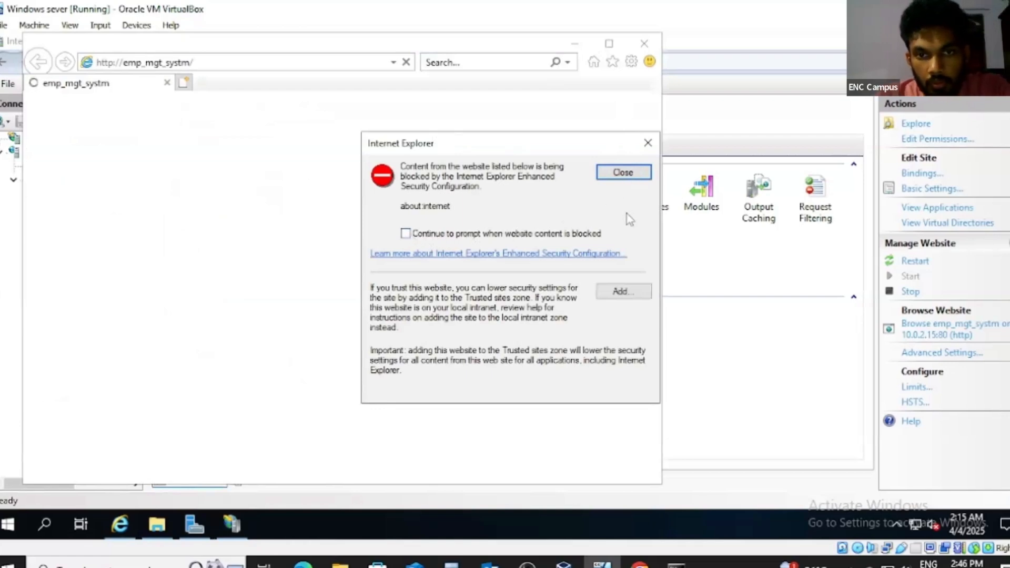
click(623, 173)
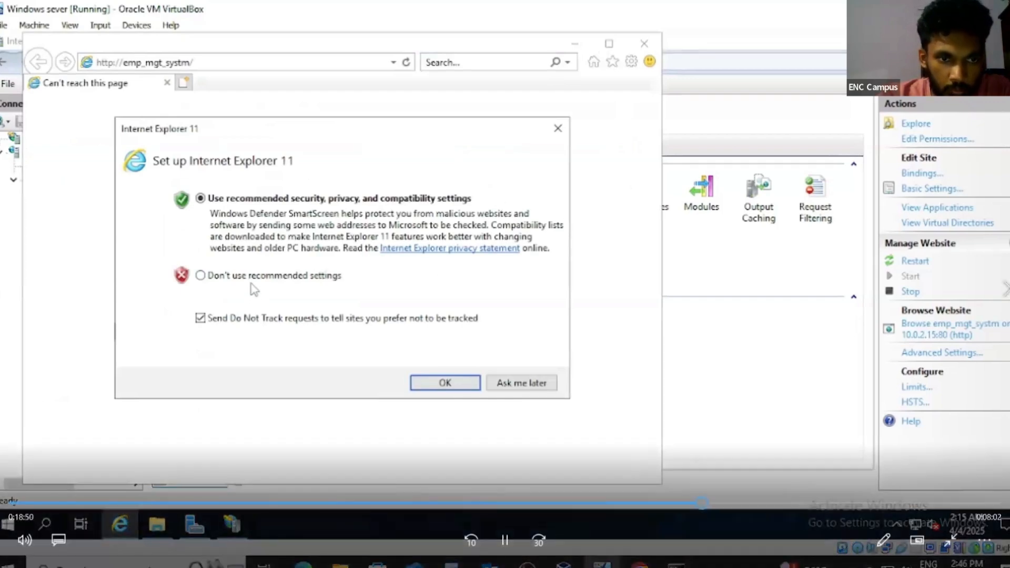
key(space)
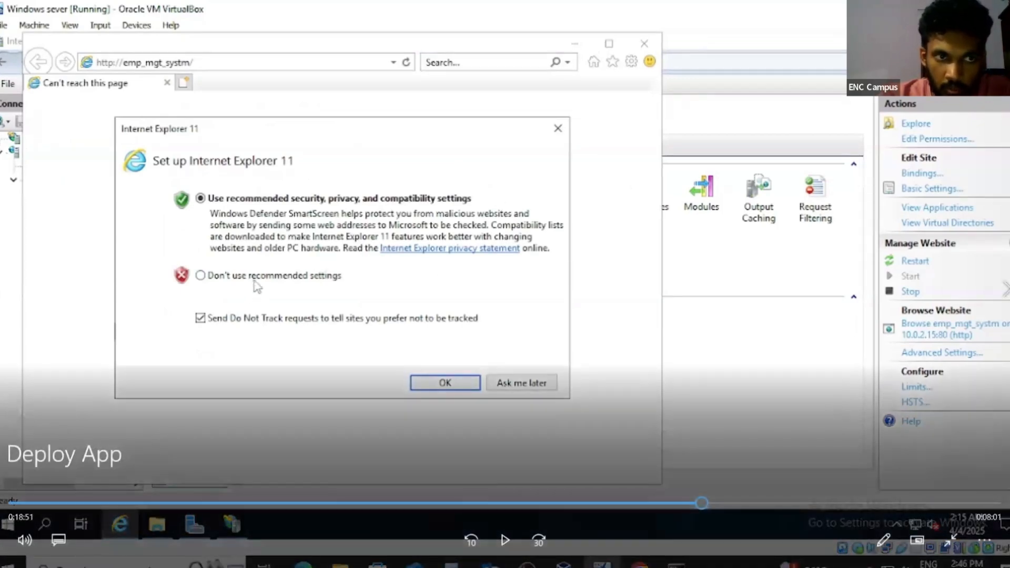
key(space)
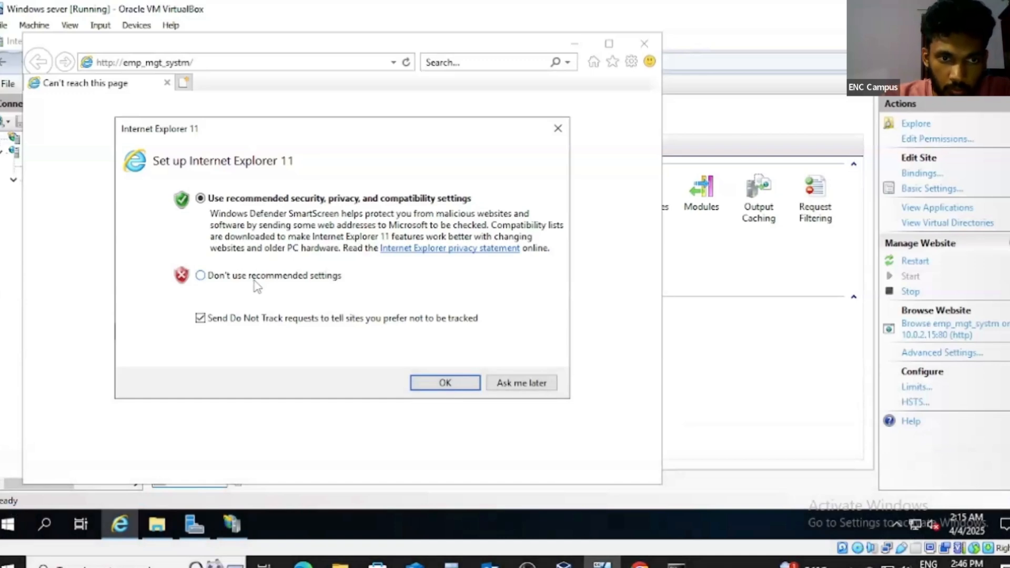
click(446, 383)
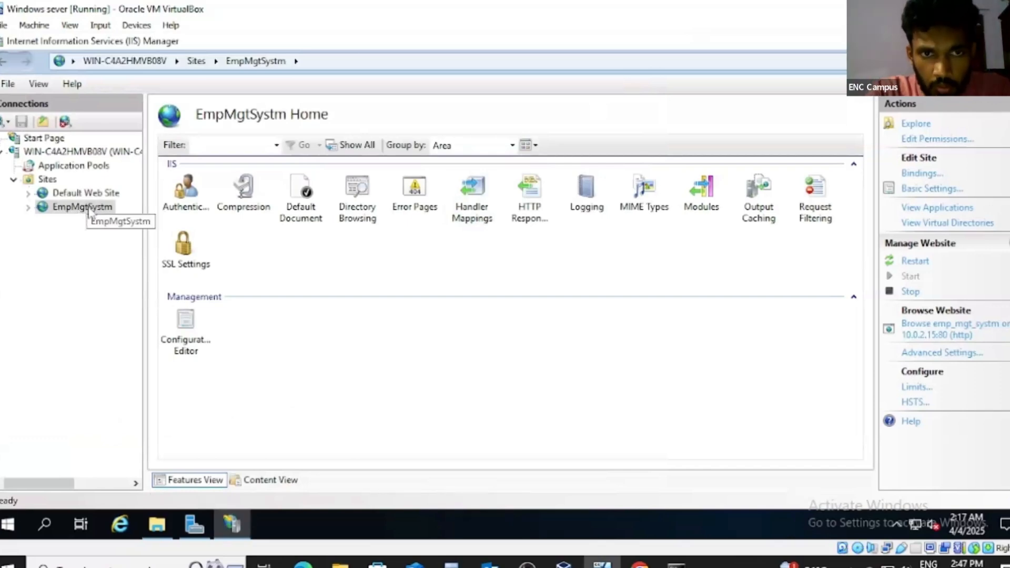
- Clear the host name from the EmpMgtSystm site's http binding, leaving the IP address 10.0.2.15 and port 80
click(934, 190)
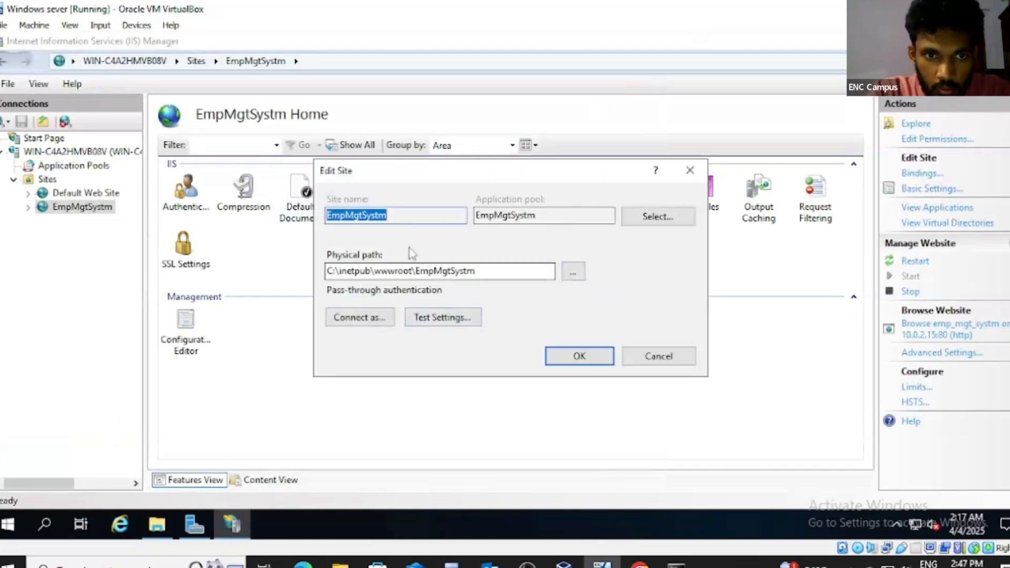
click(690, 170)
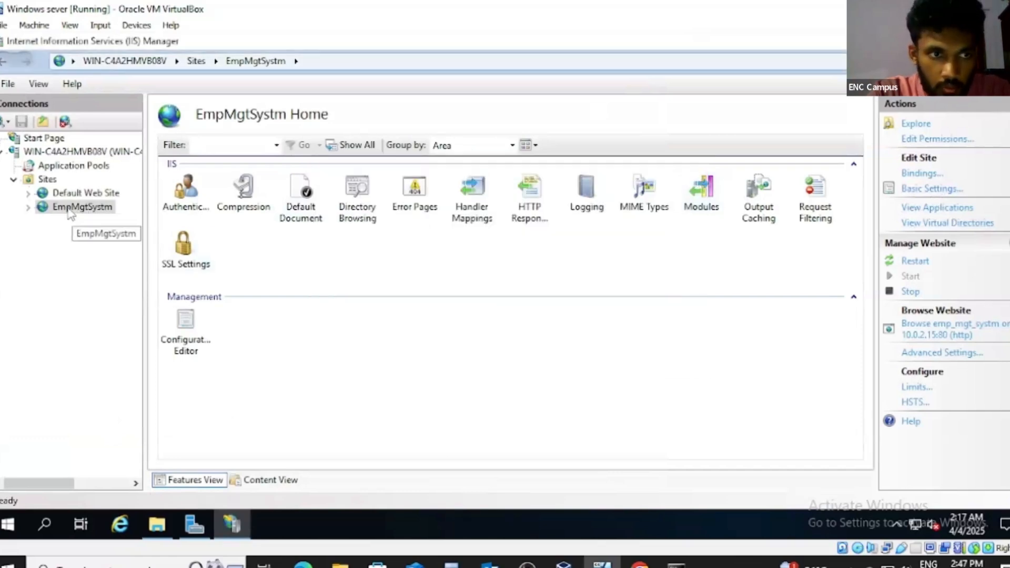
click(919, 178)
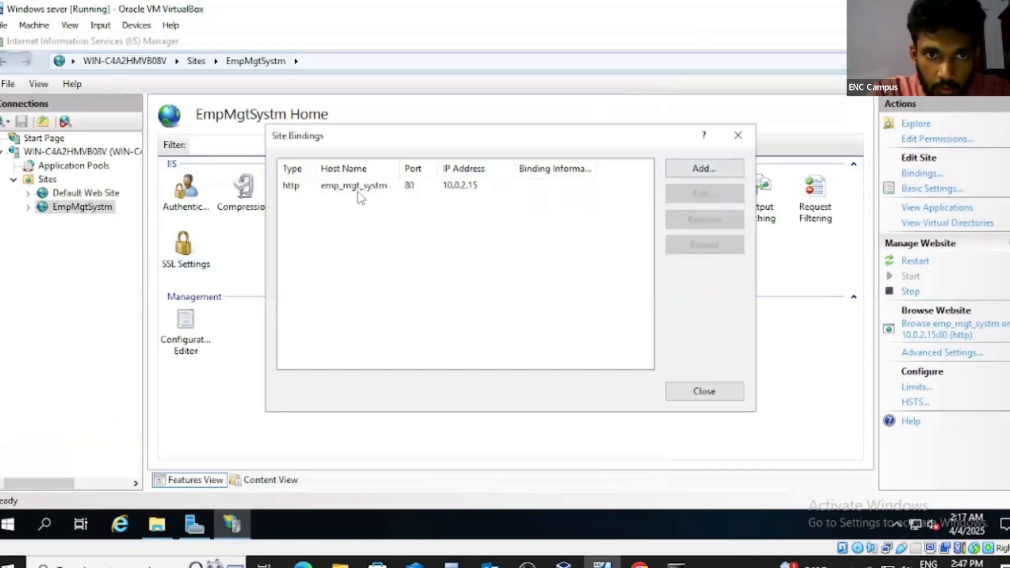
click(359, 192)
click(741, 193)
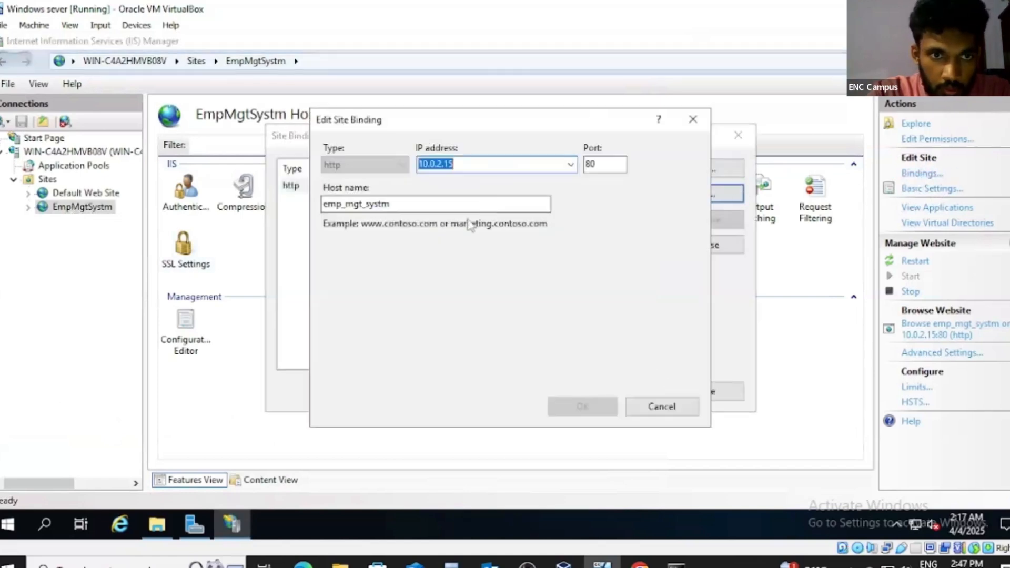
drag(416, 210, 296, 221)
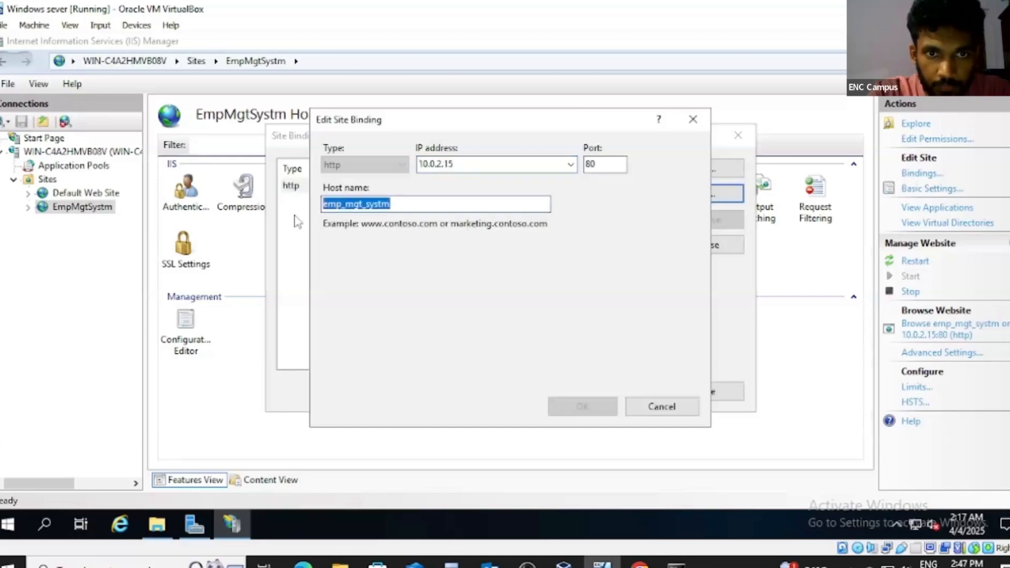
key(BackSpace)
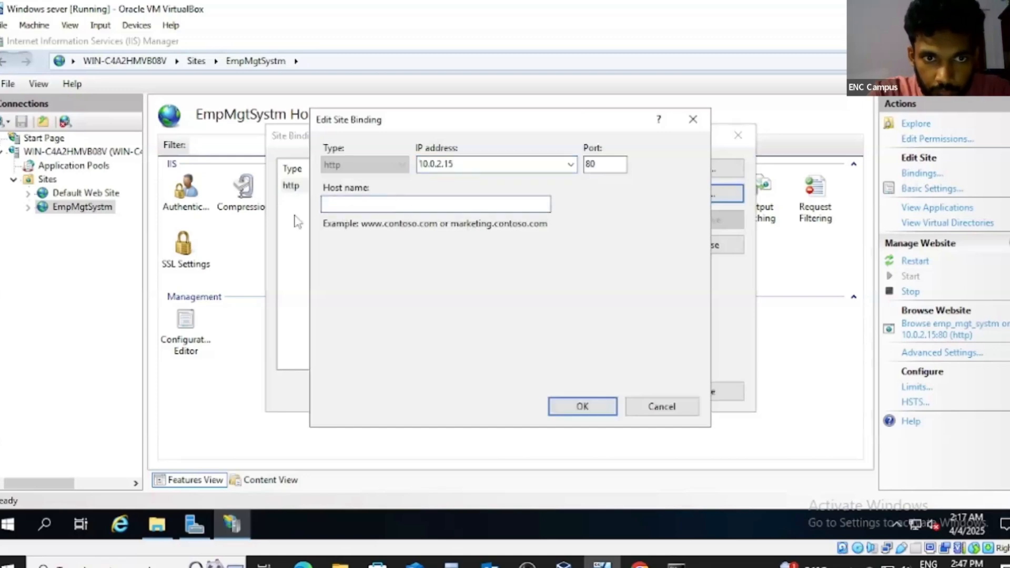
click(580, 408)
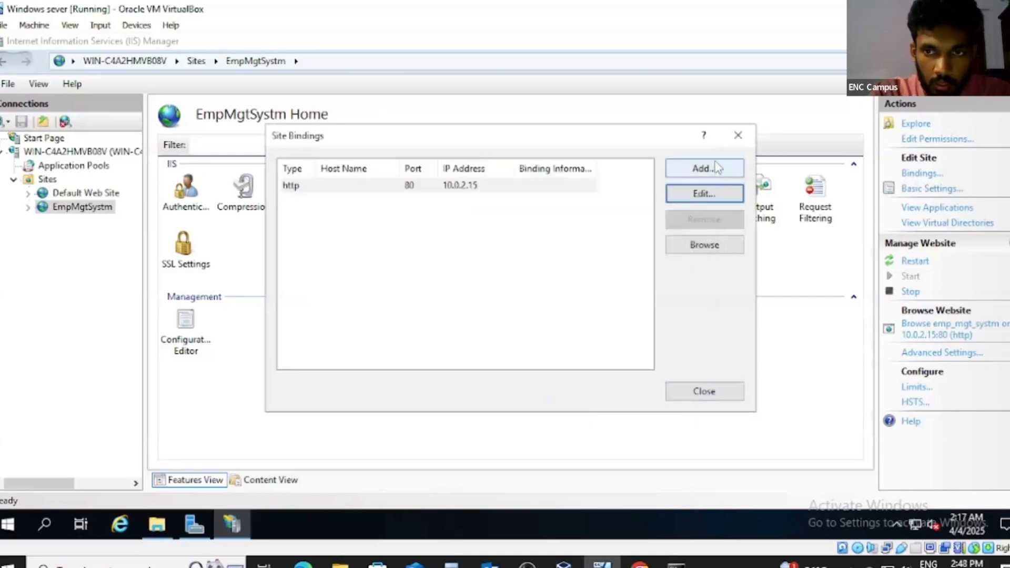
click(738, 398)
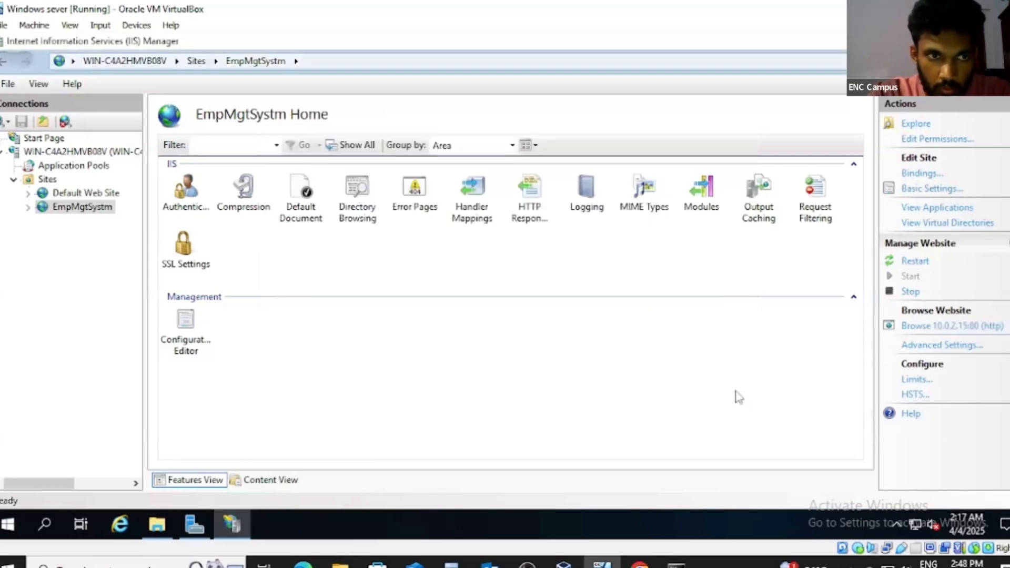
- Restart the EmpMgtSystm website, check it in the browser at 10.0.2.15:80 and close the browser window
click(915, 262)
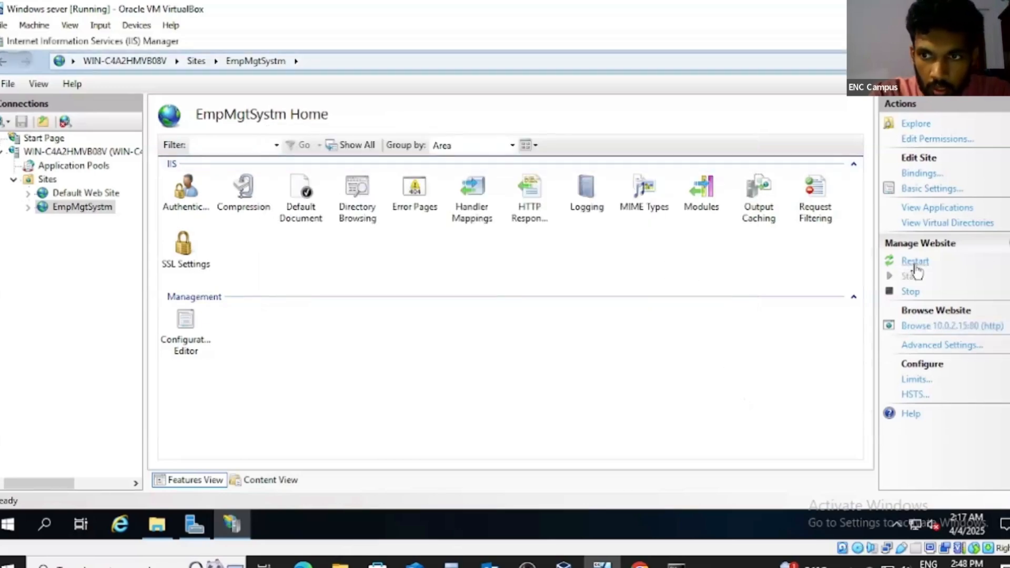
click(929, 327)
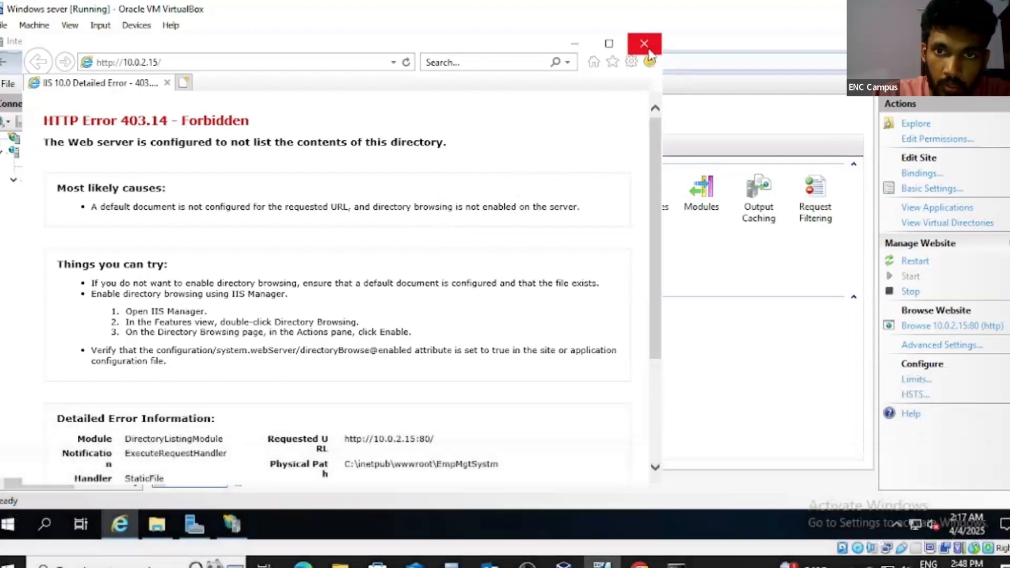
click(649, 51)
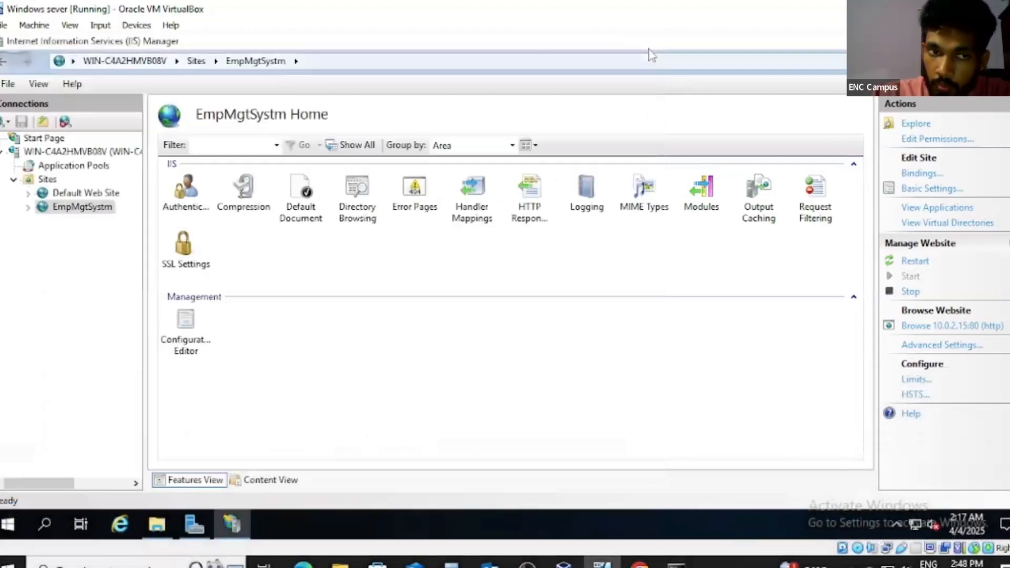
- Add Default.aspx to the EmpMgtSystm site's default documents
click(295, 198)
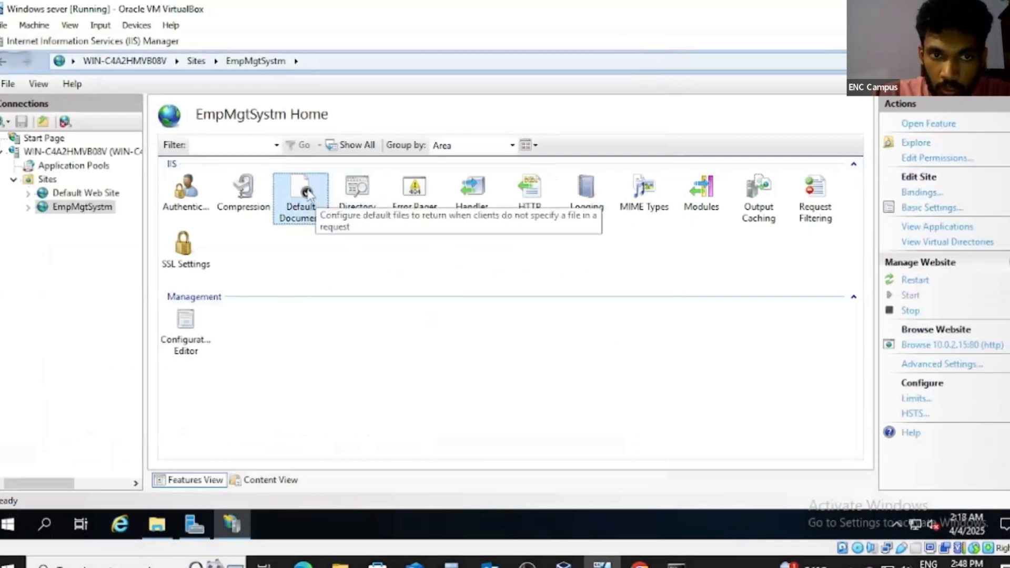
double_click(310, 194)
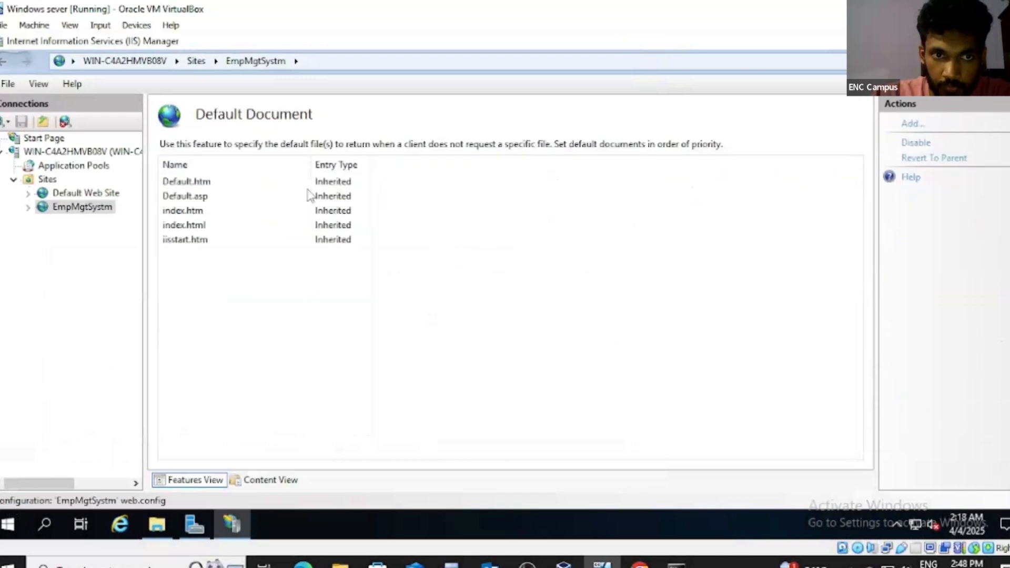
click(210, 196)
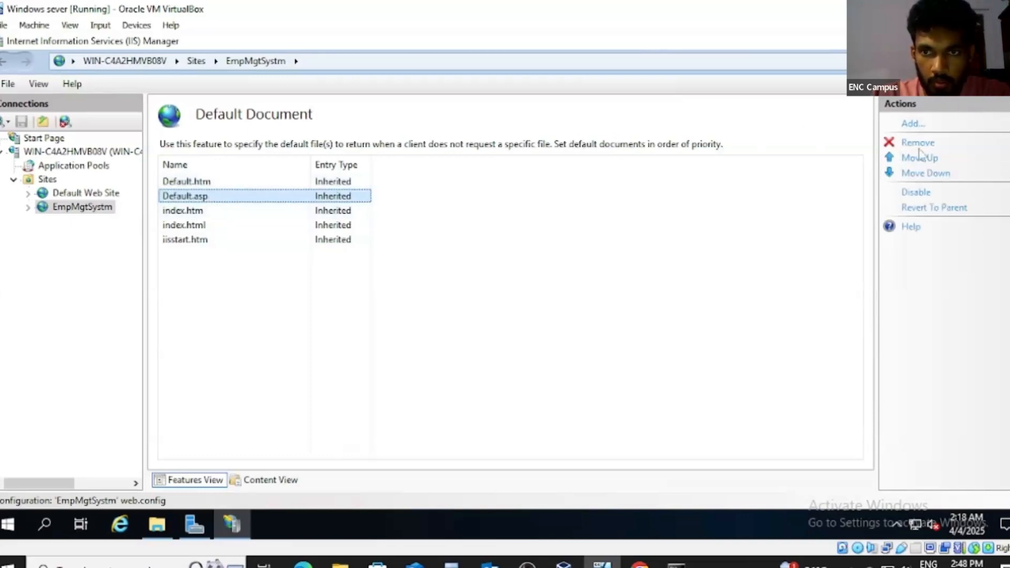
click(912, 124)
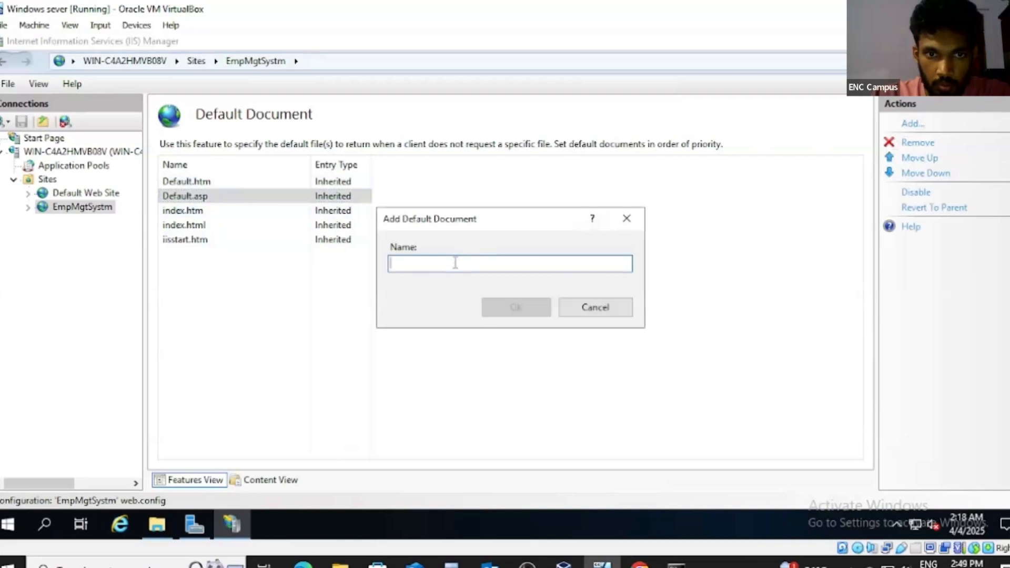
text(De)
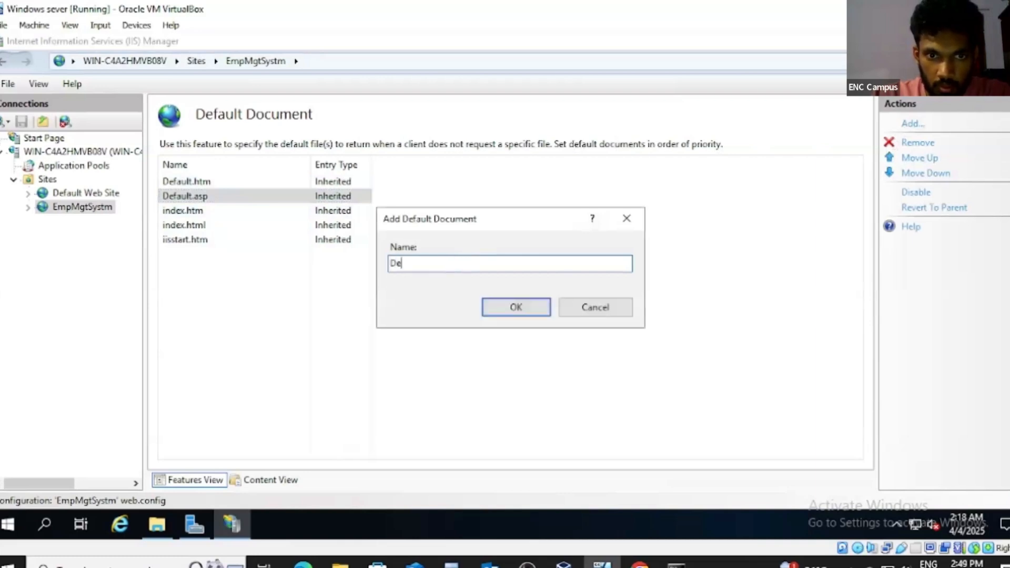
text(faul)
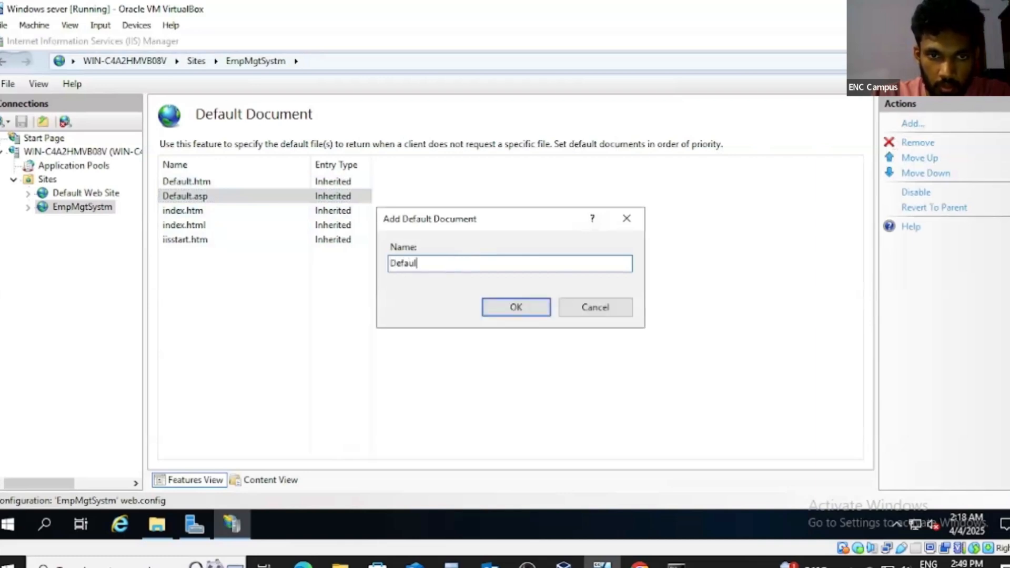
text(t.aspx)
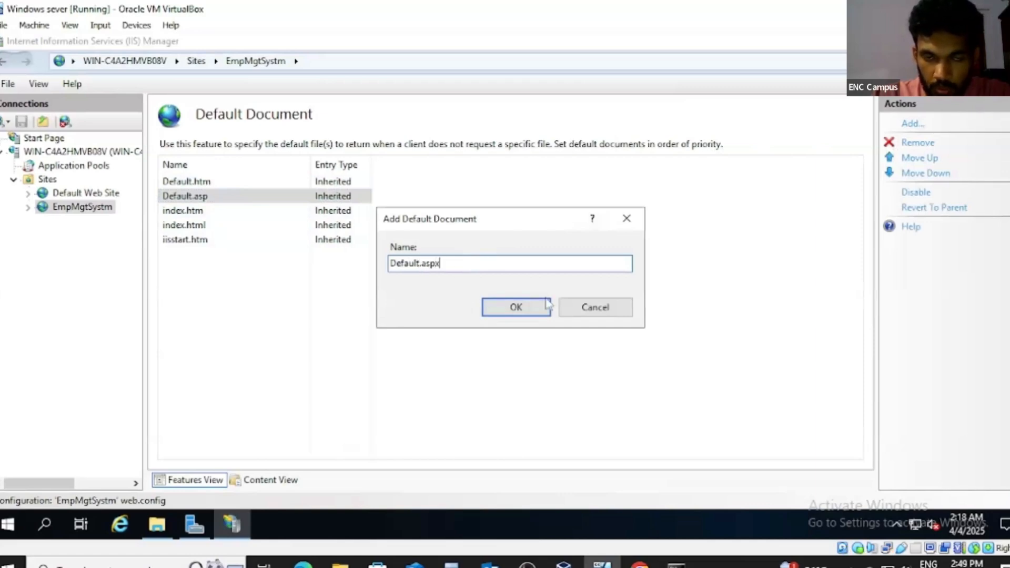
click(531, 309)
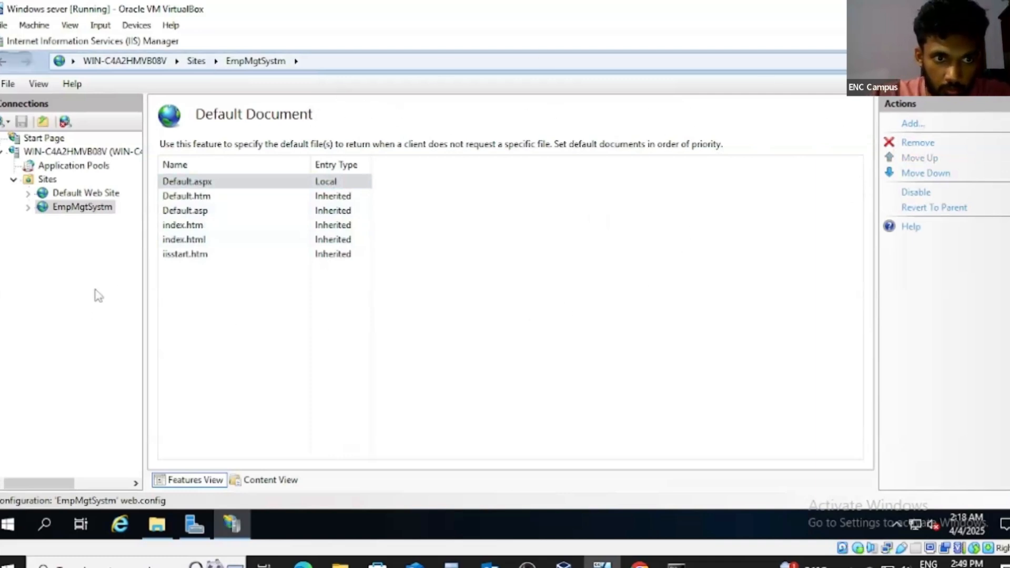
- Browse the EmpMgtSystm site at 10.0.2.15:80 in a fresh browser window and examine the suggested remedies on the returned page
click(83, 210)
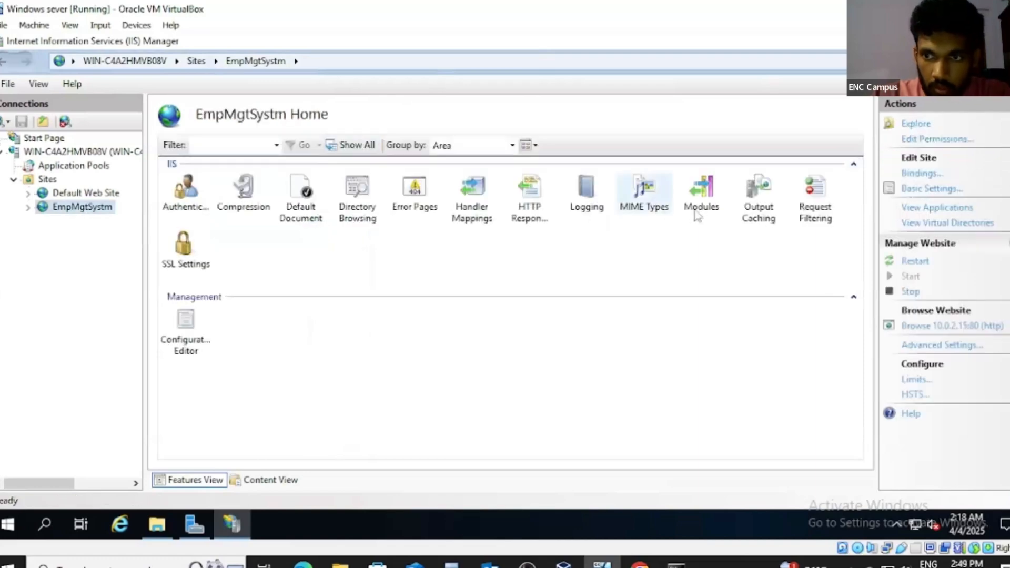
click(956, 327)
mouse_move(117, 542)
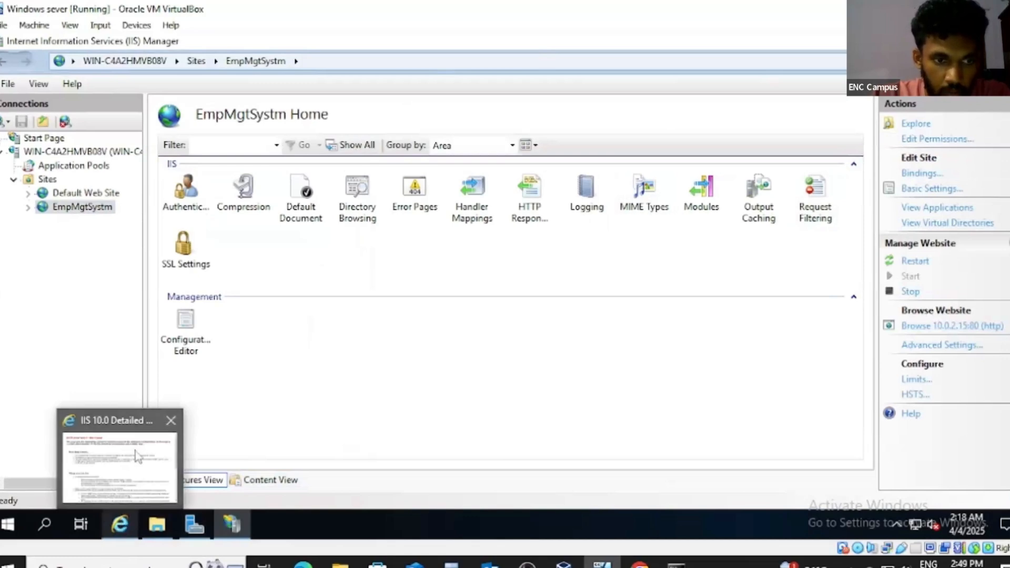
click(171, 420)
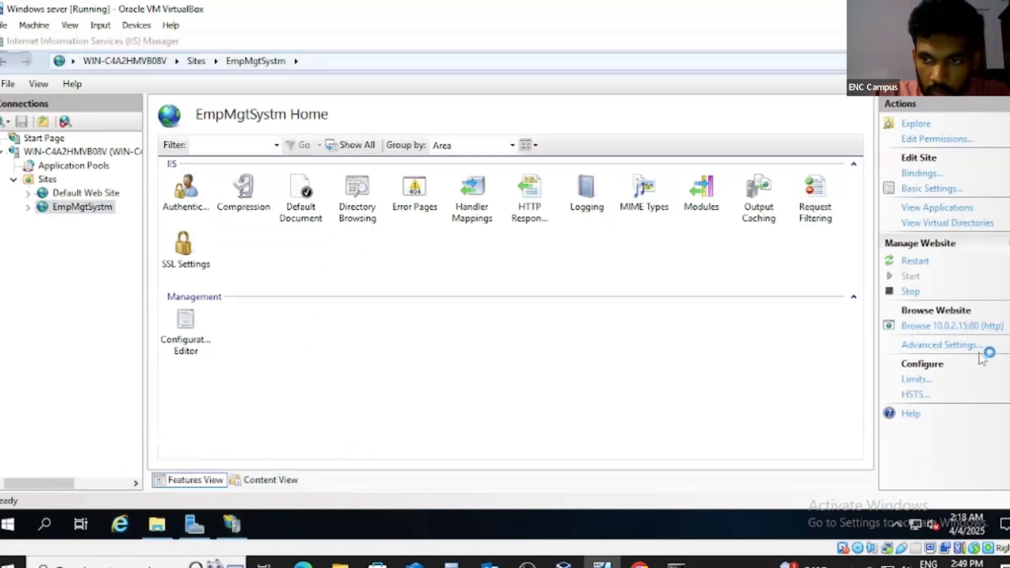
click(957, 327)
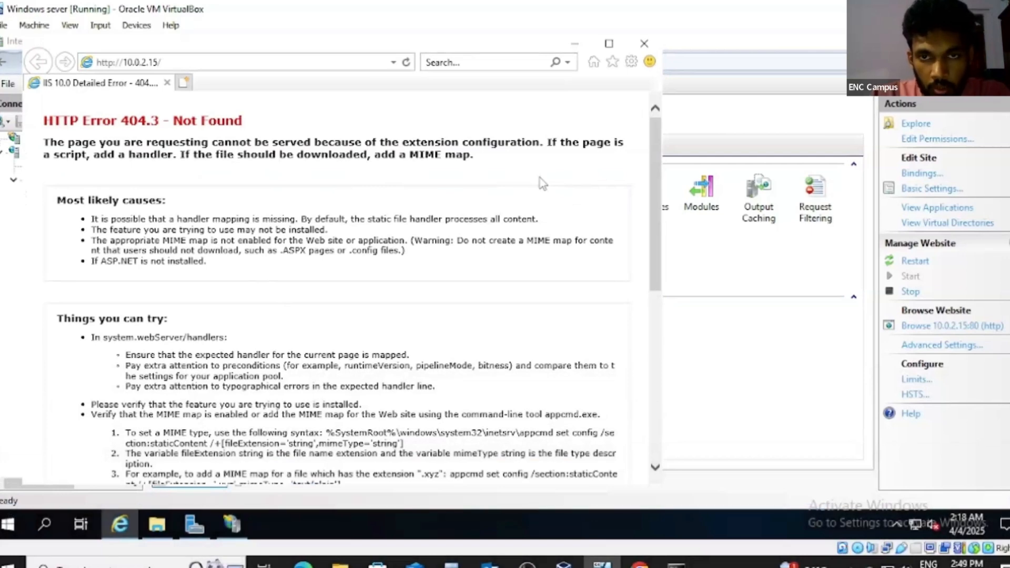
scroll(457, 363, down, 2)
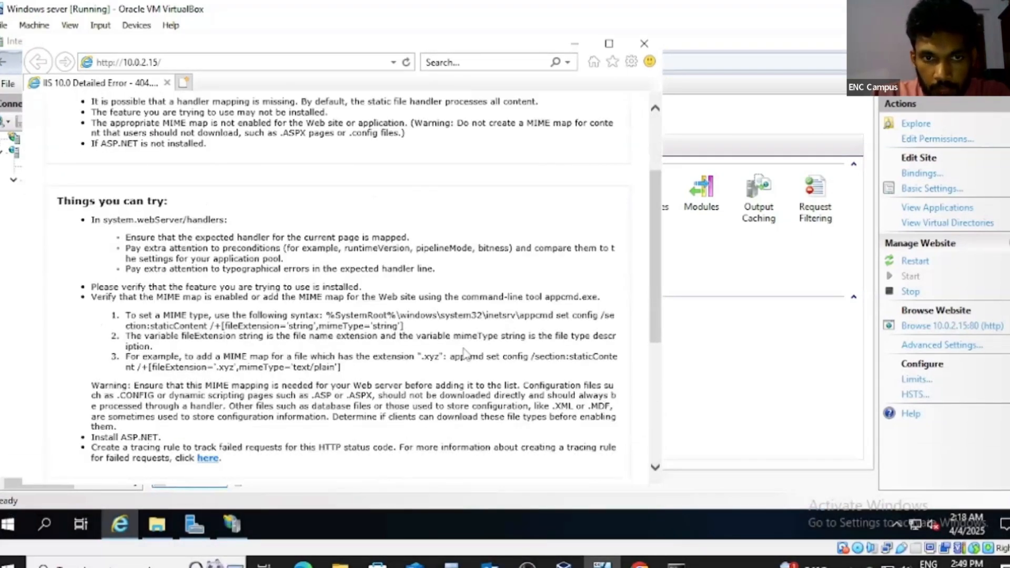
- Install the ASP.NET 4.7, .NET Extensibility 4.7, ISAPI Extensions and ISAPI Filters role services of Web Server (IIS) without adding further features
scroll(465, 352, down, 2)
scroll(220, 351, down, 2)
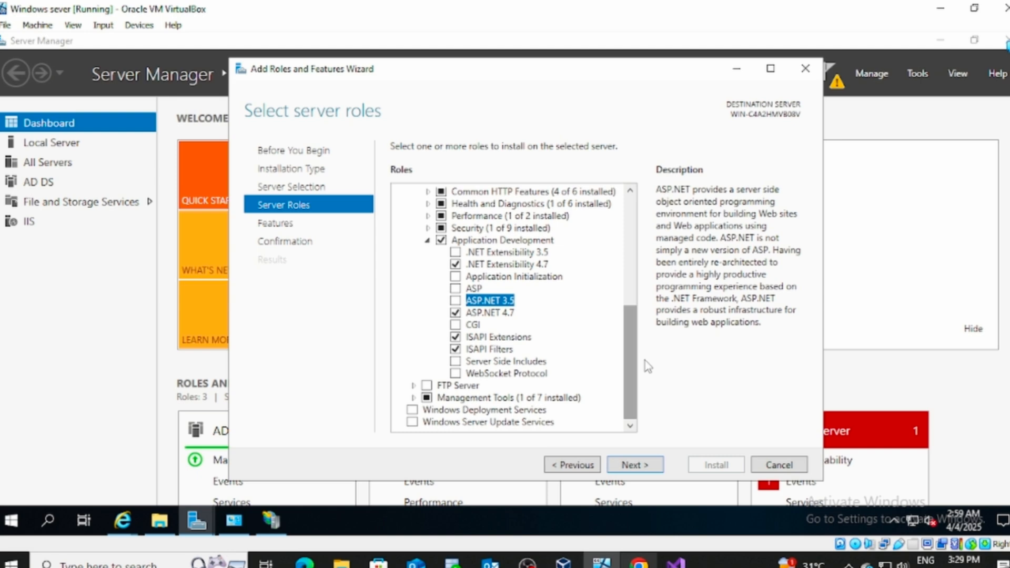
click(635, 469)
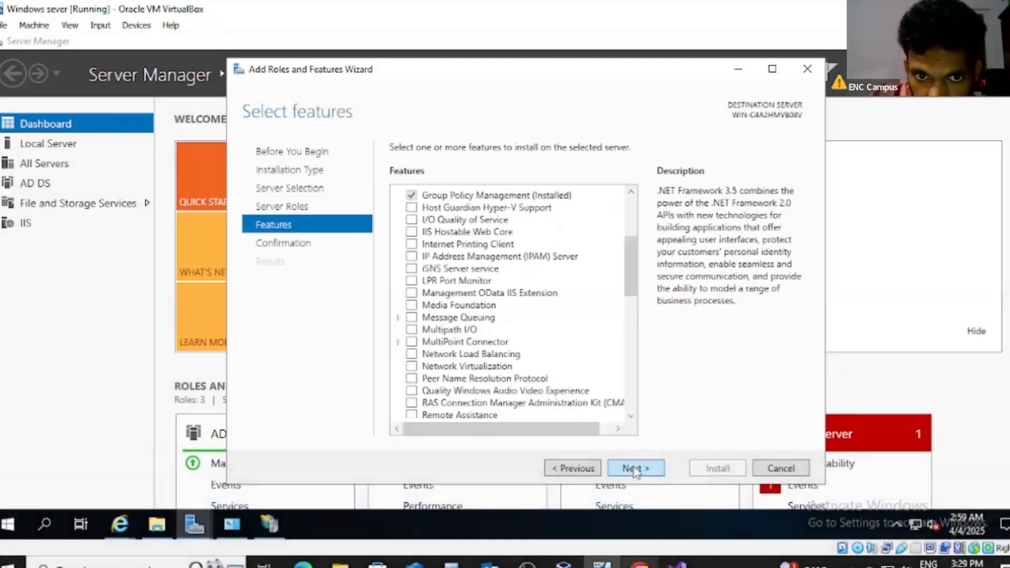
drag(632, 291, 634, 400)
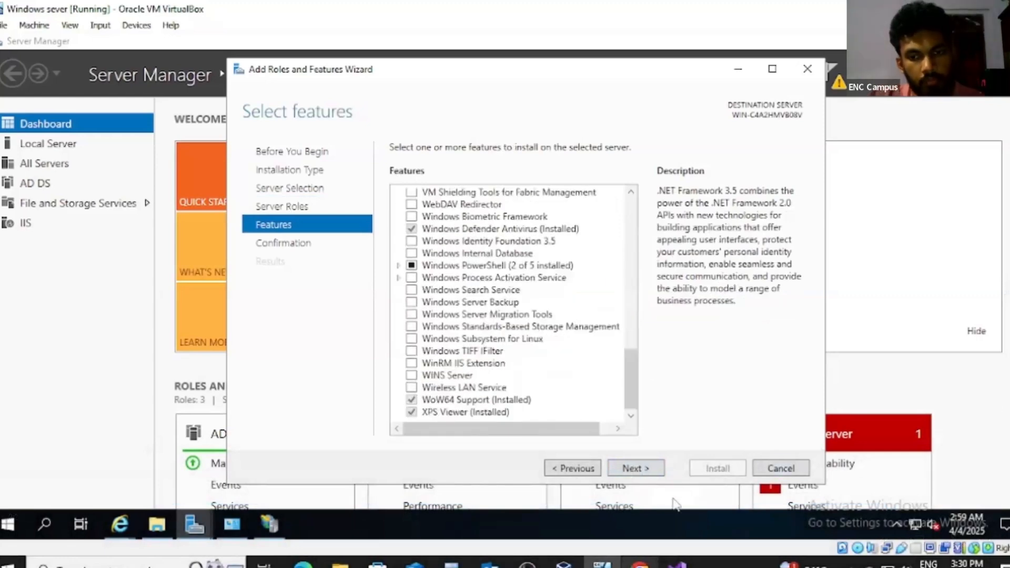
click(652, 469)
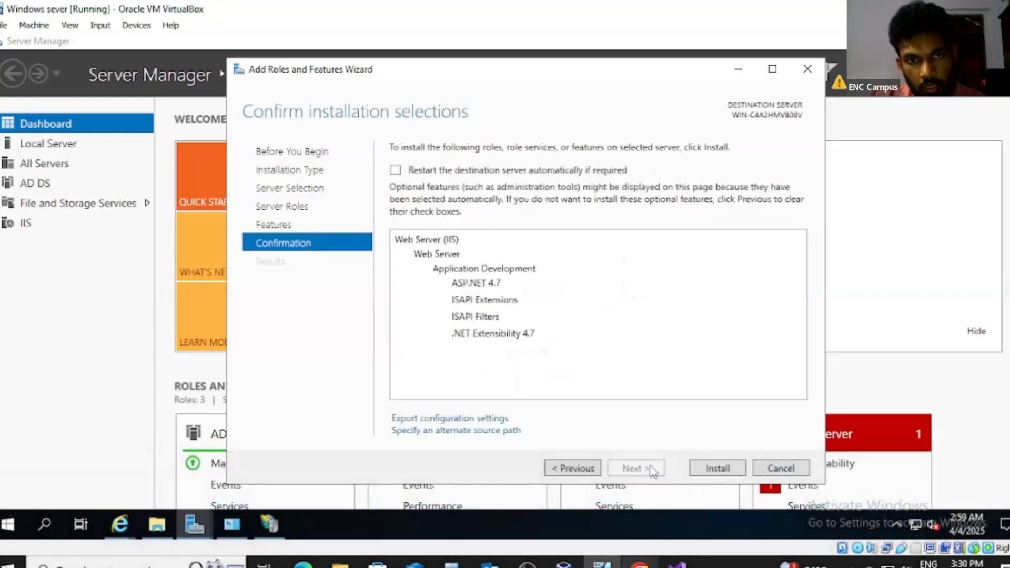
click(722, 467)
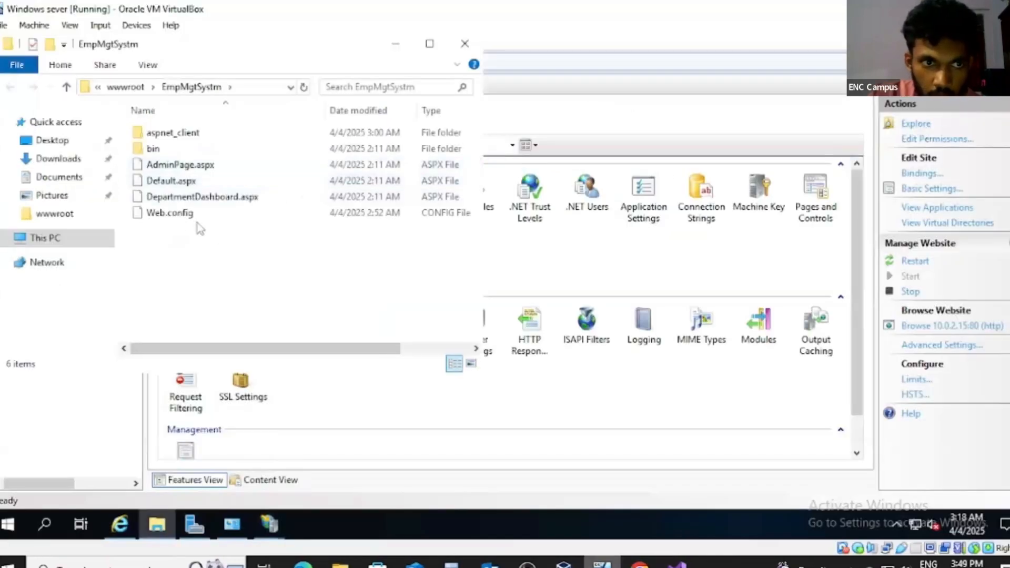
- Replace Web.config in the server's EmpMgtSystm folder with the Web file from the host's EmpMngSystm folder and close the server's folder window
click(188, 220)
key(Delete)
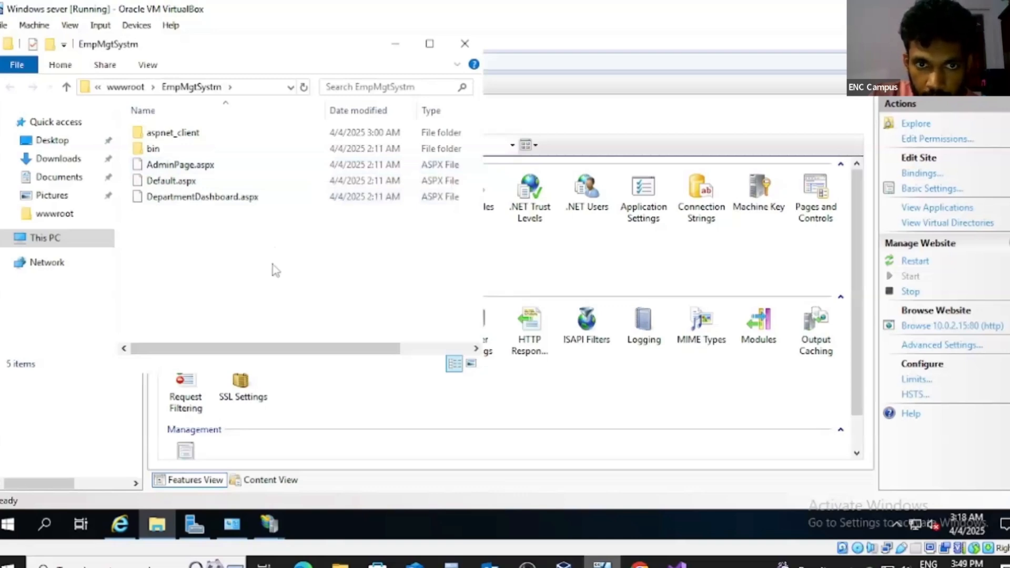
drag(530, 16, 750, 58)
click(176, 159)
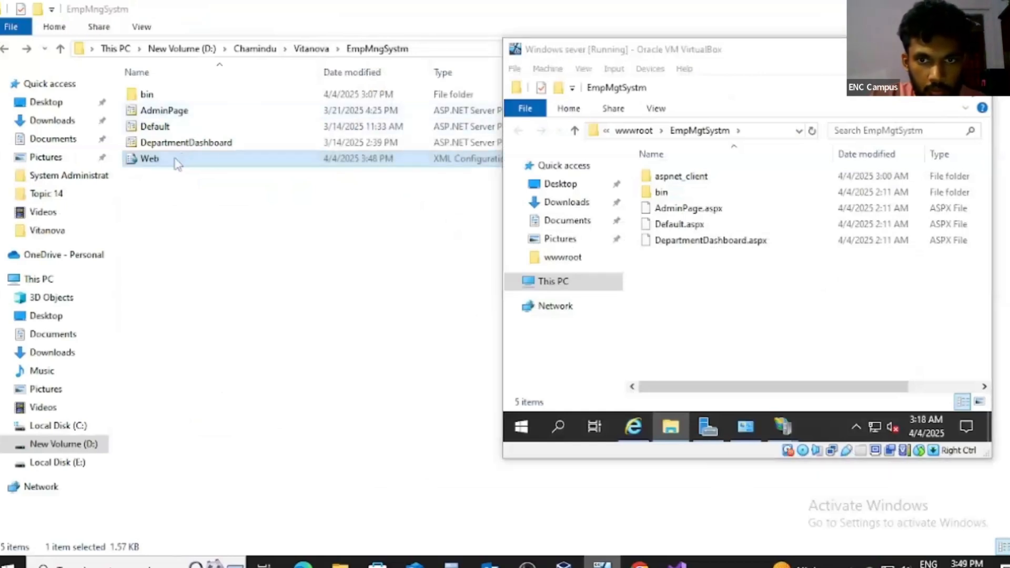
click(682, 254)
drag(682, 254, 705, 271)
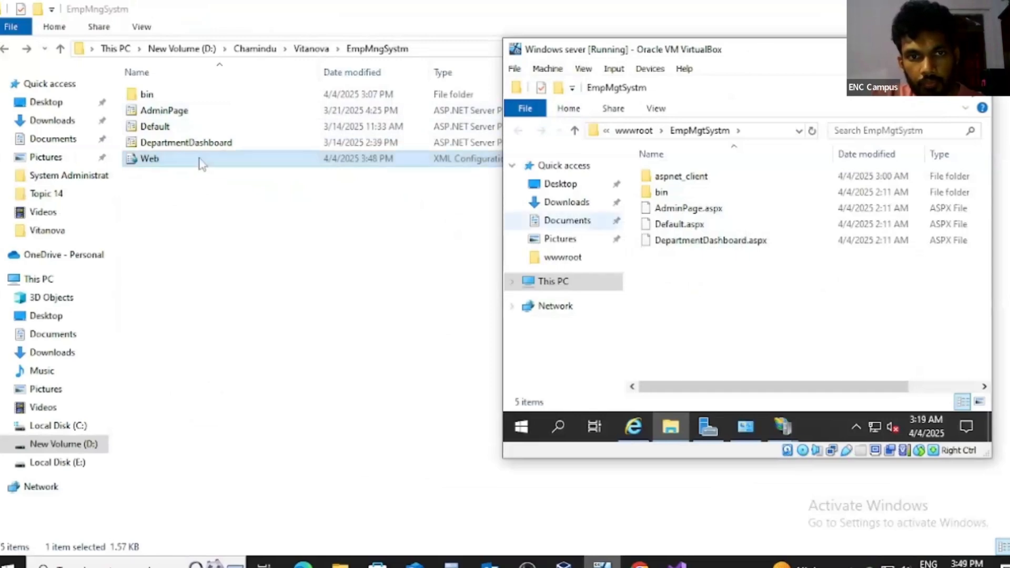
drag(200, 159, 778, 309)
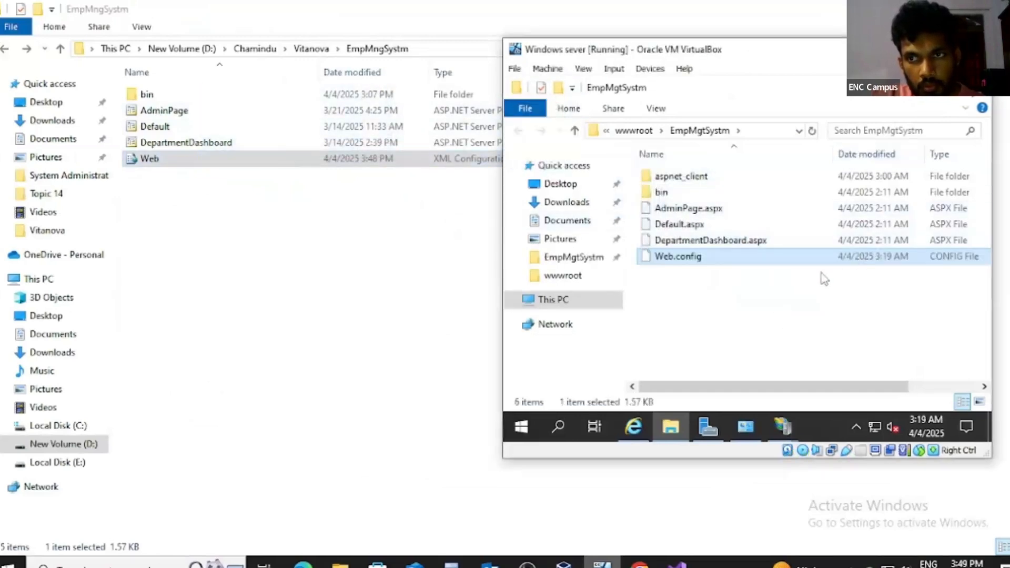
click(809, 300)
click(939, 50)
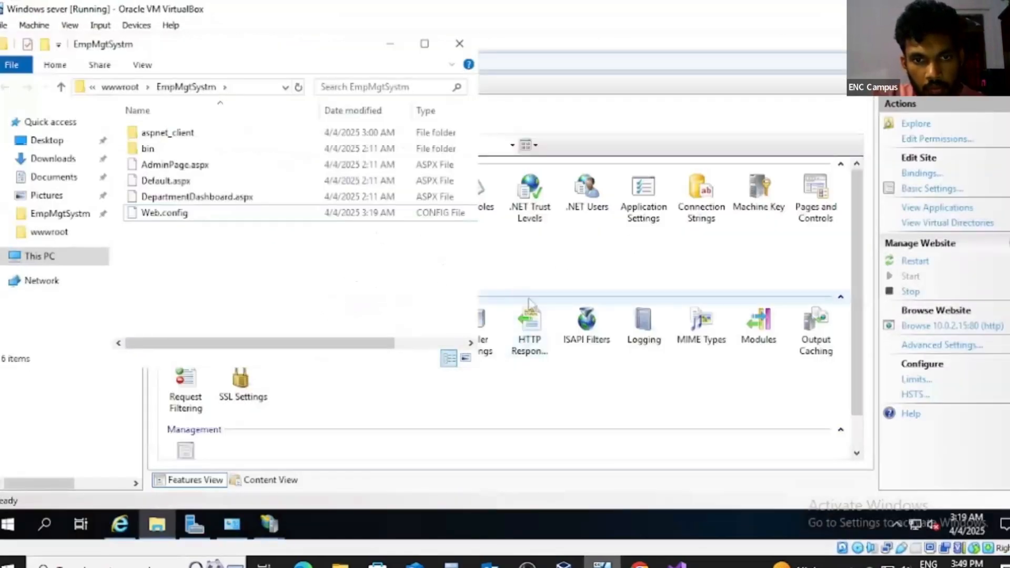
drag(314, 49, 521, 78)
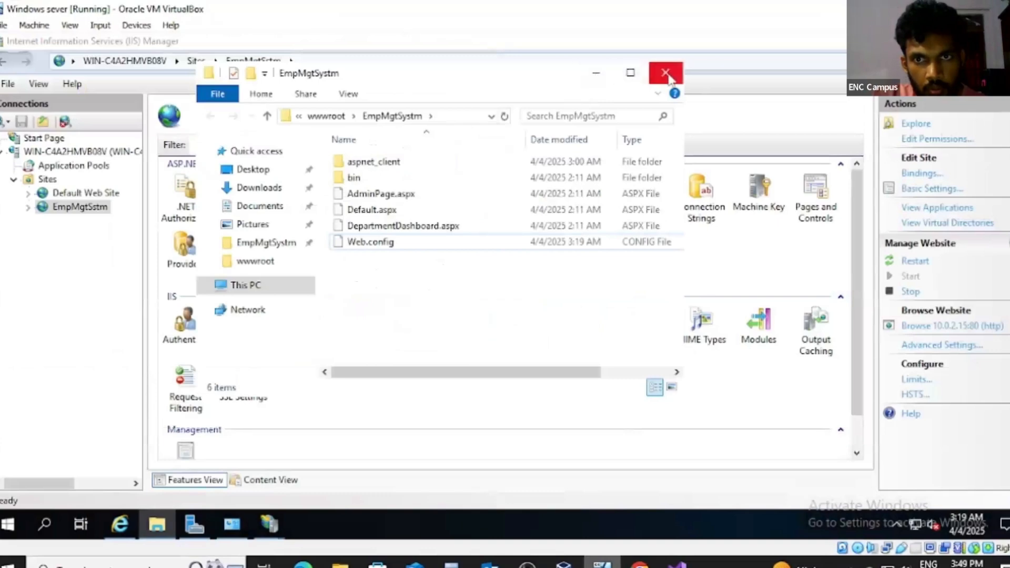
click(666, 73)
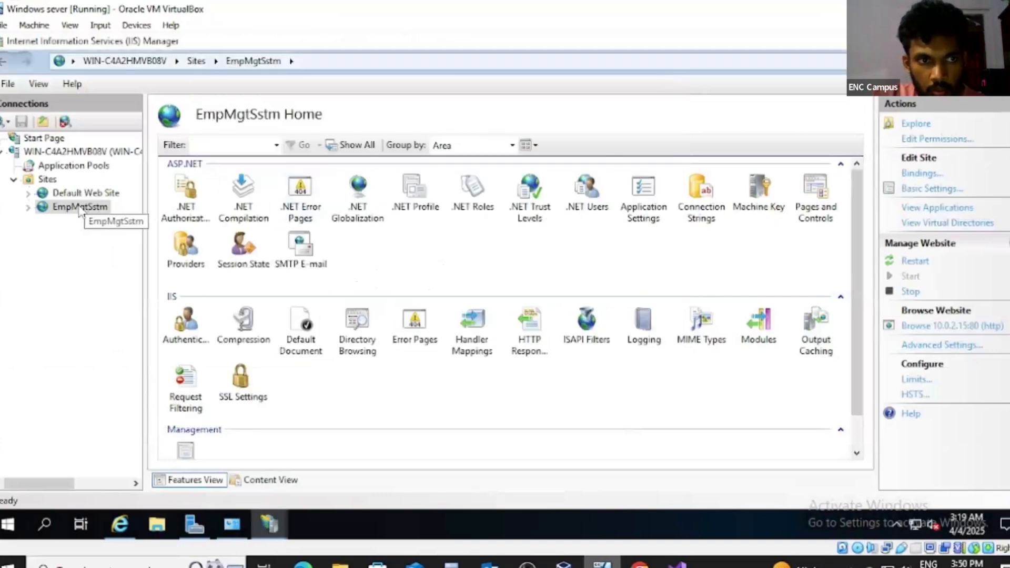
- Restart the EmpMgtSstm website and browse it at 10.0.2.15:80 in a maximized browser window, closing the old error tab
click(927, 261)
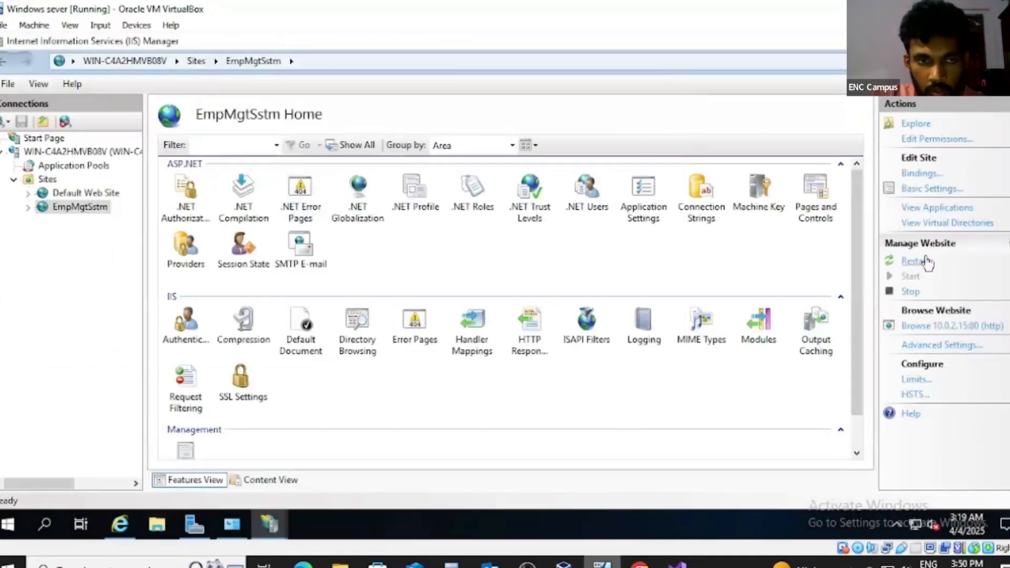
click(921, 327)
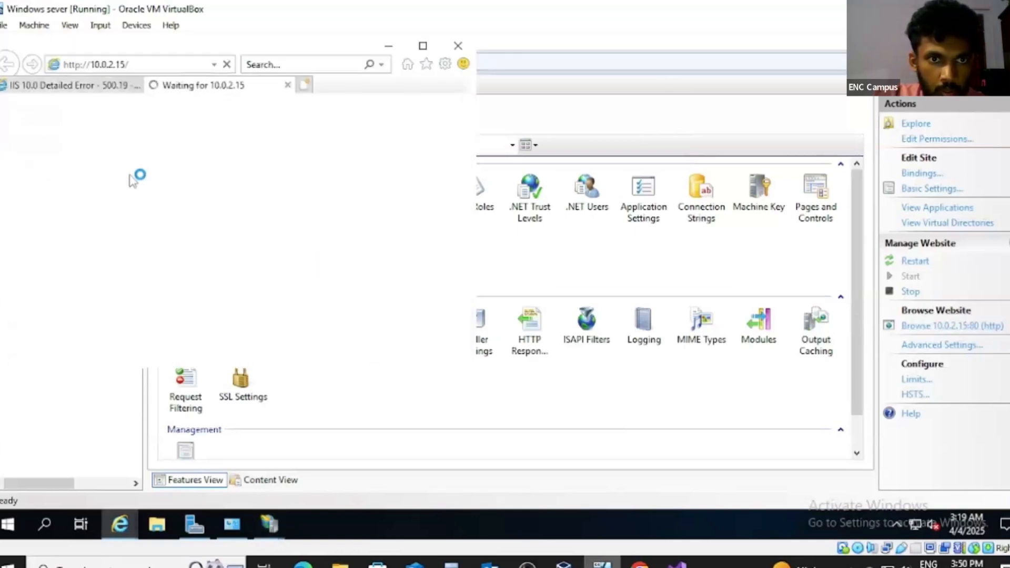
click(135, 85)
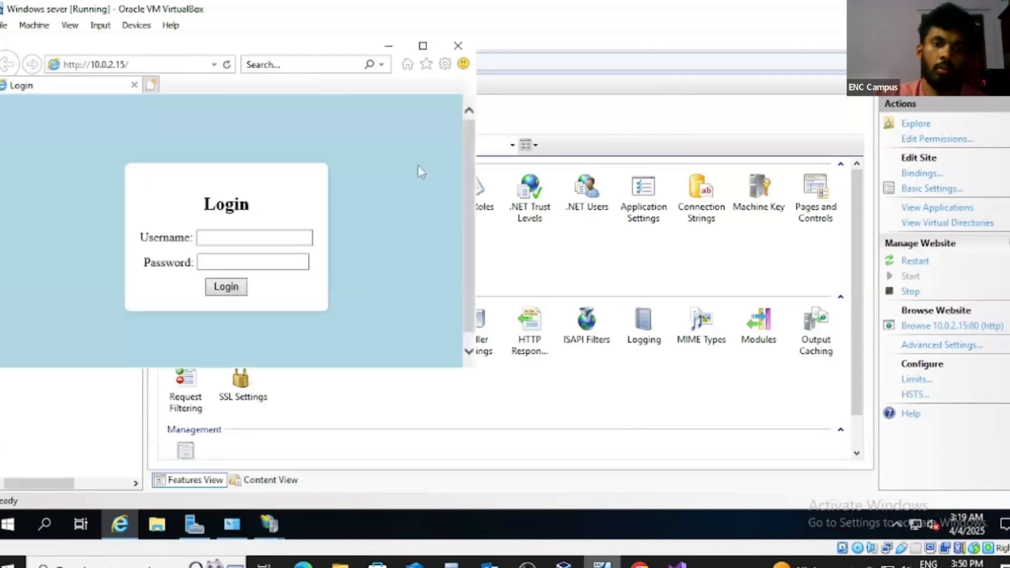
click(427, 47)
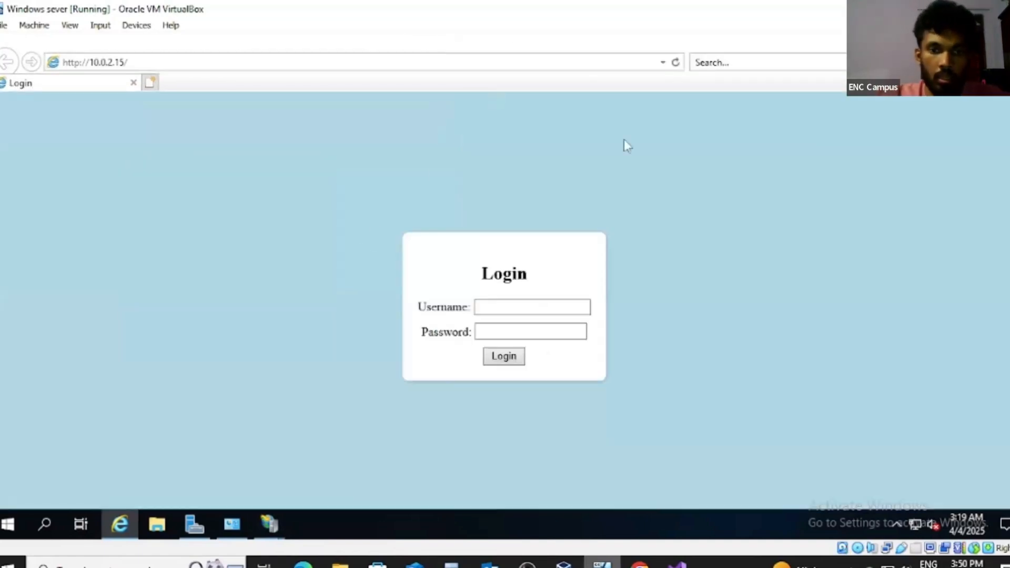